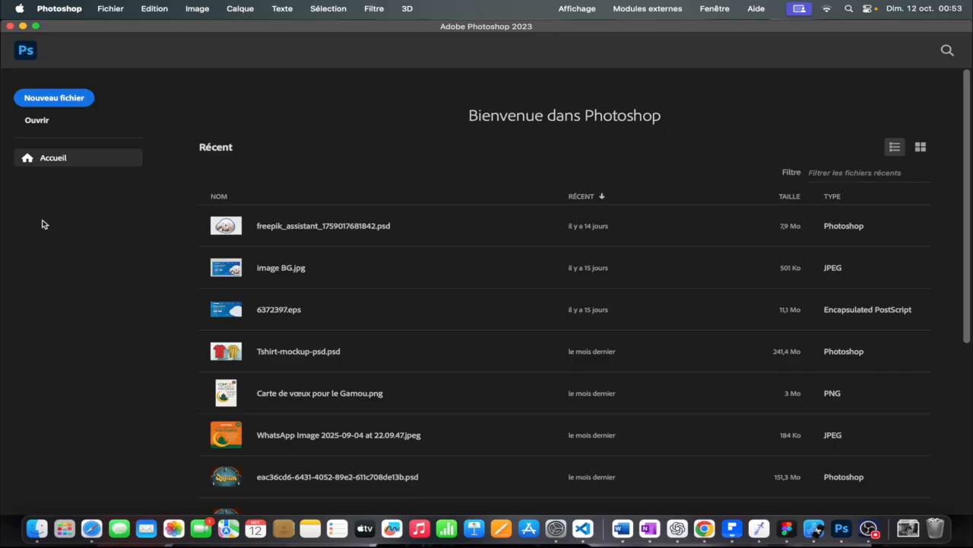
Step: Open the new document setup and review the Impression, Illustration, Web, Mobile and Enregistrés presets, returning to the recent ones
left_click(58, 105)
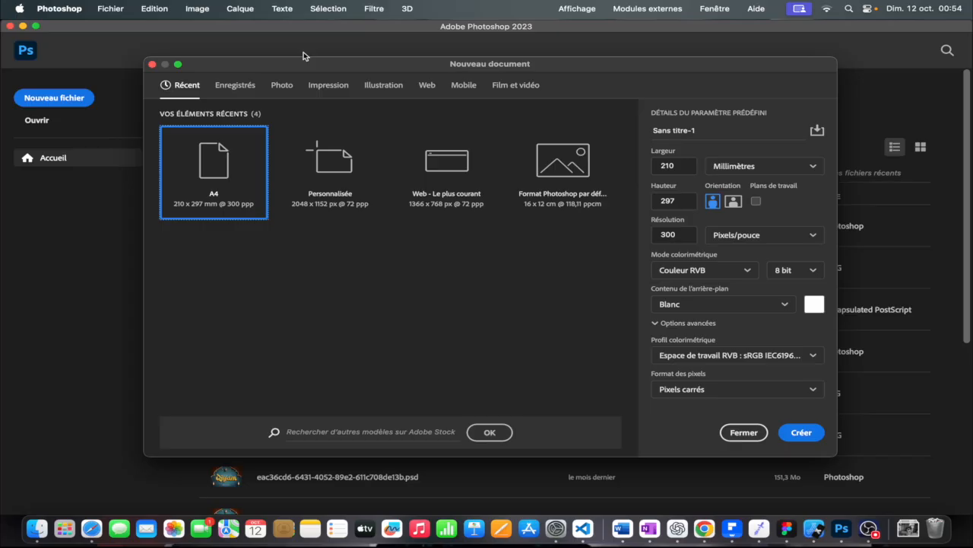
left_click(329, 87)
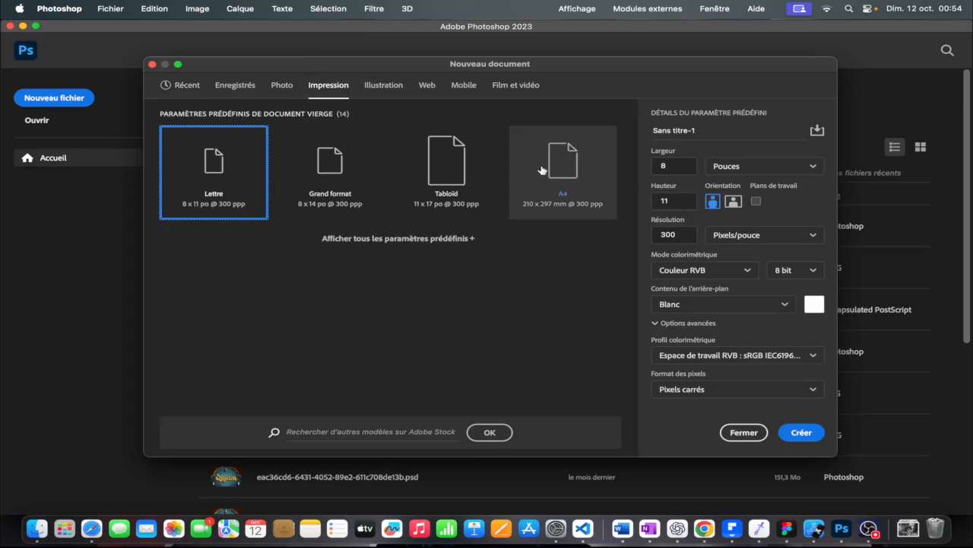
left_click(368, 88)
left_click(427, 87)
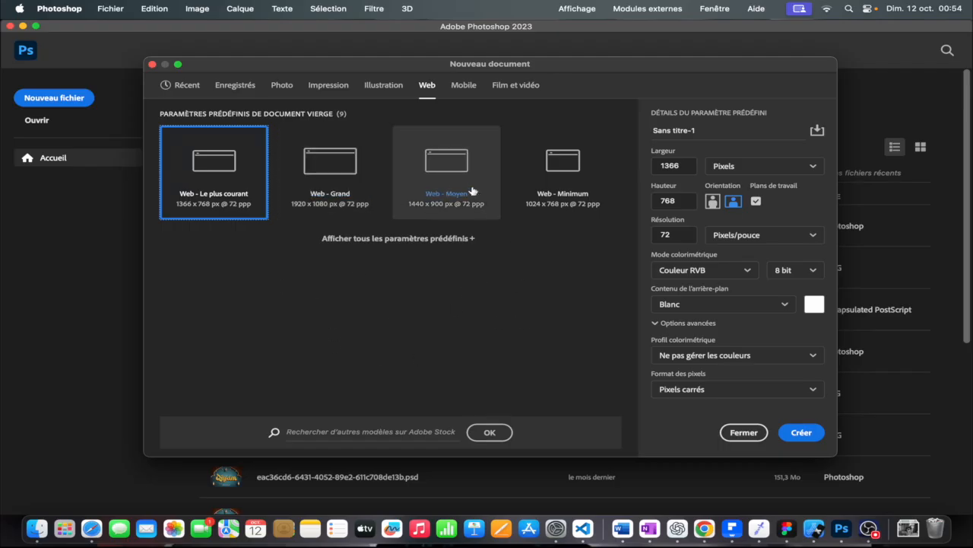
left_click(462, 85)
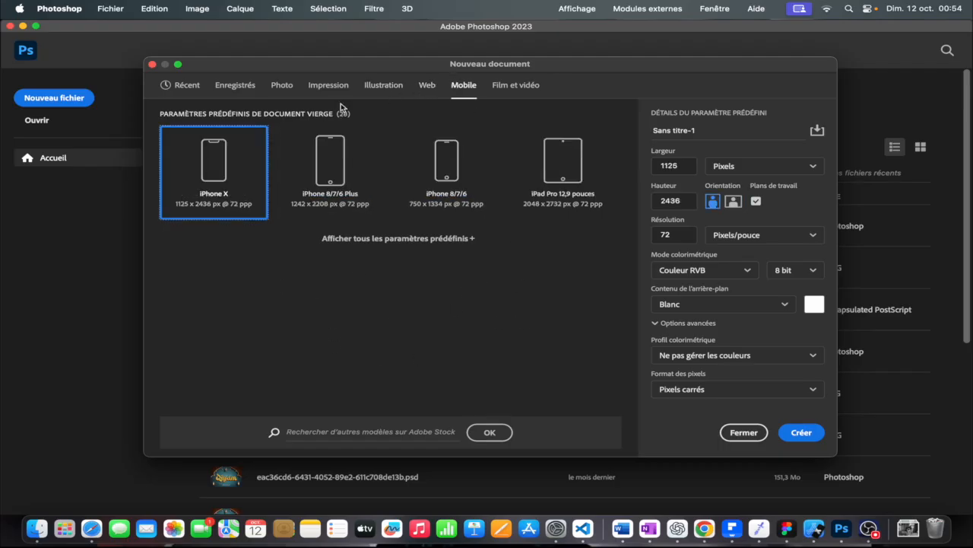
left_click(232, 85)
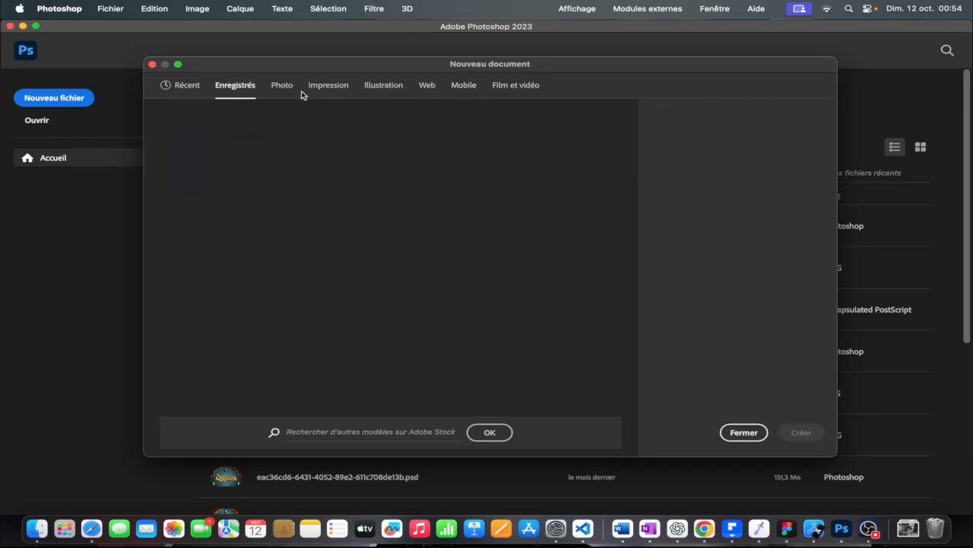
left_click(184, 84)
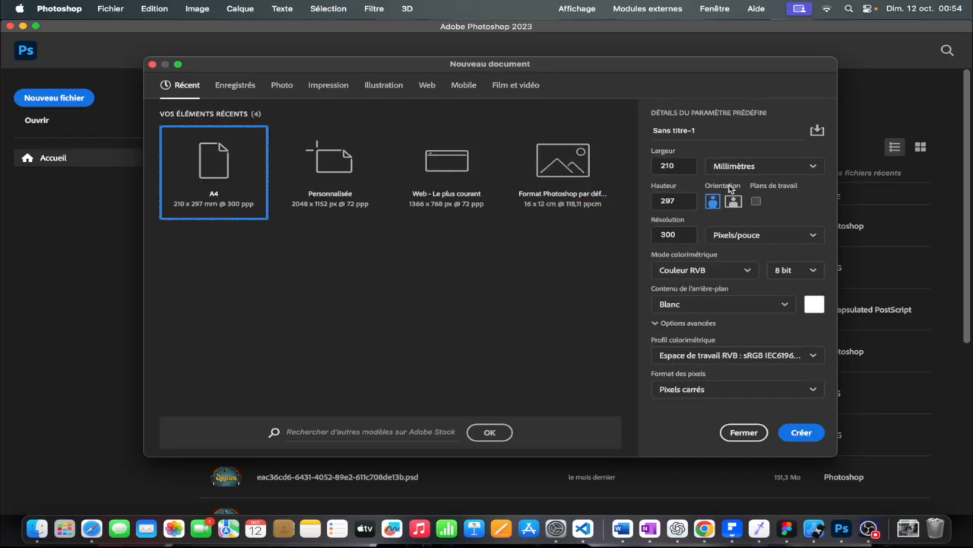
Step: Examine the width, height, measurement unit and name settings of the A4 preset
left_click(679, 171)
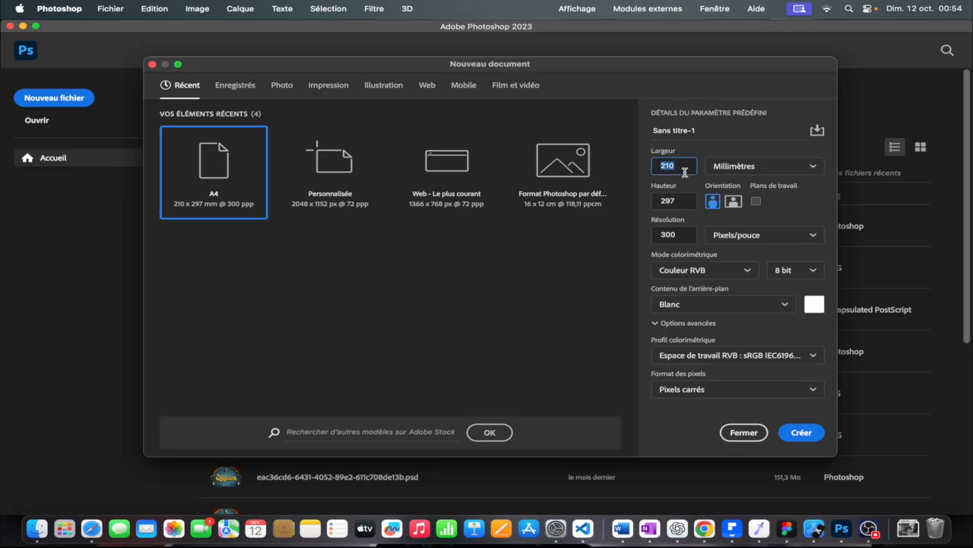
left_click(685, 203)
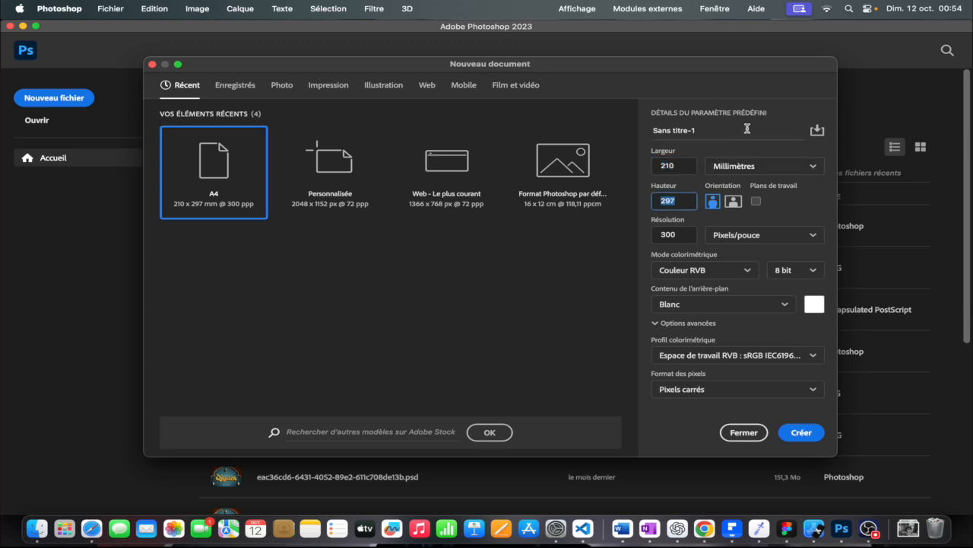
left_click(718, 175)
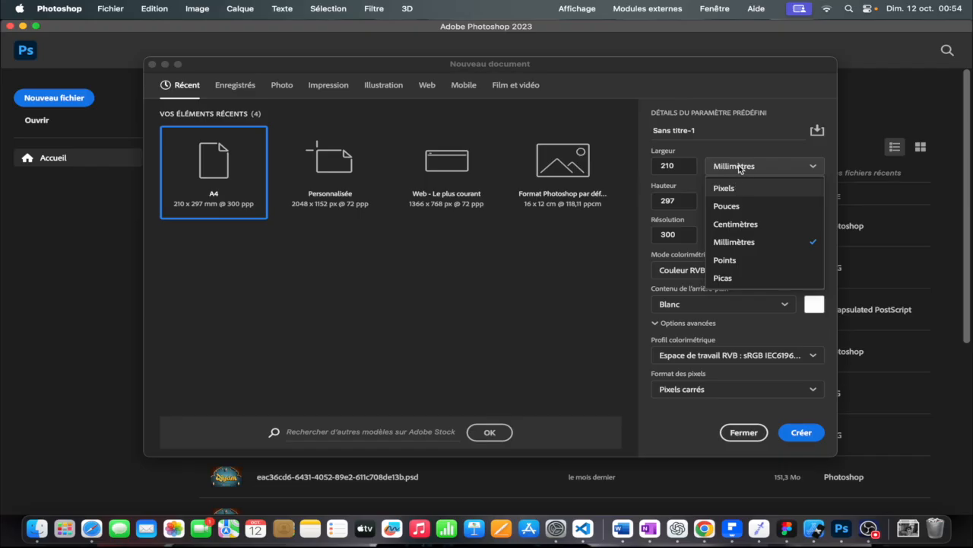
left_click(738, 128)
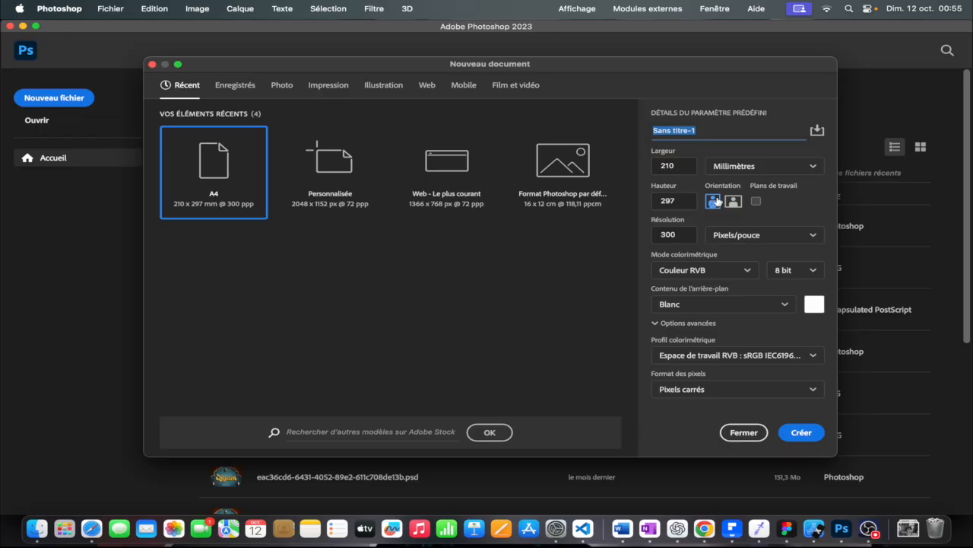
Step: Switch to the whiteboard app and draw a tall, narrow rectangle below the red note to illustrate portrait orientation
left_click(814, 528)
left_click_drag(600, 267, 155, 95)
left_click(426, 183)
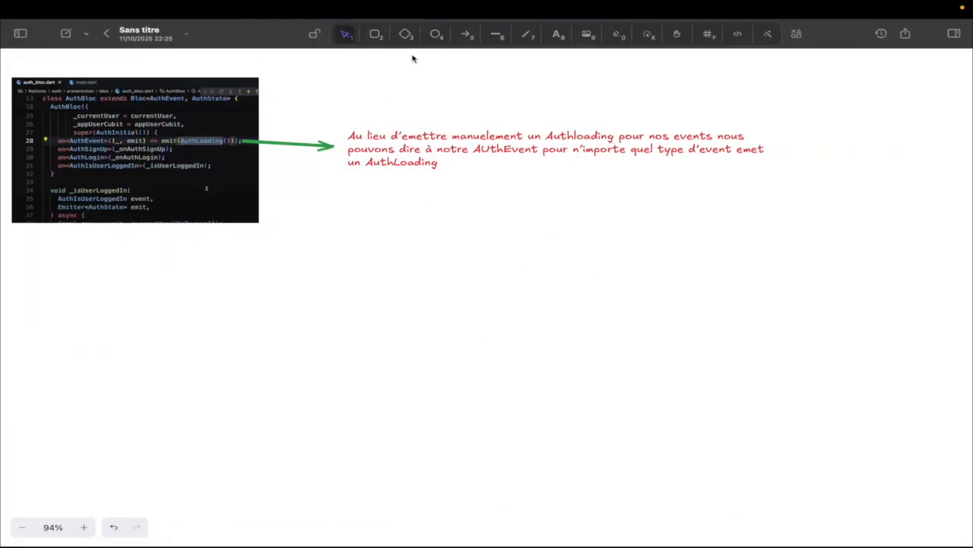
left_click(376, 35)
mouse_move(322, 247)
left_mouse_down()
mouse_move(321, 358)
mouse_move(409, 406)
mouse_move(405, 422)
left_mouse_up()
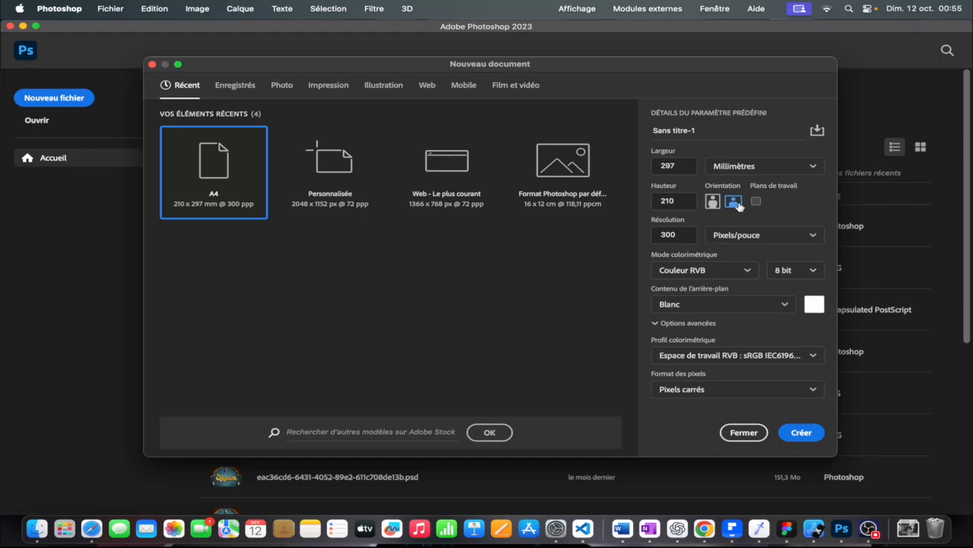
Step: Back in Photoshop, set the new document's orientation to landscape, 297 × 210 mm
left_click(735, 202)
left_click(735, 202)
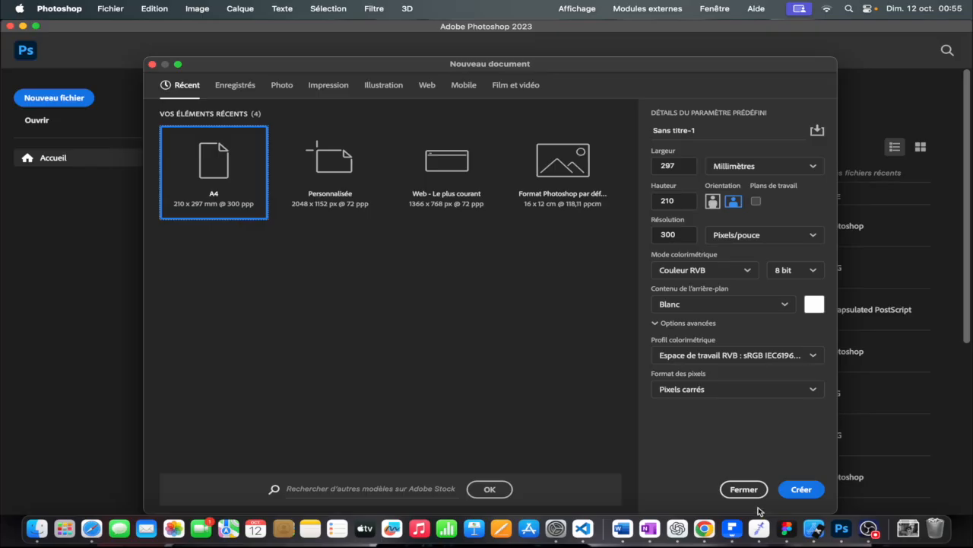
Step: Switch to the whiteboard app and draw a wide rectangle beside the tall one to illustrate landscape orientation
left_click(758, 526)
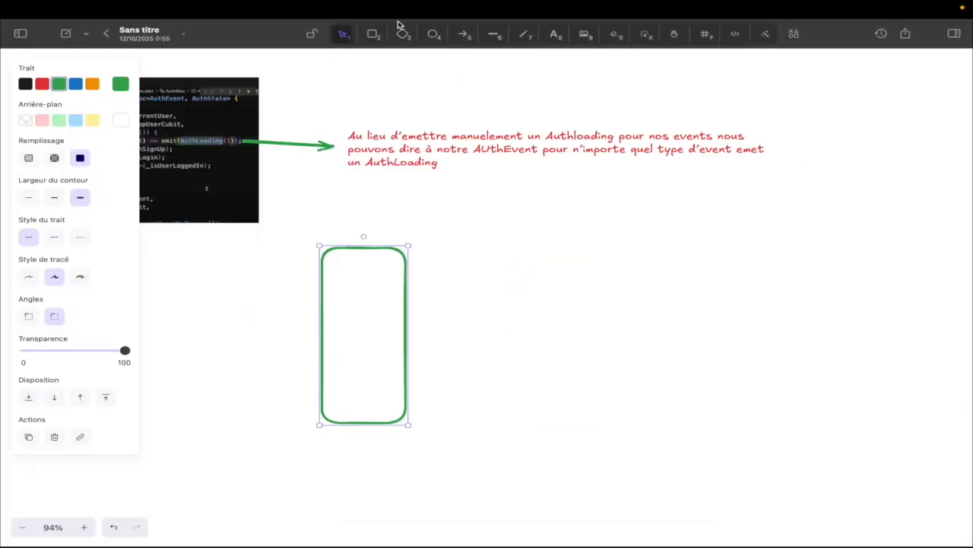
left_click(373, 35)
mouse_move(481, 254)
left_mouse_down()
mouse_move(530, 398)
mouse_move(787, 392)
mouse_move(812, 401)
mouse_move(814, 414)
left_mouse_up()
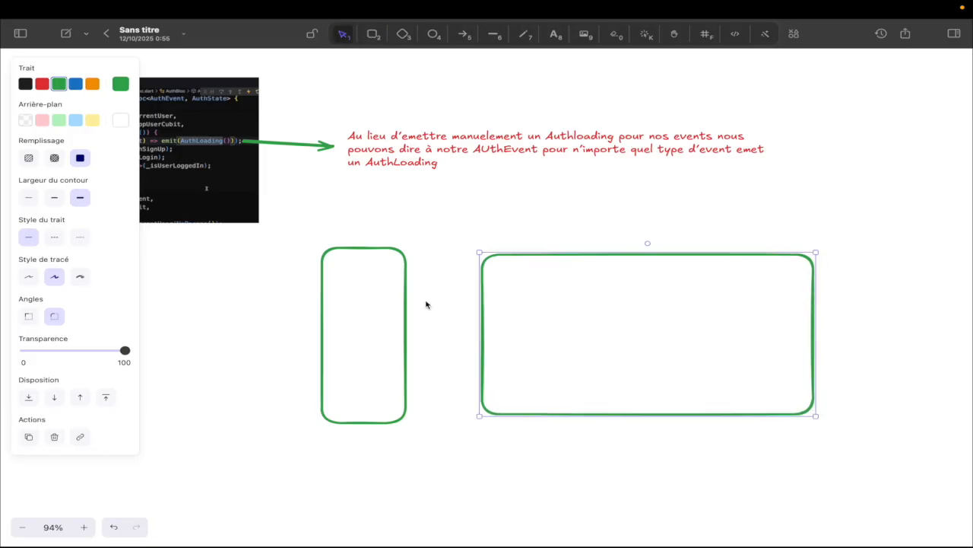
Step: Shift the tall rectangle slightly away from the wide one and widen it
left_click(314, 317)
left_click_drag(321, 318, 309, 313)
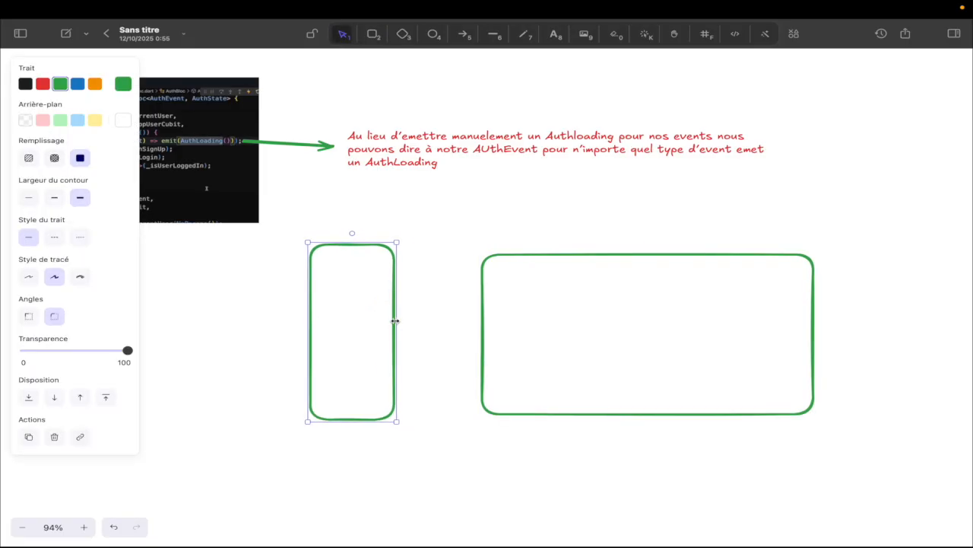
left_click_drag(397, 321, 419, 320)
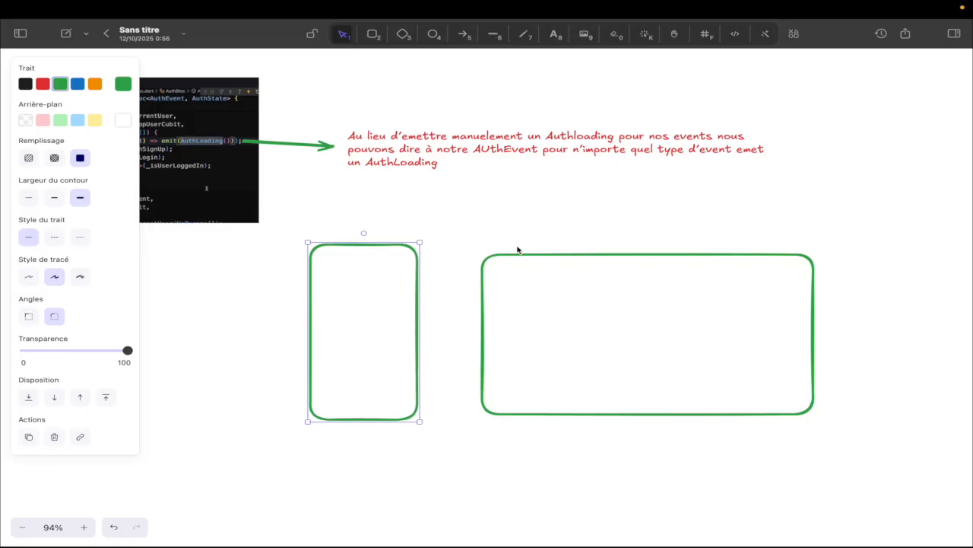
Step: Return to Photoshop's new document setup and examine the available colour modes
key("ctrl+Up")
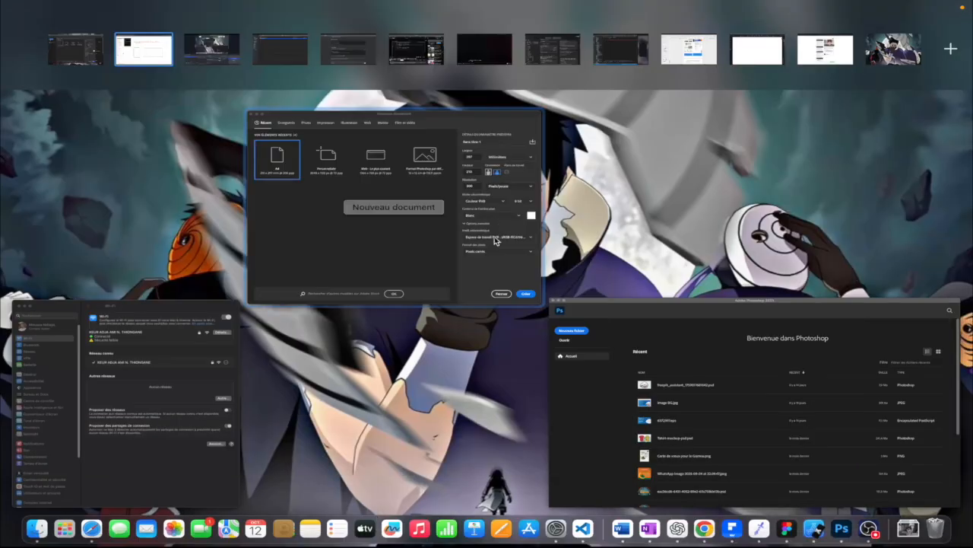
left_click(340, 150)
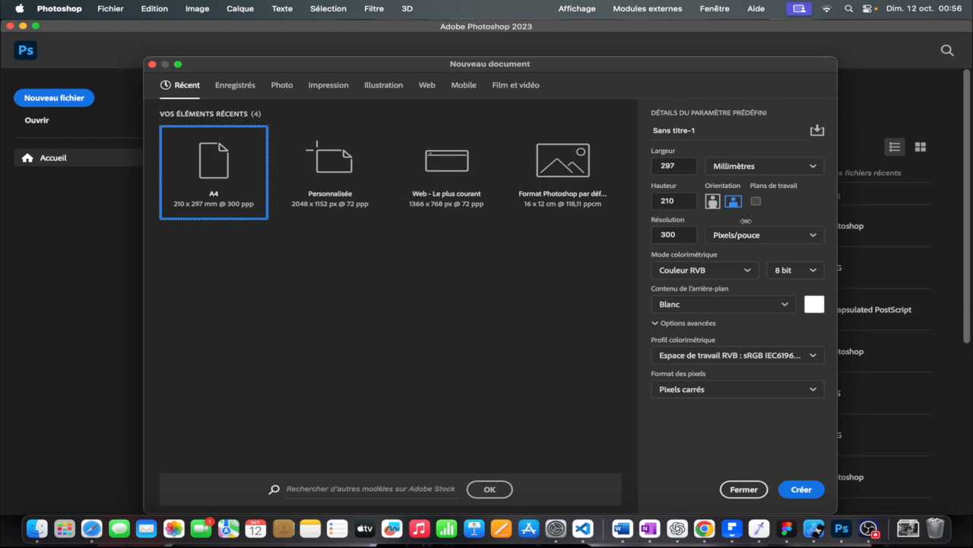
left_click(659, 272)
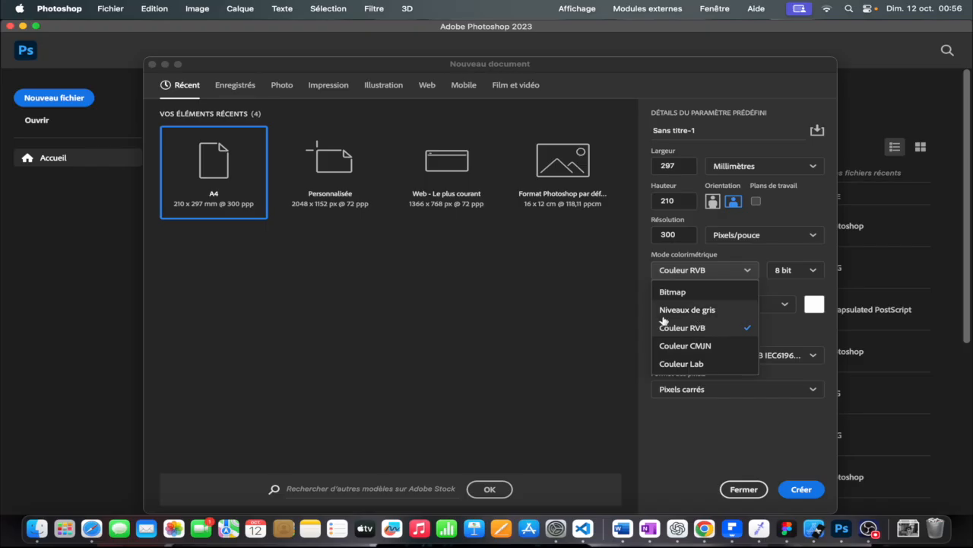
left_click(700, 255)
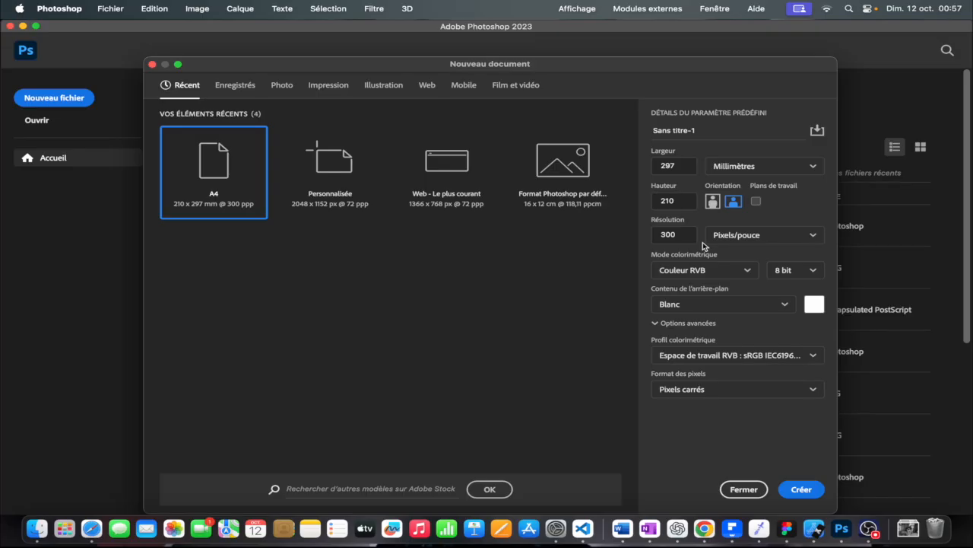
Step: Switch the new document's colour mode to Couleur CMJN and back to Couleur RVB
left_click(700, 270)
left_click(700, 344)
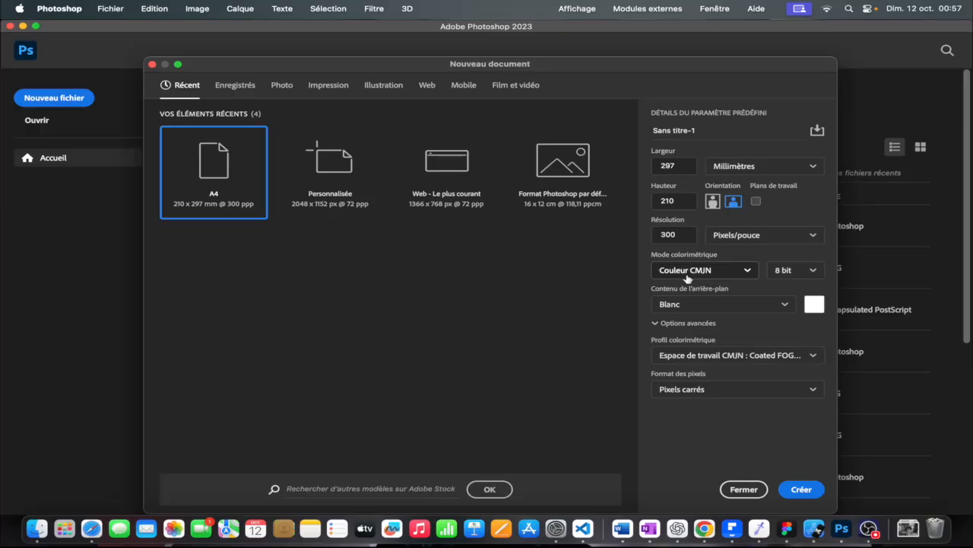
left_click(686, 273)
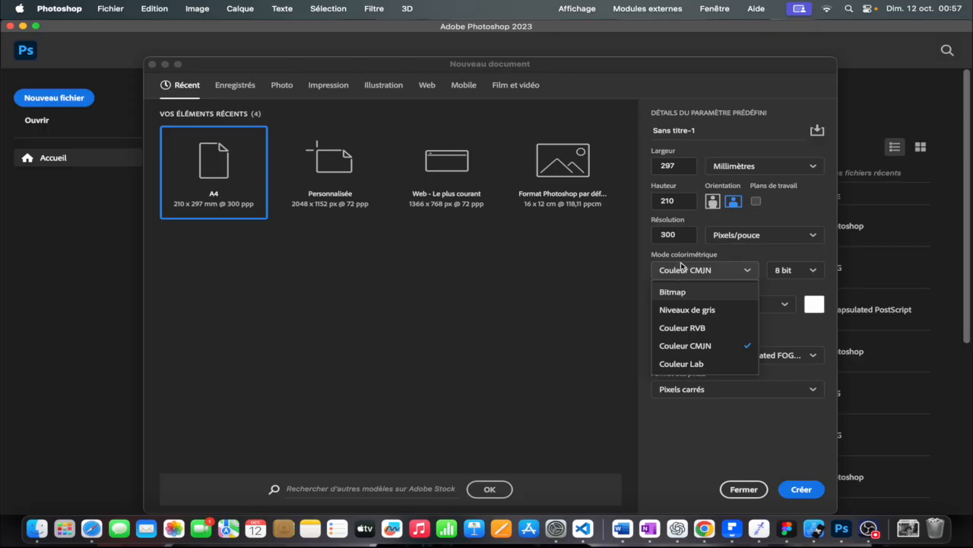
left_click(683, 327)
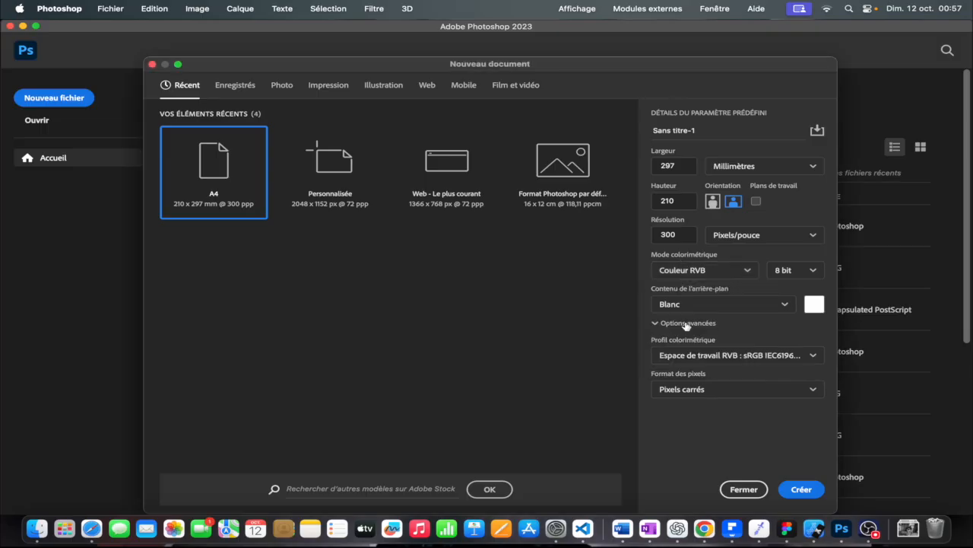
Step: Review the colour modes, keep Couleur RVB, and create the landscape A4 document
left_click(675, 275)
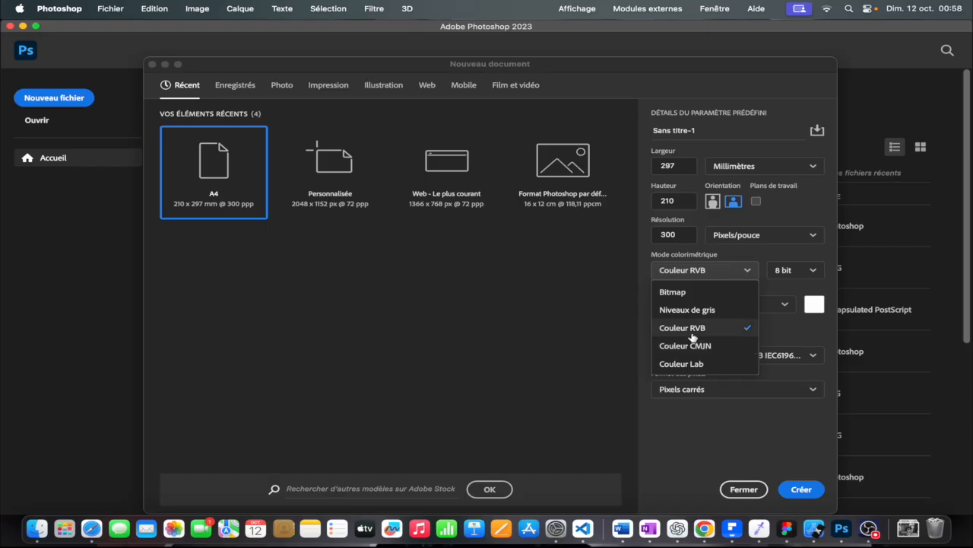
left_click(745, 258)
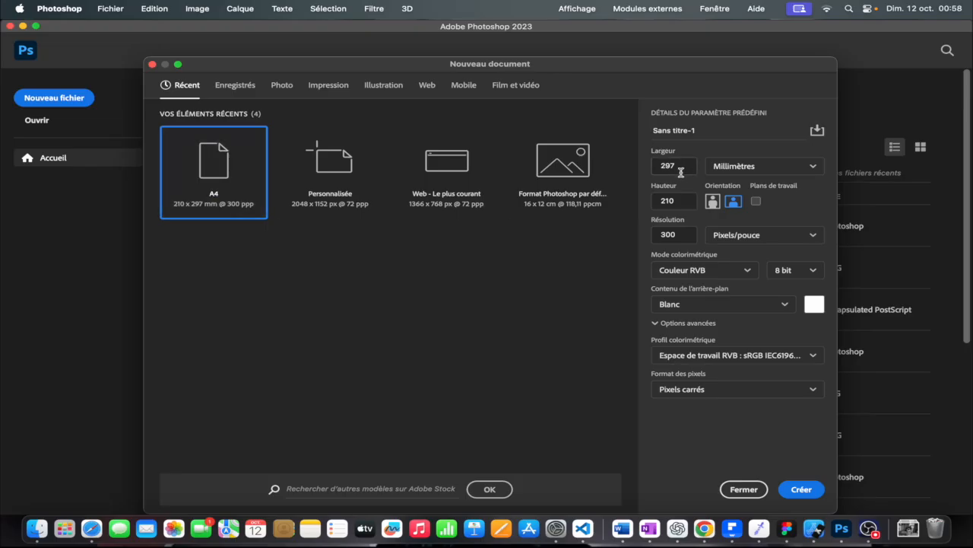
left_click(802, 489)
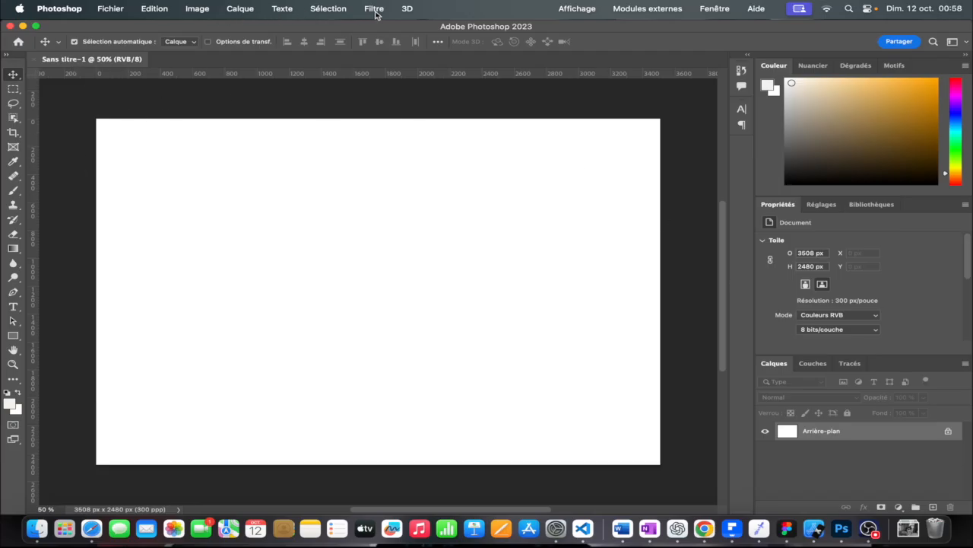
left_click(567, 9)
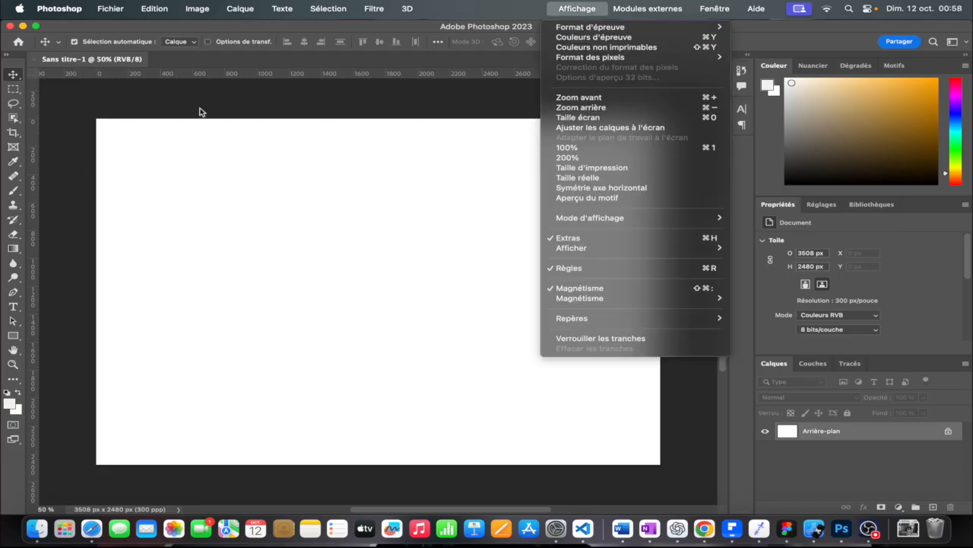
left_click(95, 197)
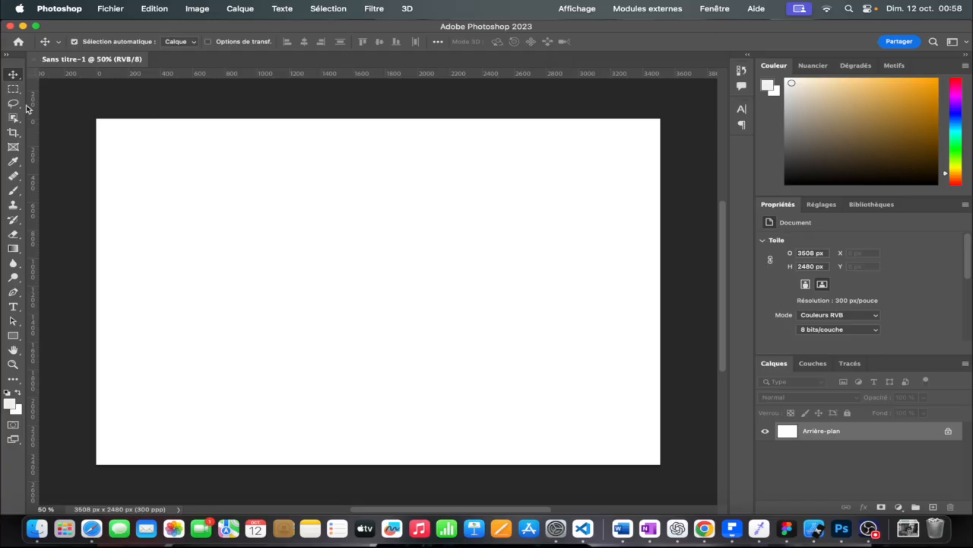
Step: Create a second document in portrait orientation, 210 × 297 mm, and close it to return to the landscape document
left_click(123, 16)
left_click(125, 28)
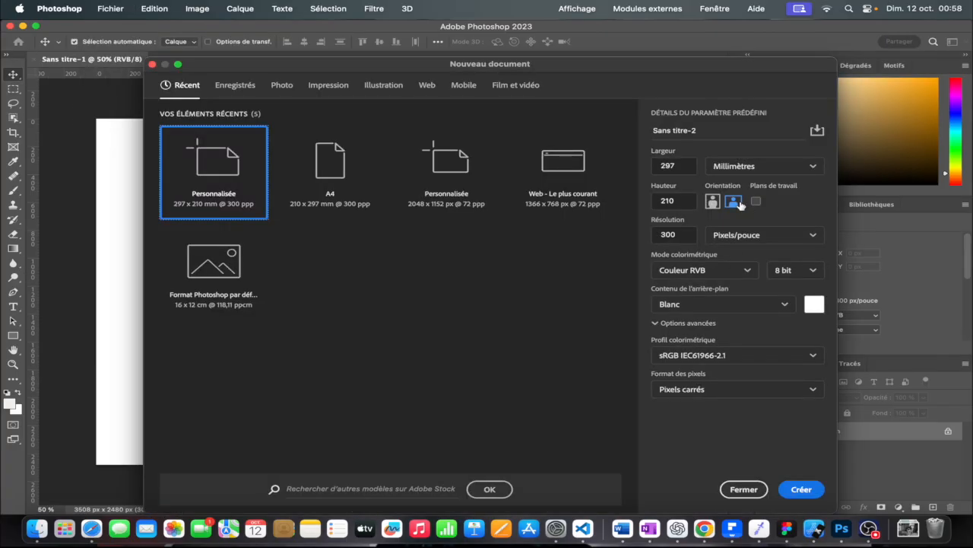
left_click(712, 203)
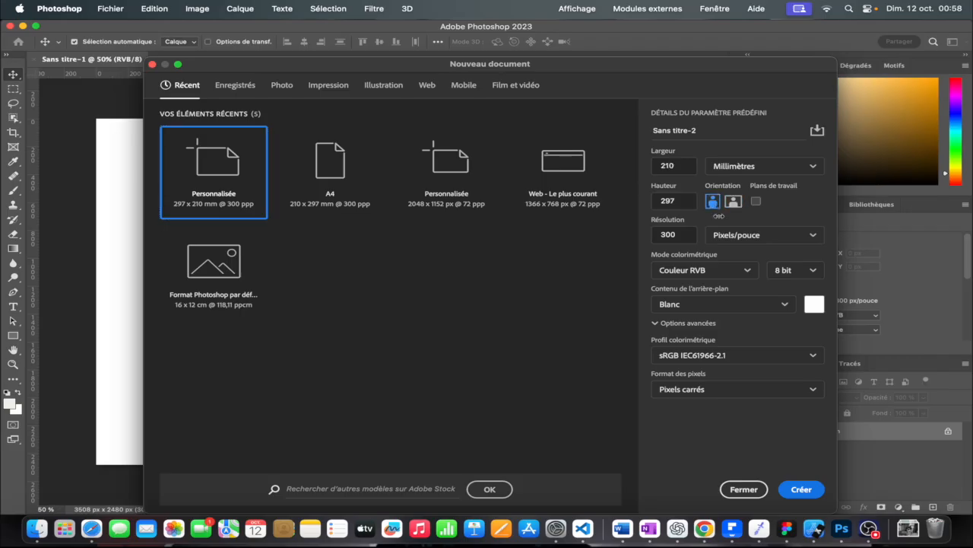
left_click(803, 489)
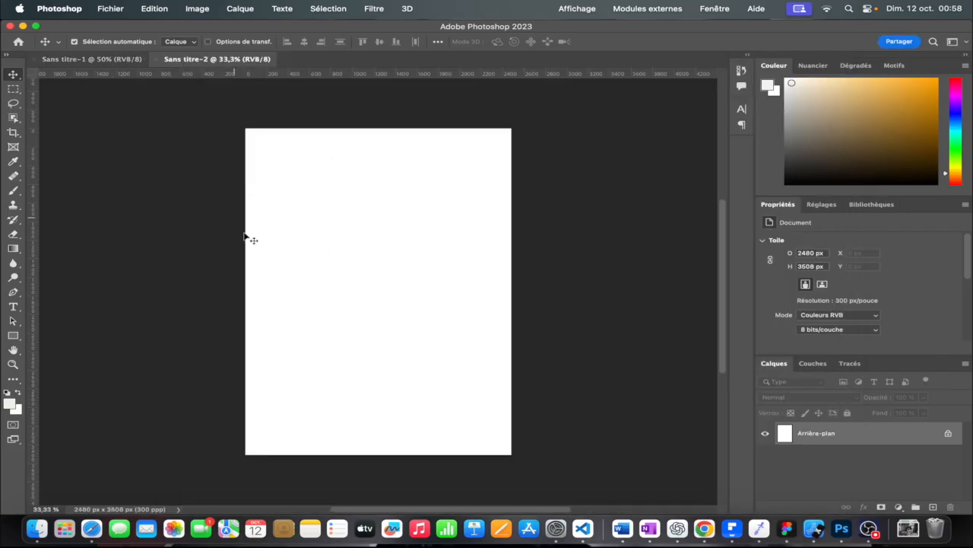
left_click(153, 60)
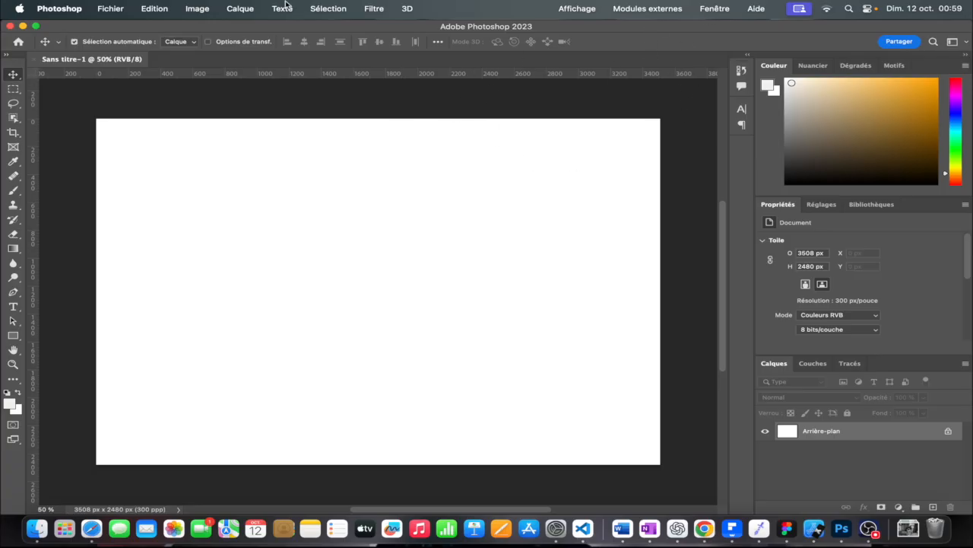
Step: Examine the list of panels that can be shown or hidden in the workspace
left_click(707, 14)
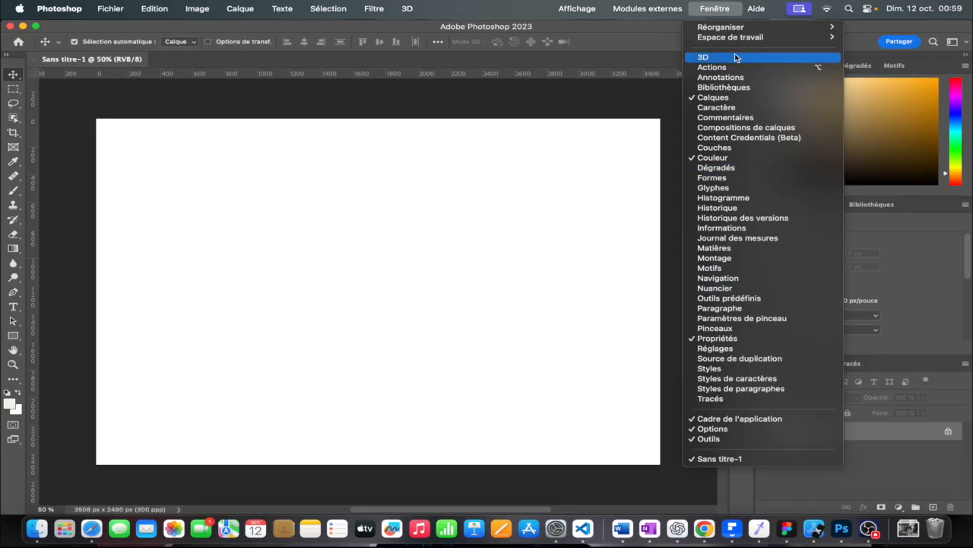
mouse_move(716, 30)
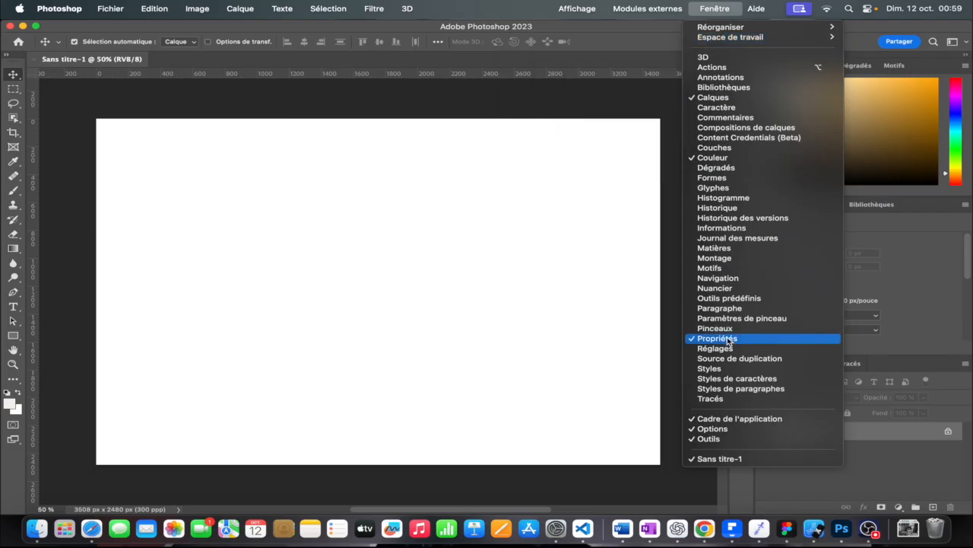
left_click(496, 118)
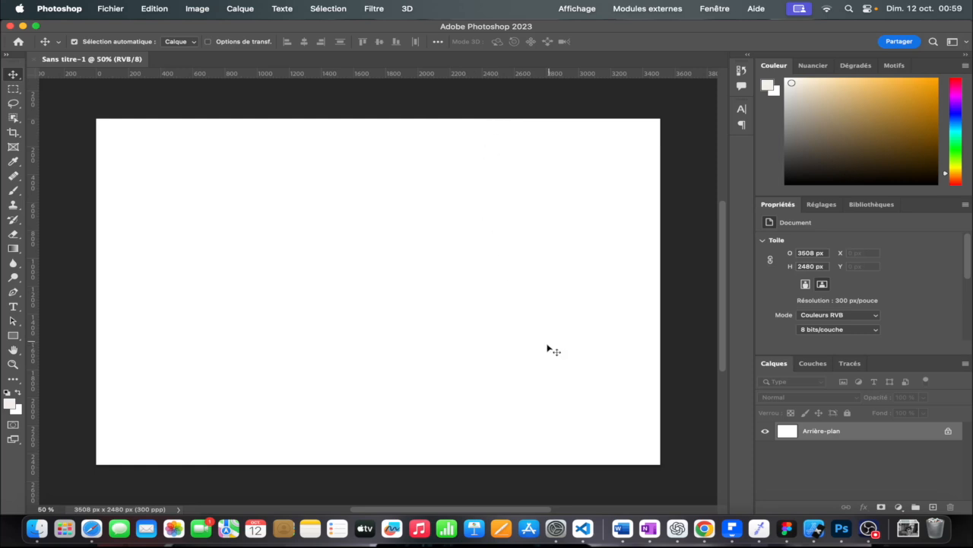
left_click_drag(365, 510, 364, 511)
scroll(363, 514, "left", 3)
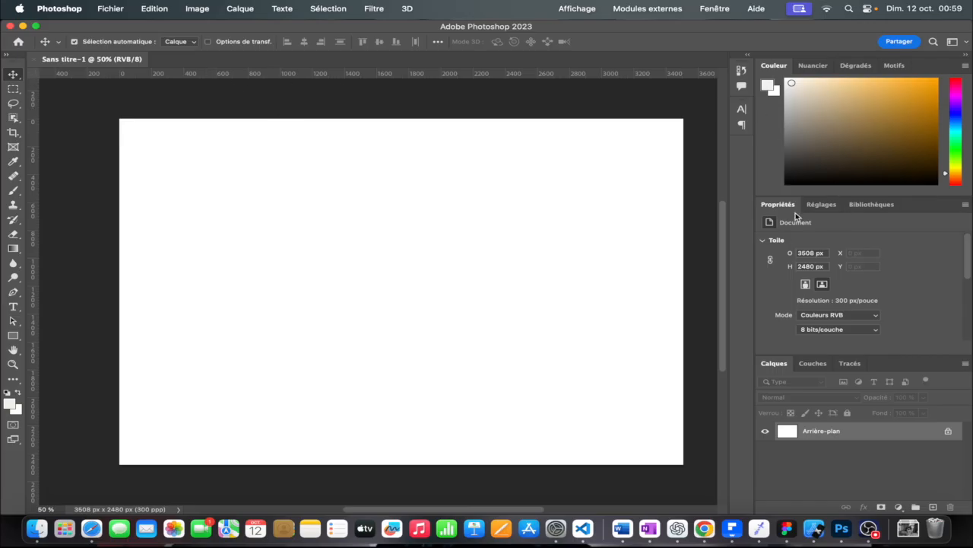
Step: Look through the Réglages and Bibliothèques panels and return to Propriétés
left_click(822, 205)
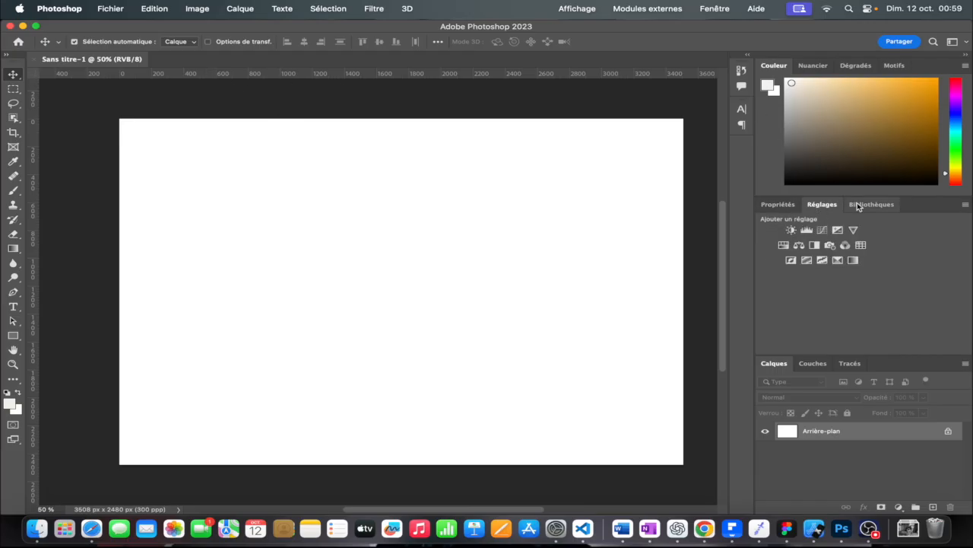
left_click(871, 205)
left_click(784, 206)
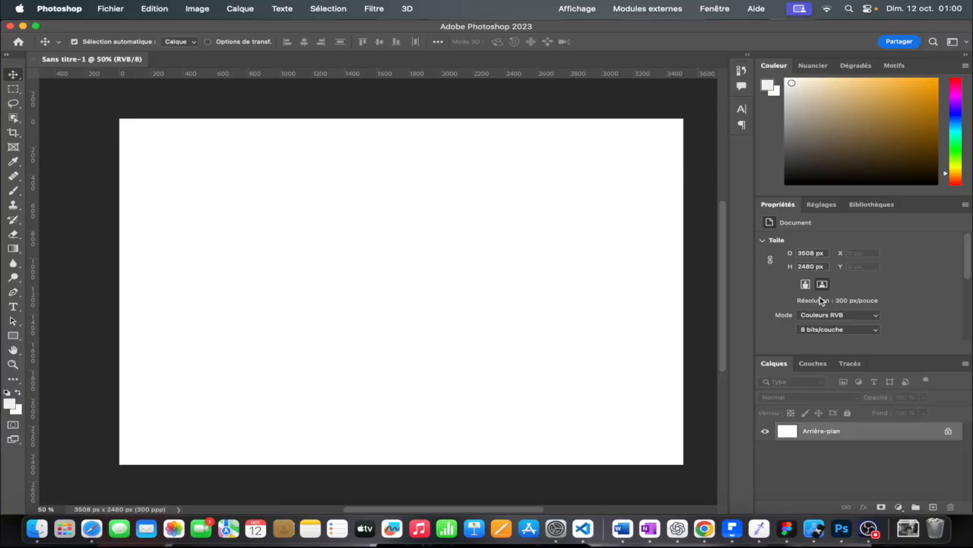
left_click(821, 204)
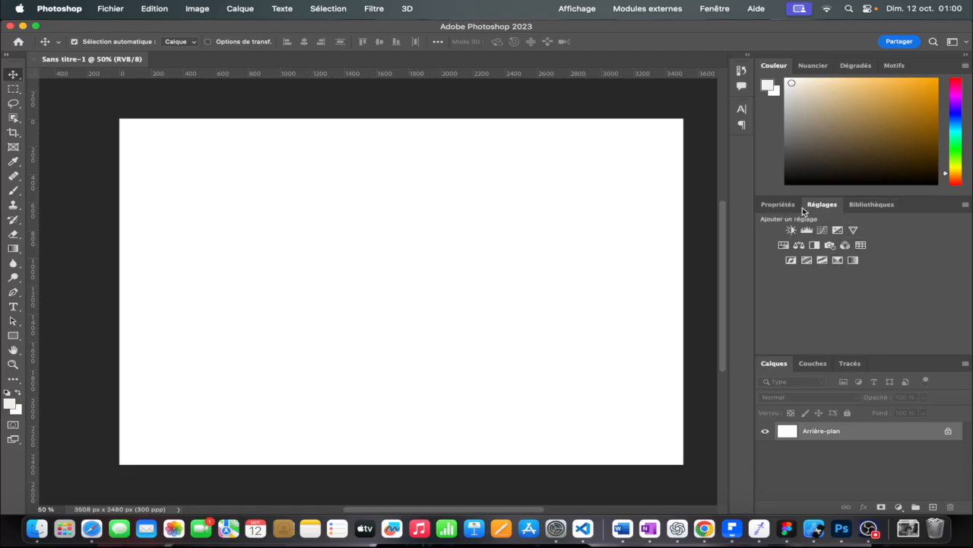
left_click(778, 203)
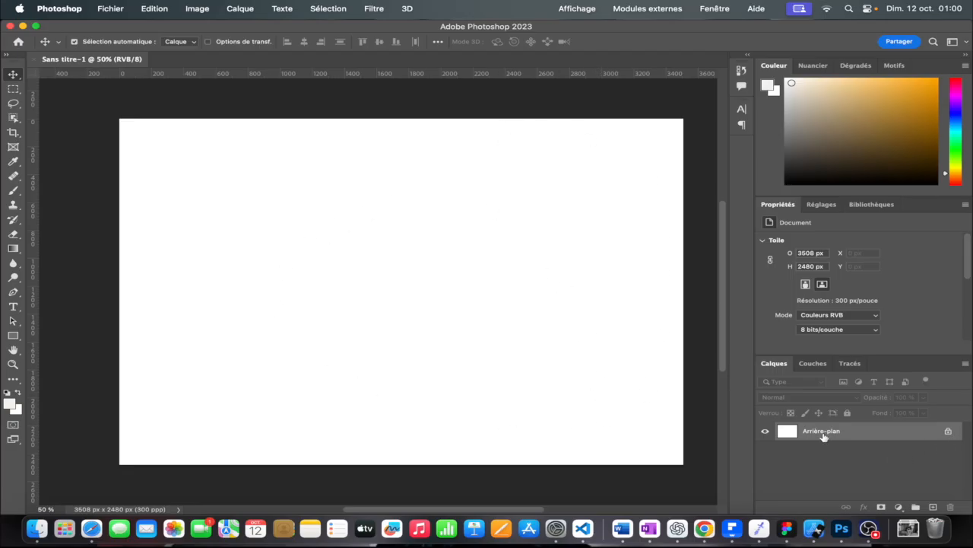
left_click(899, 506)
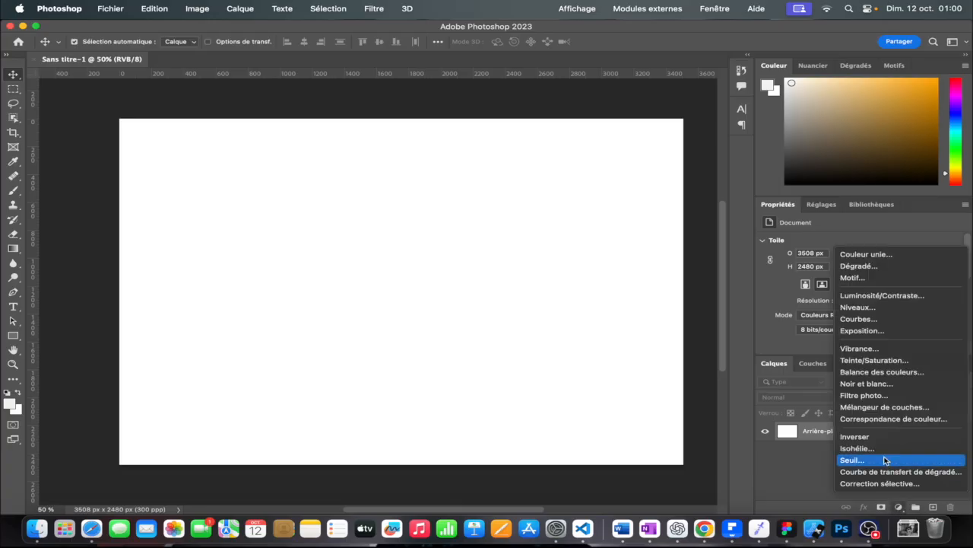
left_click(864, 255)
left_click(777, 260)
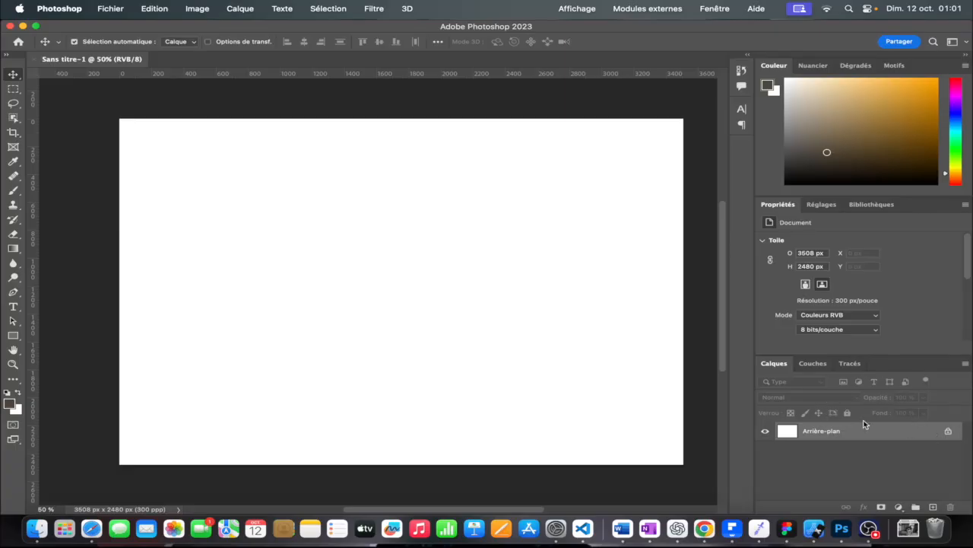
Step: Unlock the Arrière-plan layer, then lock it completely again and deselect it
left_click(949, 432)
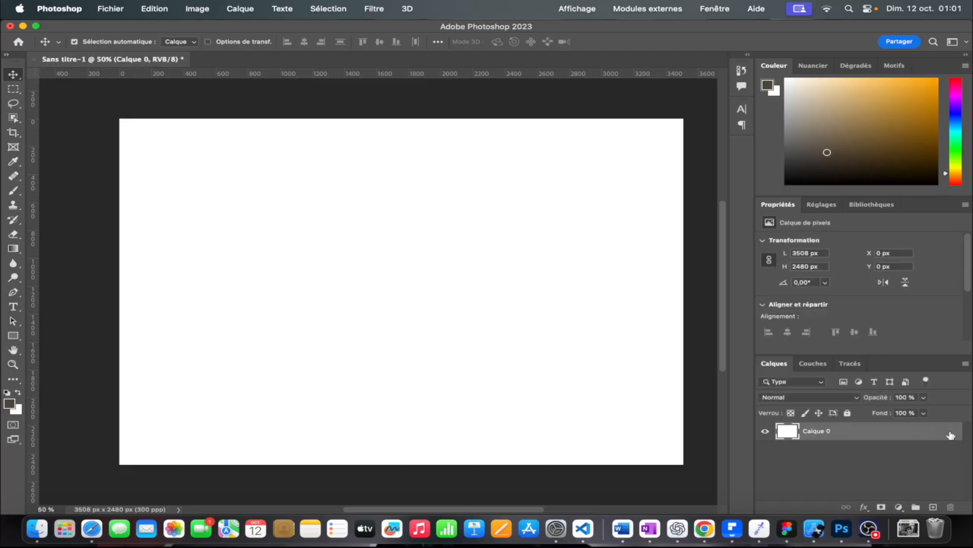
left_click(848, 413)
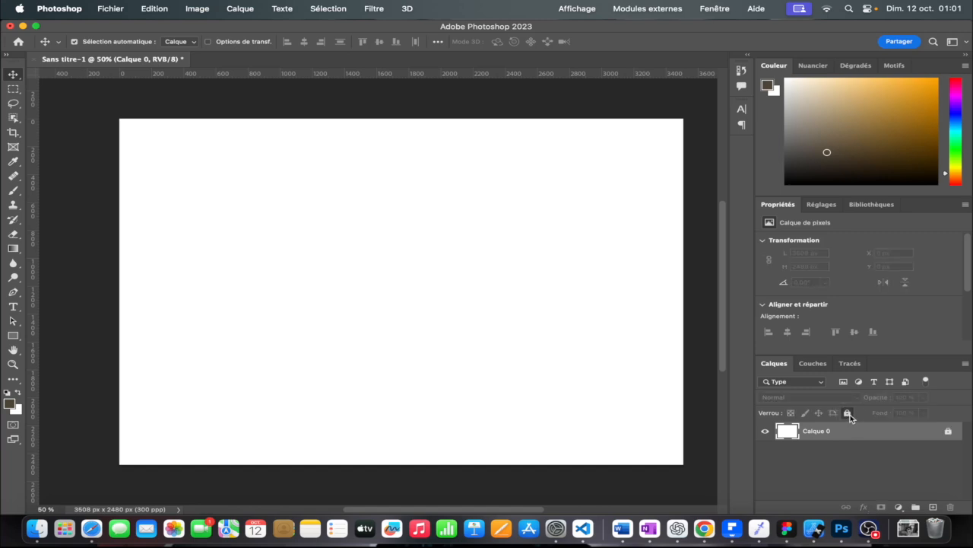
left_click(895, 460)
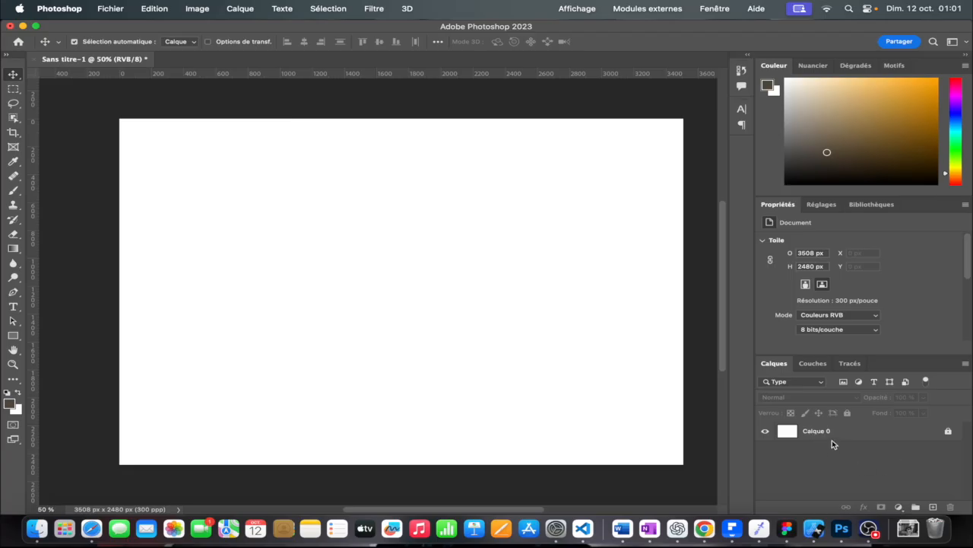
Step: Examine the commands available for the locked layer, such as duplicating, exporting and colour labels
double_click(820, 431)
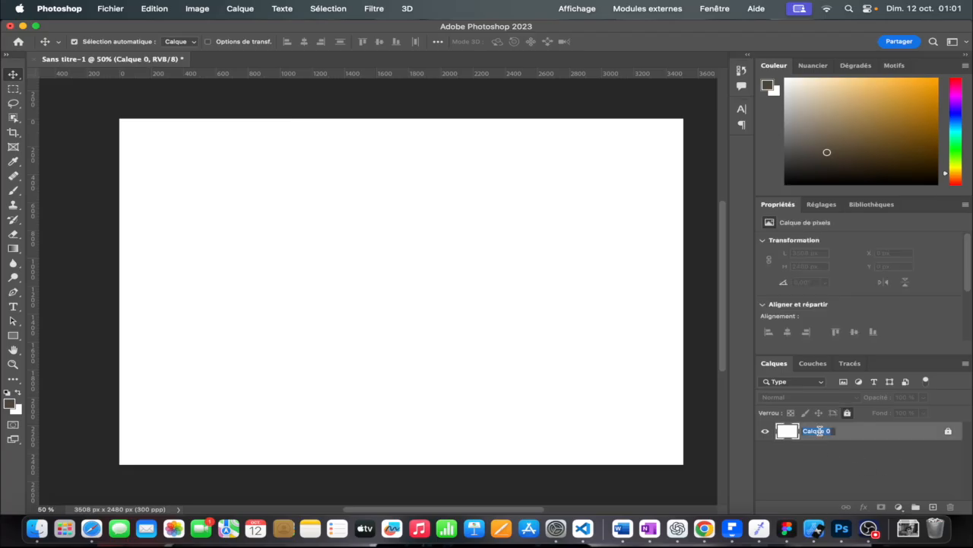
right_click(844, 450)
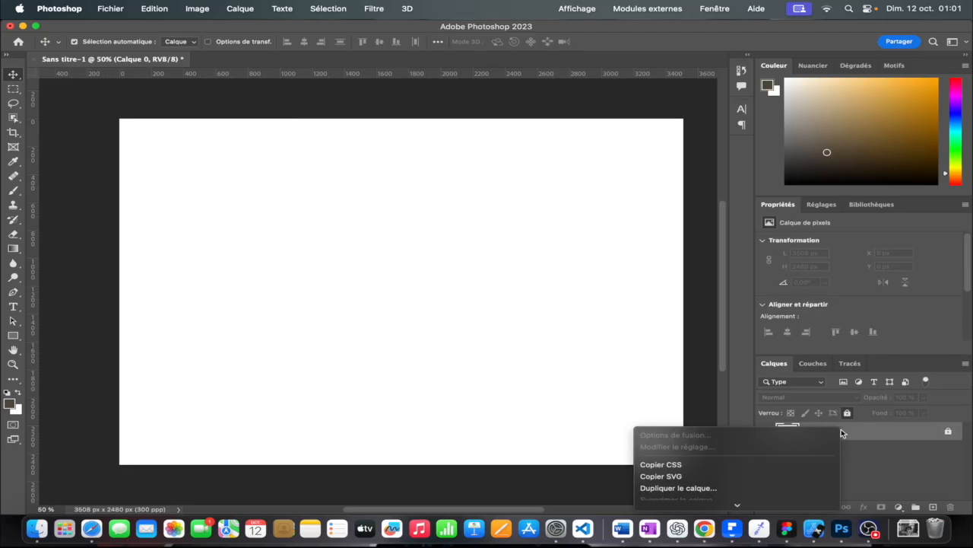
scroll(745, 486, "down", 5)
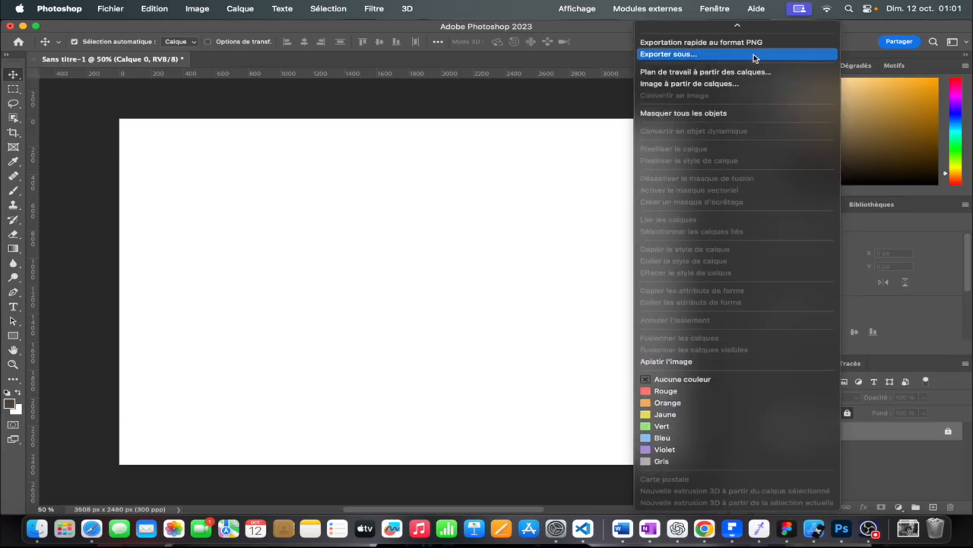
mouse_move(756, 15)
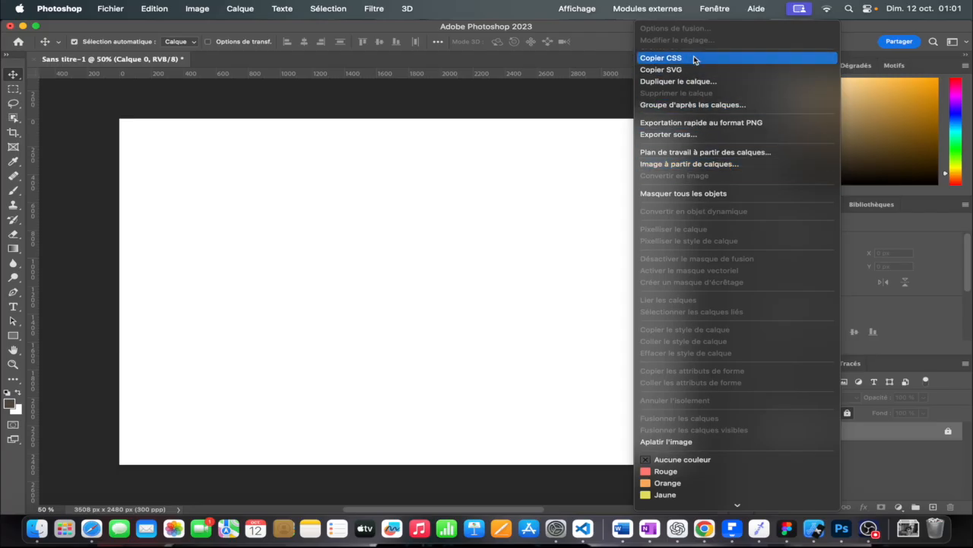
left_click(891, 443)
Step: Rename the locked layer as "arrière plan"
double_click(814, 432)
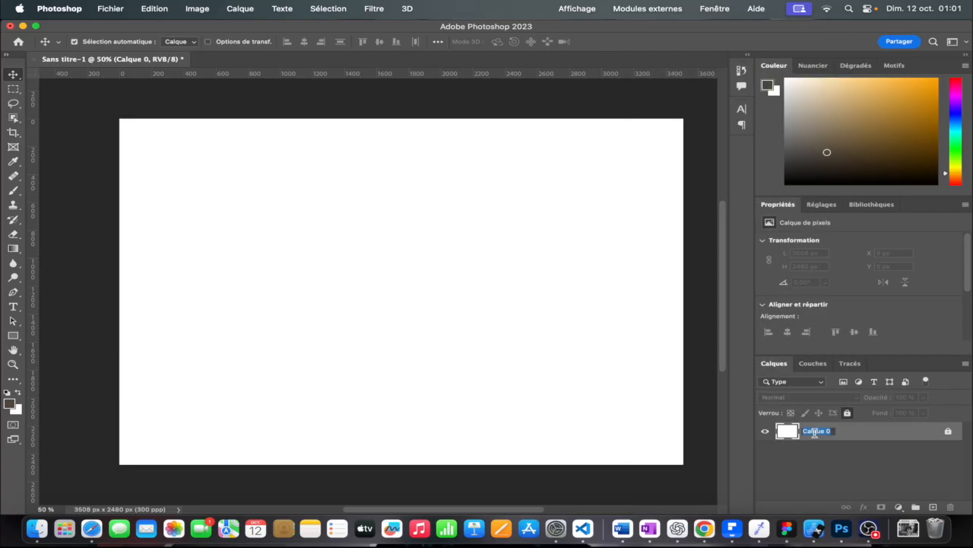
key("BackSpace")
type("arrière plan")
key("Return")
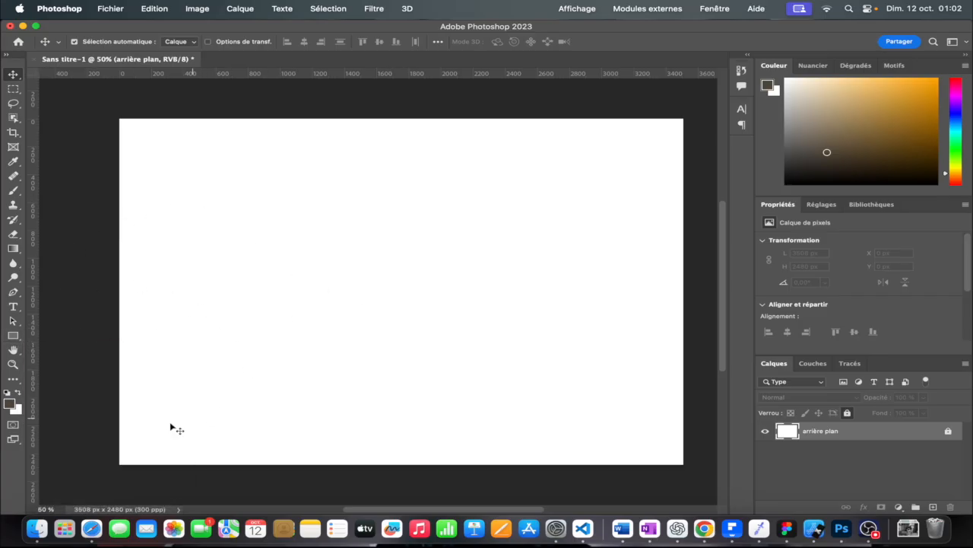
Step: Draw a rectangle about 1161 × 376 px in the canvas's upper-left area and move it to about X 498, Y 386 px
left_click(10, 339)
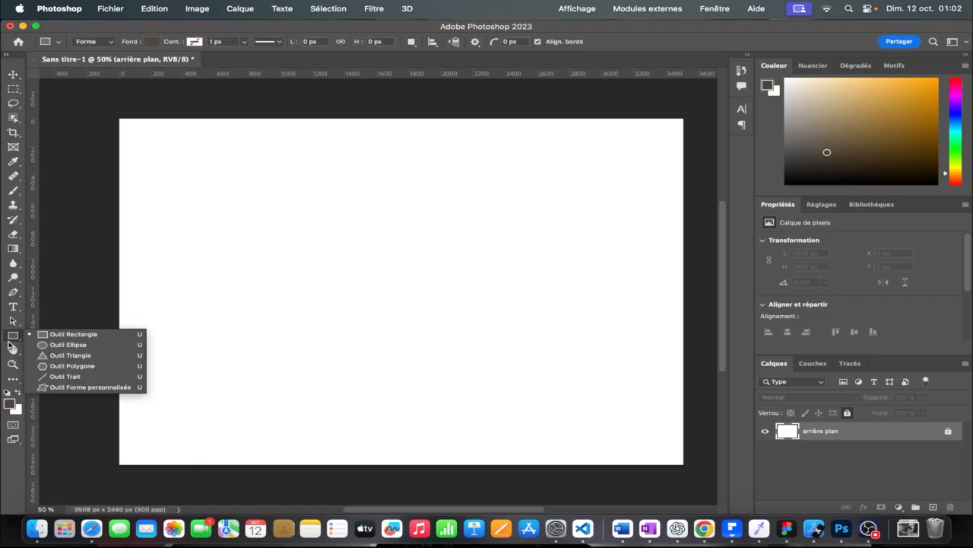
left_click(72, 334)
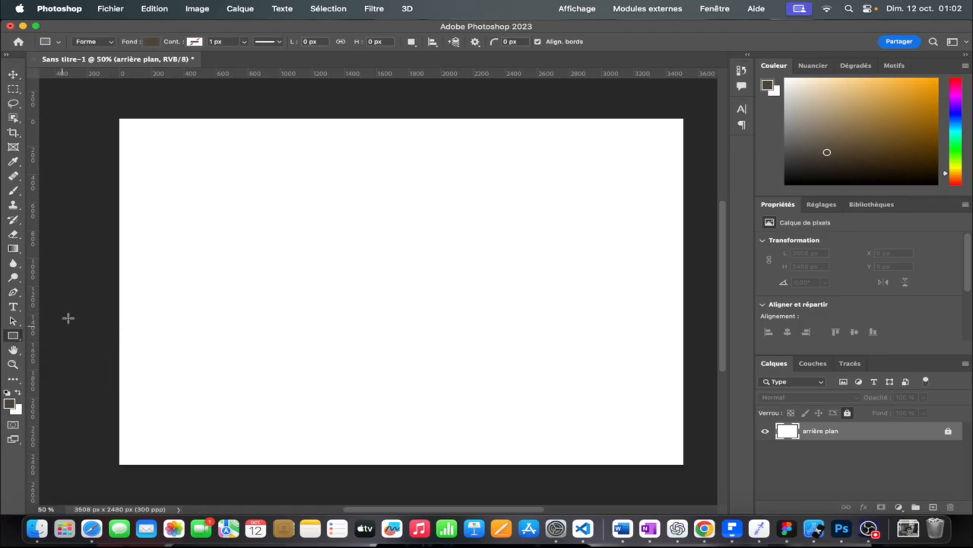
left_click_drag(167, 177, 353, 228)
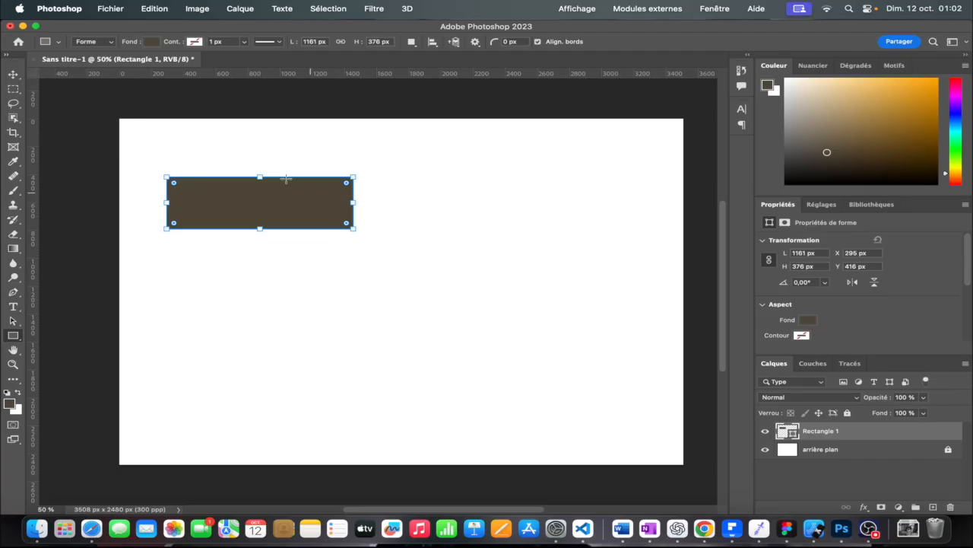
left_click(14, 73)
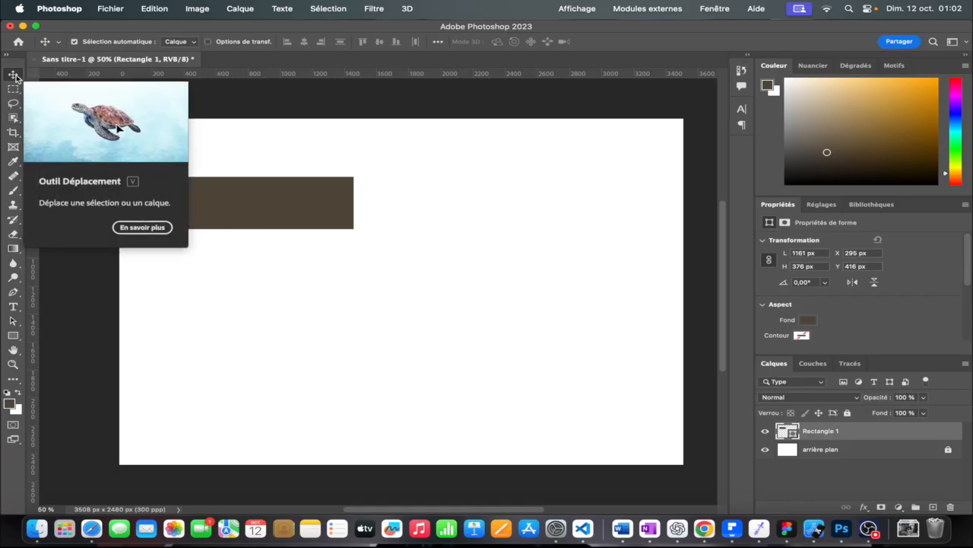
left_click_drag(283, 217, 304, 229)
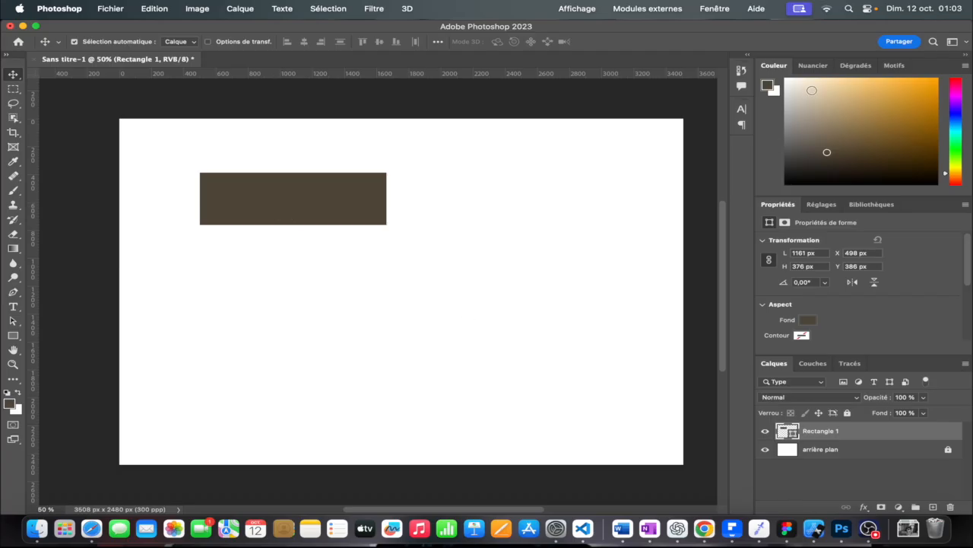
Step: Pick an orange foreground colour and set the rectangle's fill to ffa60a
left_click_drag(824, 103, 908, 85)
left_click(807, 323)
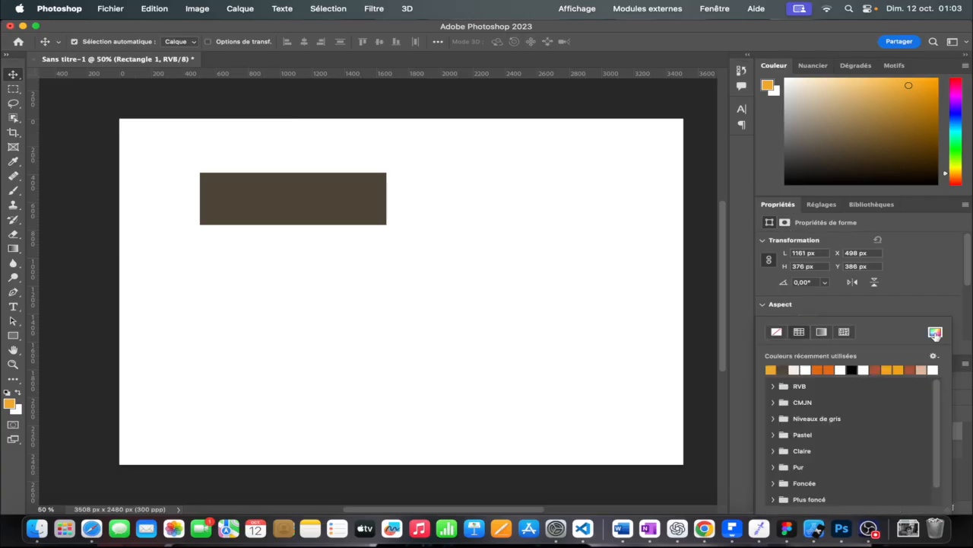
left_click(935, 333)
type("ffa60a")
left_click(761, 234)
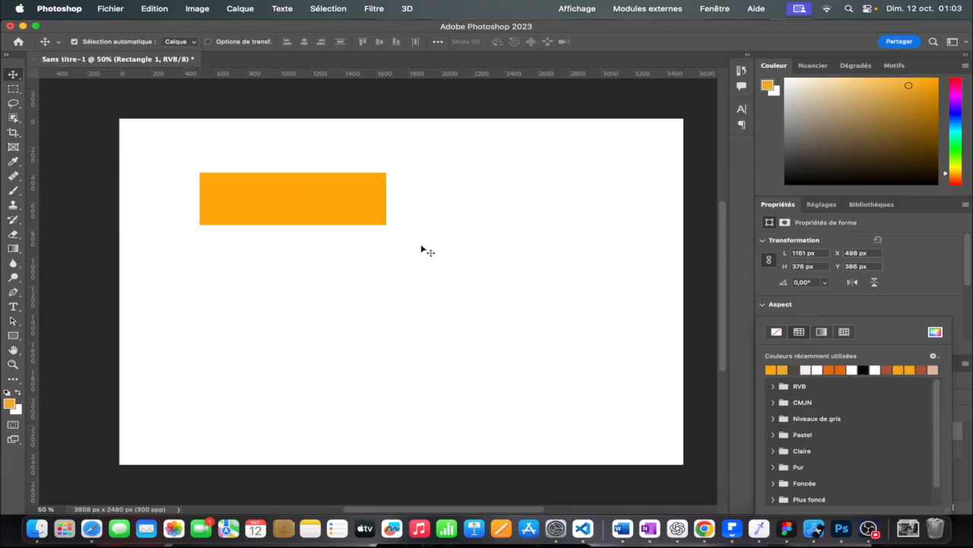
Step: Move the rectangle to about X 216, Y 218 px and draw a square about 648 × 648 px below it
left_click_drag(242, 199, 193, 175)
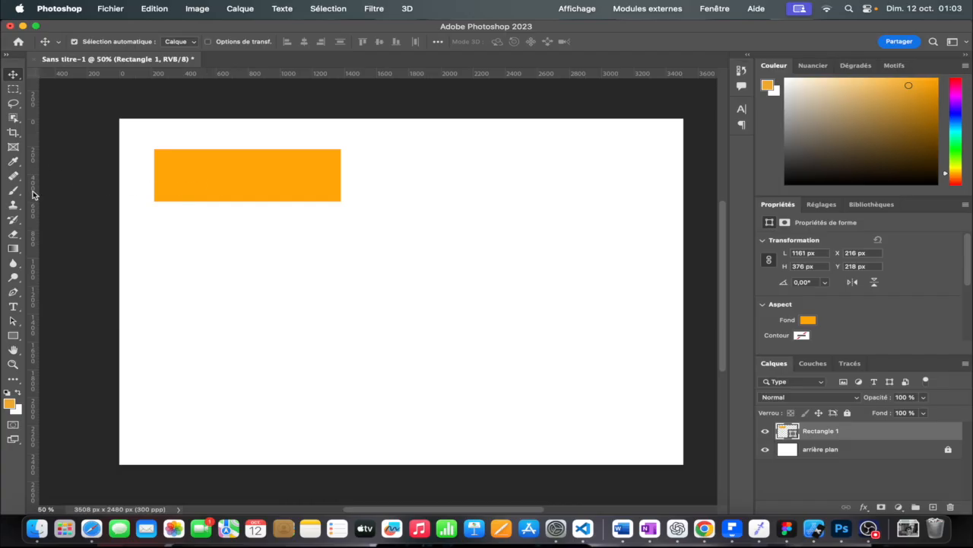
left_click(14, 335)
left_click_drag(16, 335, 38, 333)
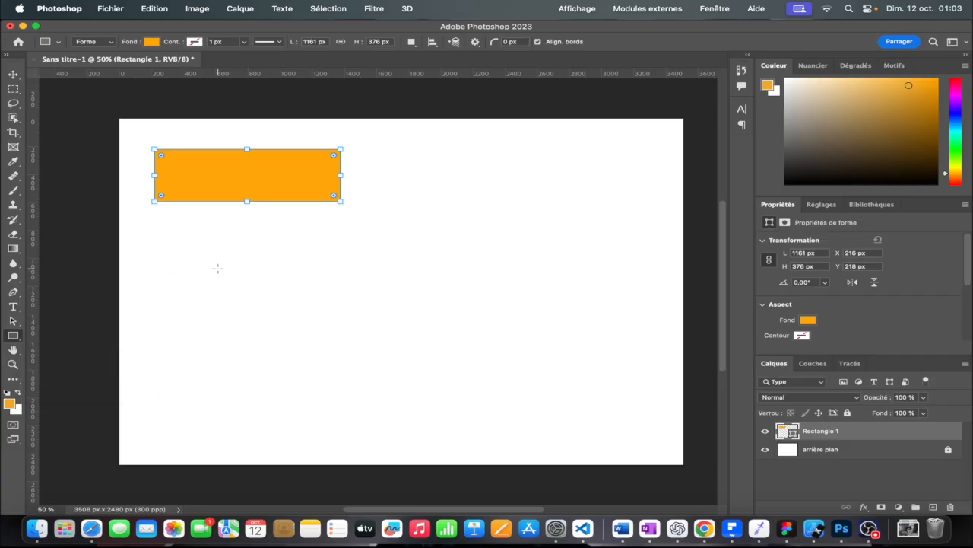
left_click_drag(220, 238, 324, 354)
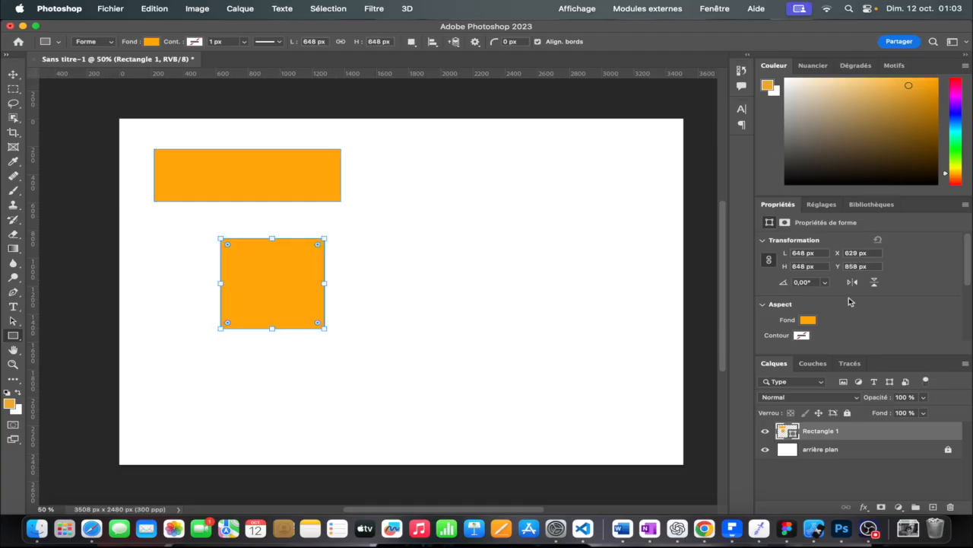
Step: Set the fill of both shapes to red ff0a0a and move them together to about X 287, Y 245 px
left_click(810, 321)
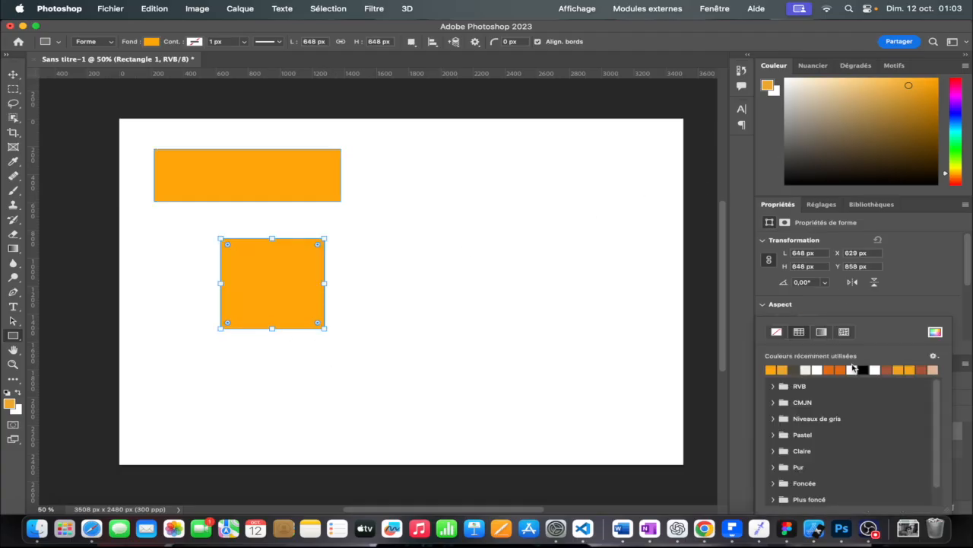
left_click(936, 333)
left_click_drag(642, 258, 643, 233)
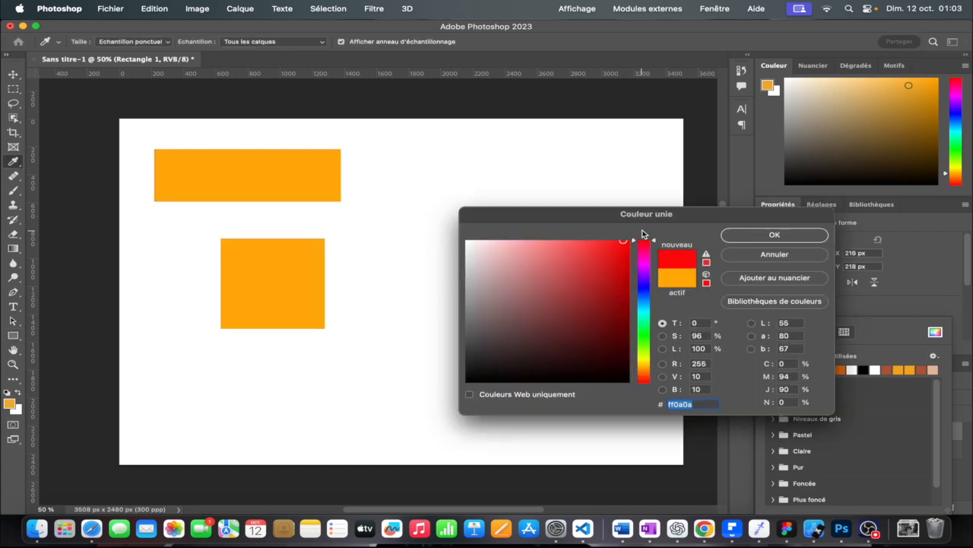
left_click(775, 234)
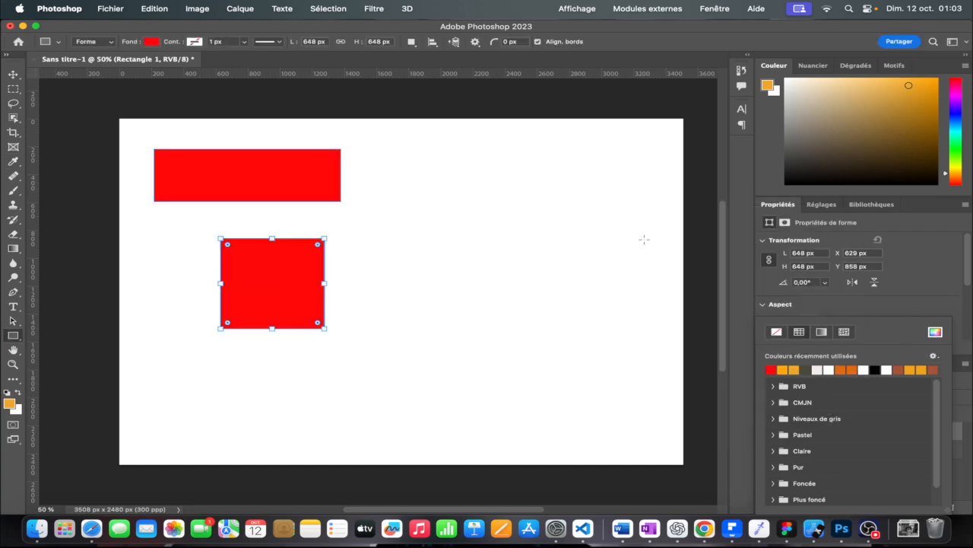
left_click(15, 70)
mouse_move(266, 264)
left_mouse_down()
mouse_move(246, 252)
mouse_move(280, 267)
left_mouse_up()
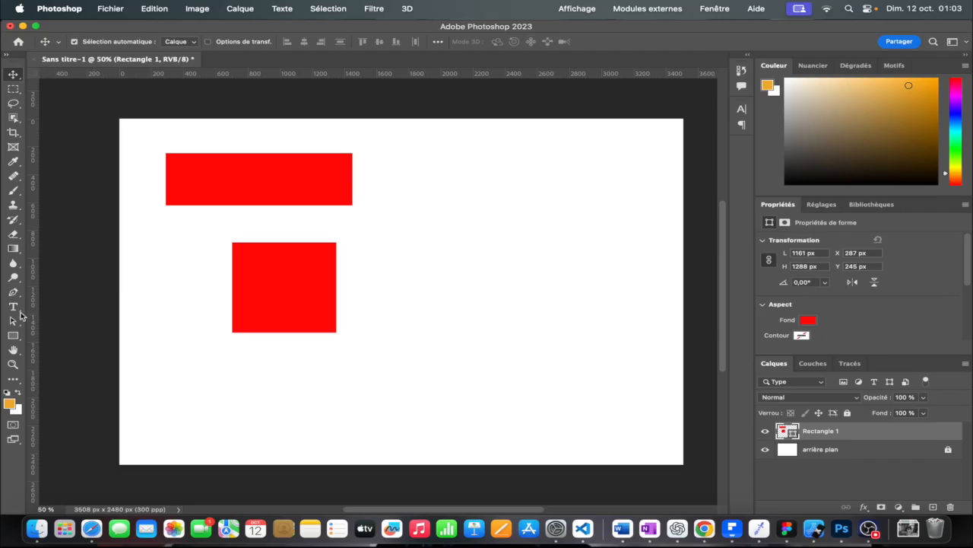
Step: Draw a circle about 594 × 594 px with the Ellipse tool in the canvas's upper-right area
left_click(18, 334)
right_click(18, 335)
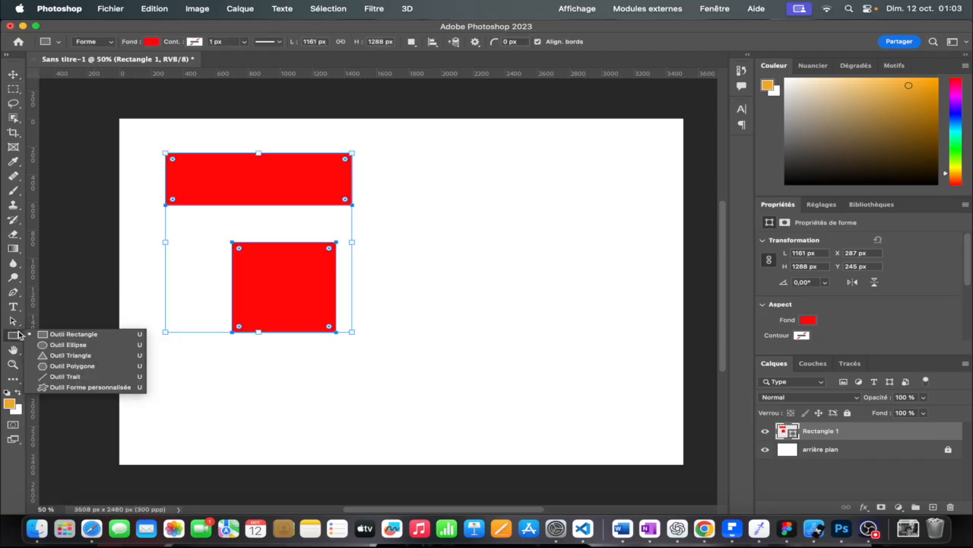
left_click(54, 334)
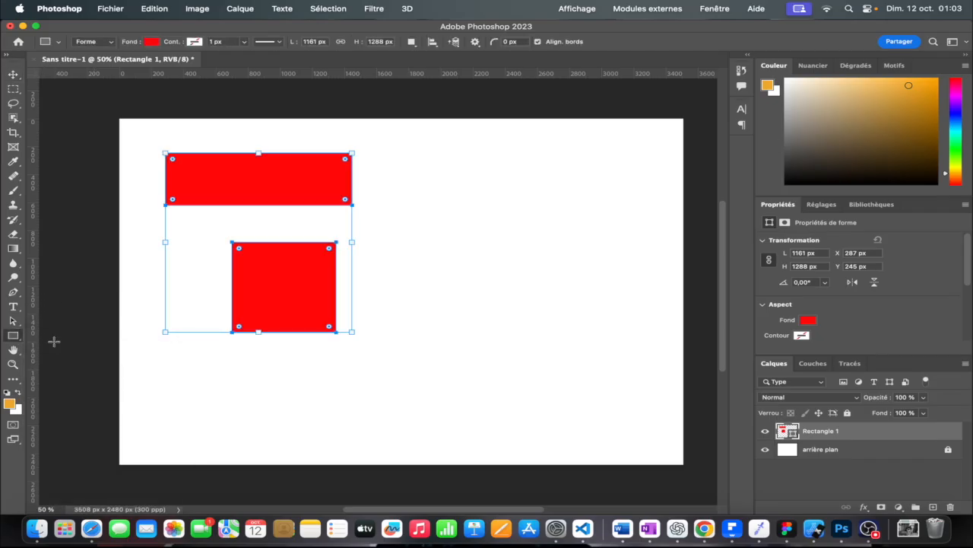
key("v")
left_click(69, 261)
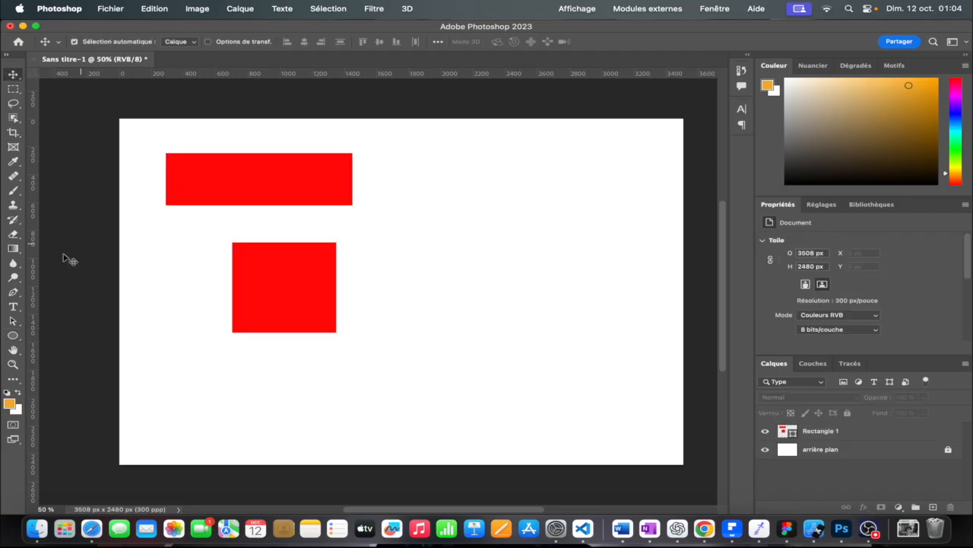
left_click(12, 337)
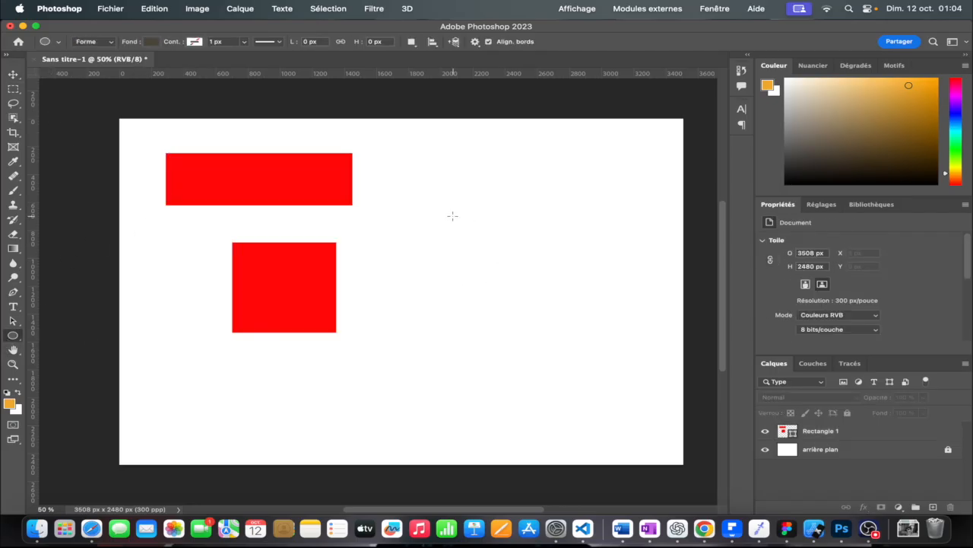
left_click_drag(443, 175, 535, 298)
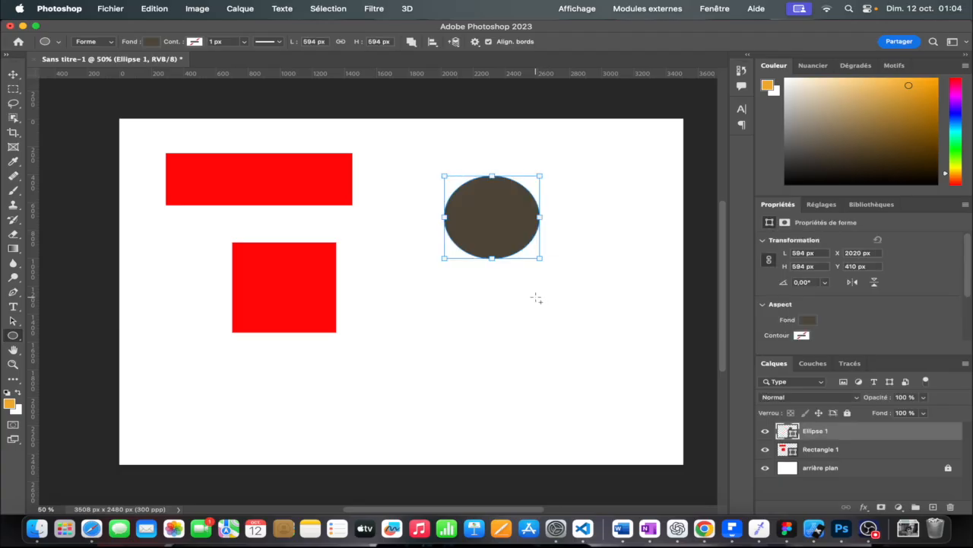
Step: Pick a bright blue foreground colour and set the circle's fill to 00a1ff
left_click_drag(962, 126, 958, 124)
left_click(925, 80)
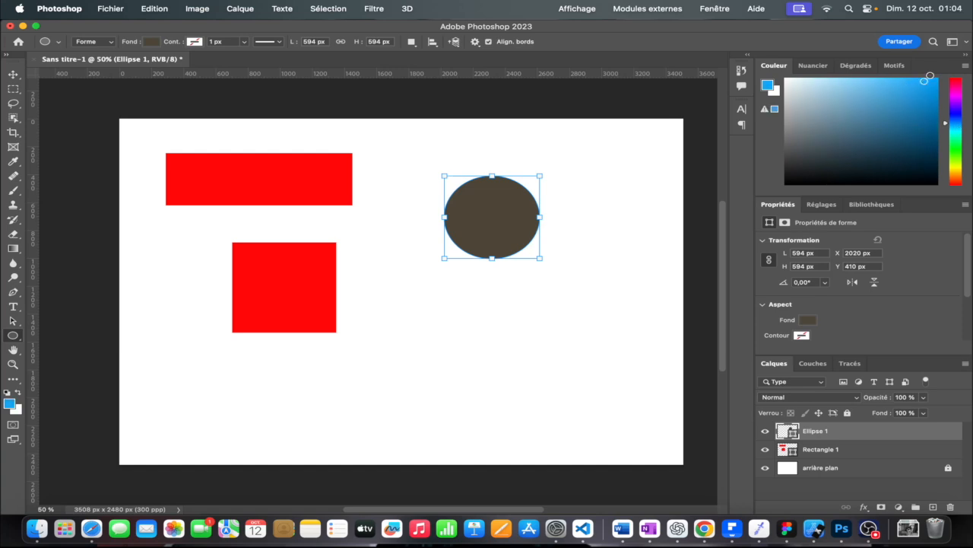
left_click(808, 319)
left_click(780, 368)
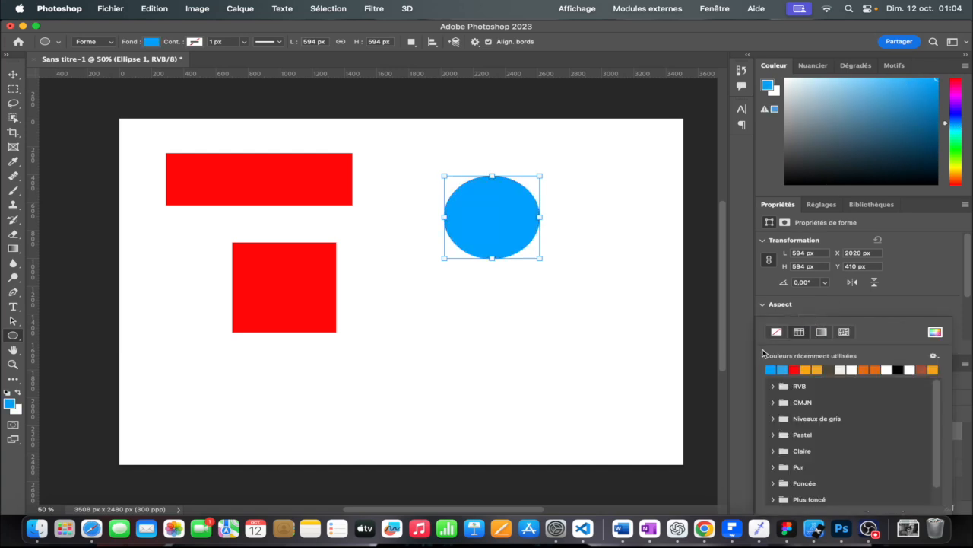
left_click(13, 76)
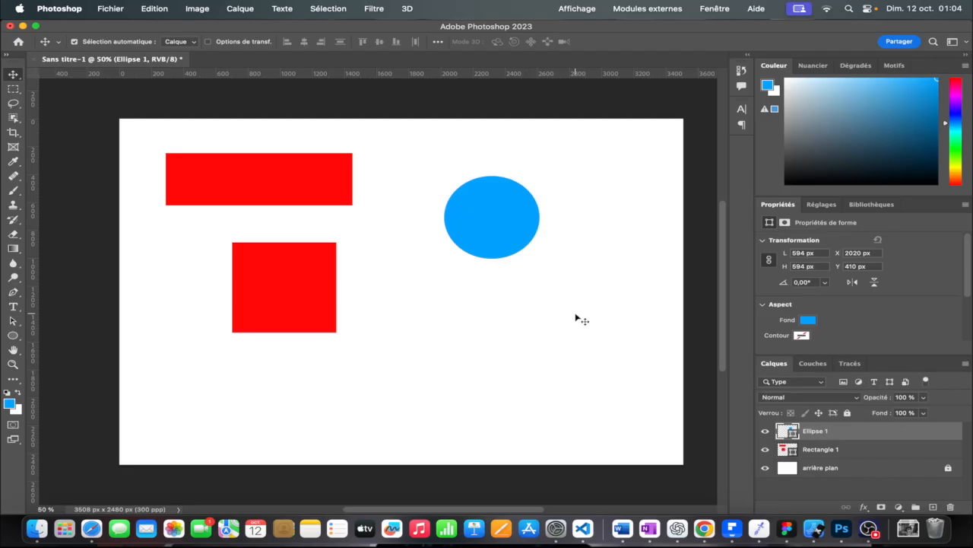
Step: Enlarge the blue circle proportionally with Free Transform to about 675 × 675 px
mouse_move(515, 235)
left_mouse_down()
mouse_move(514, 251)
mouse_move(482, 231)
mouse_move(546, 259)
mouse_move(497, 260)
mouse_move(519, 245)
mouse_move(517, 235)
left_mouse_up()
key("super")
key("super+t")
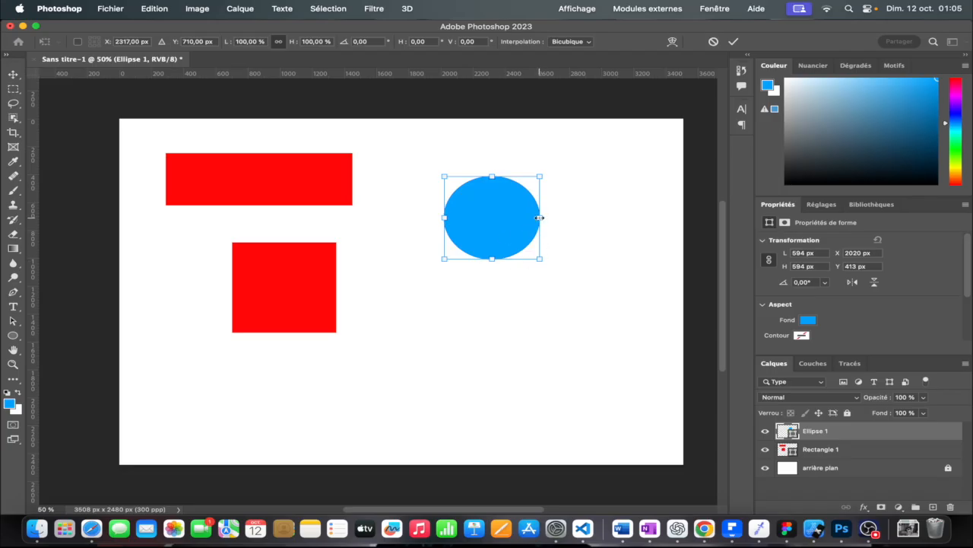
left_click_drag(539, 218, 549, 238)
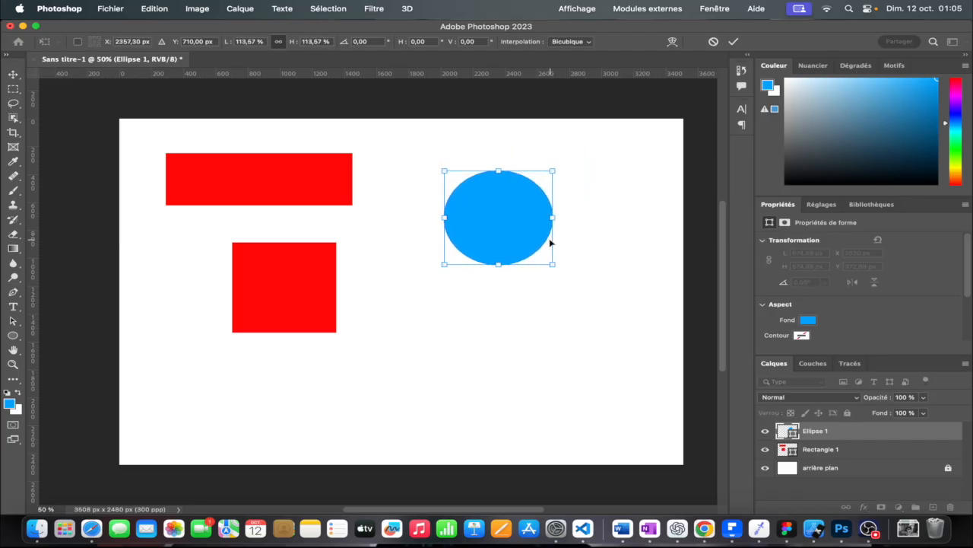
key("Return")
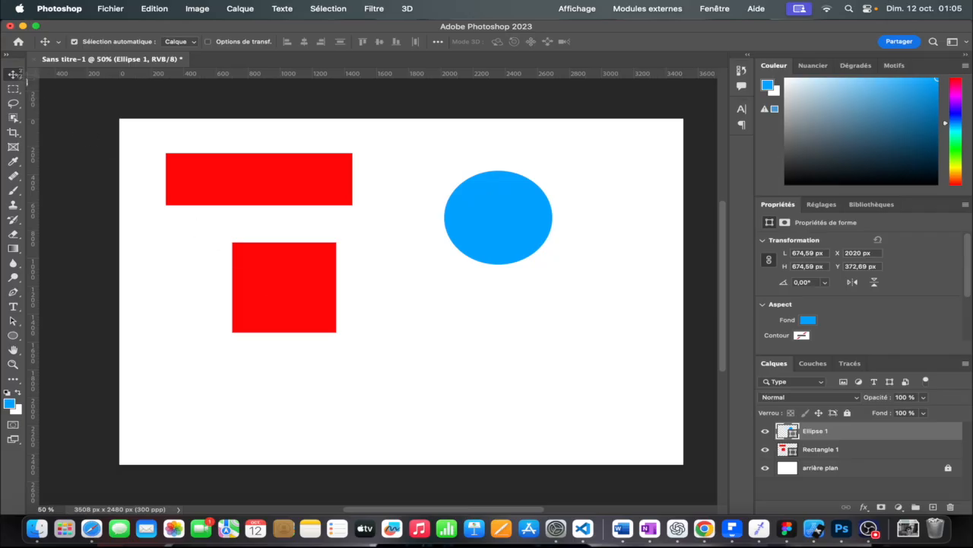
left_click(15, 76)
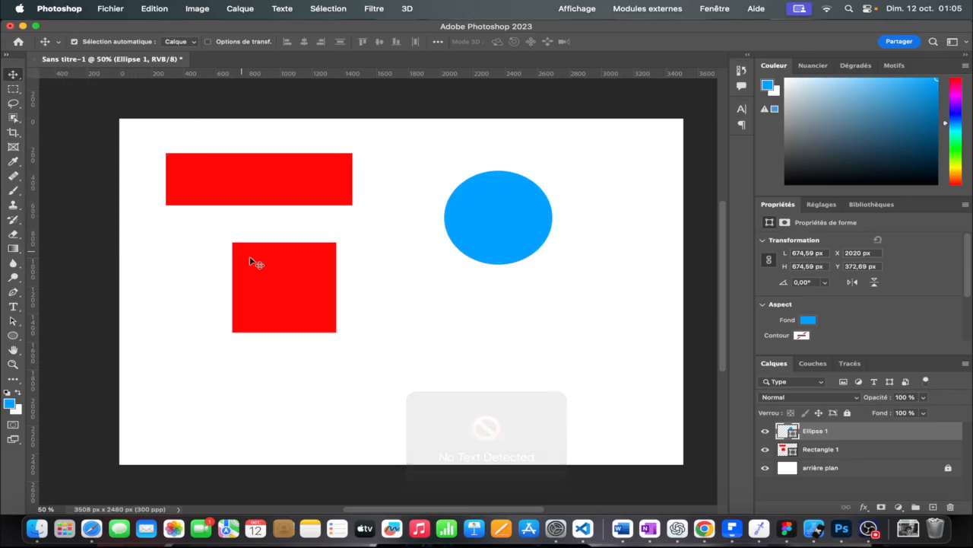
key("super+t")
key("Escape")
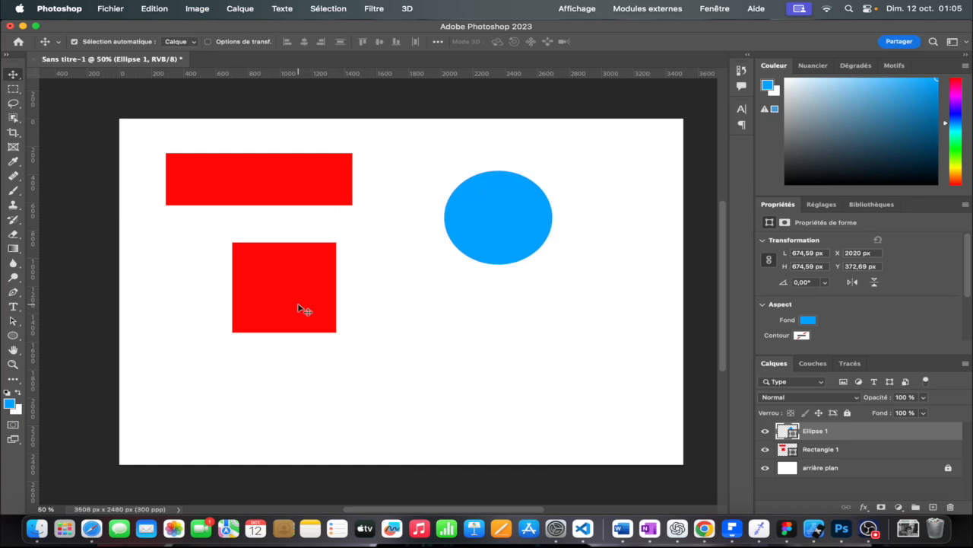
Step: Scale the red rectangle and square together to about 74.35 % and move them to about X 345, Y 231 px
left_click(302, 310)
key("super+t")
key("Escape")
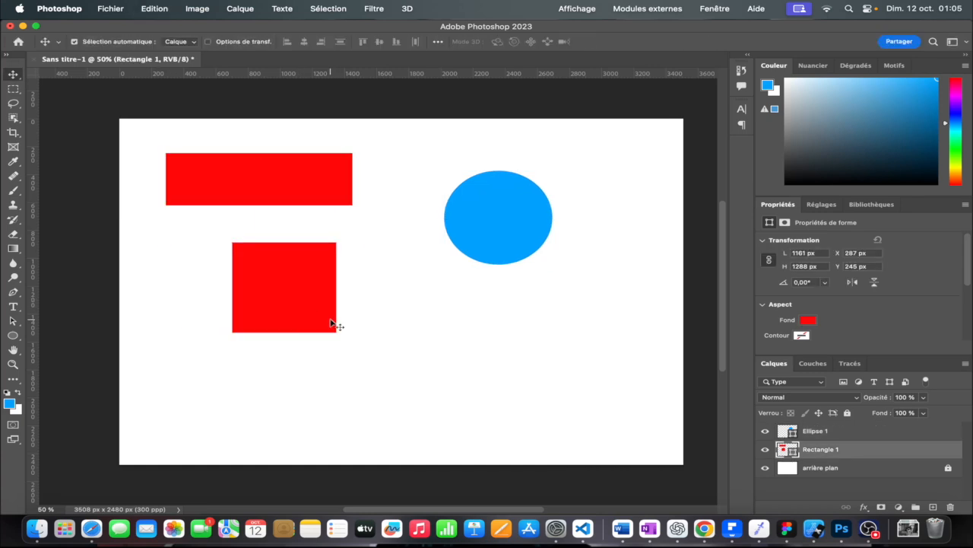
key("super+t")
left_click_drag(259, 332, 319, 286)
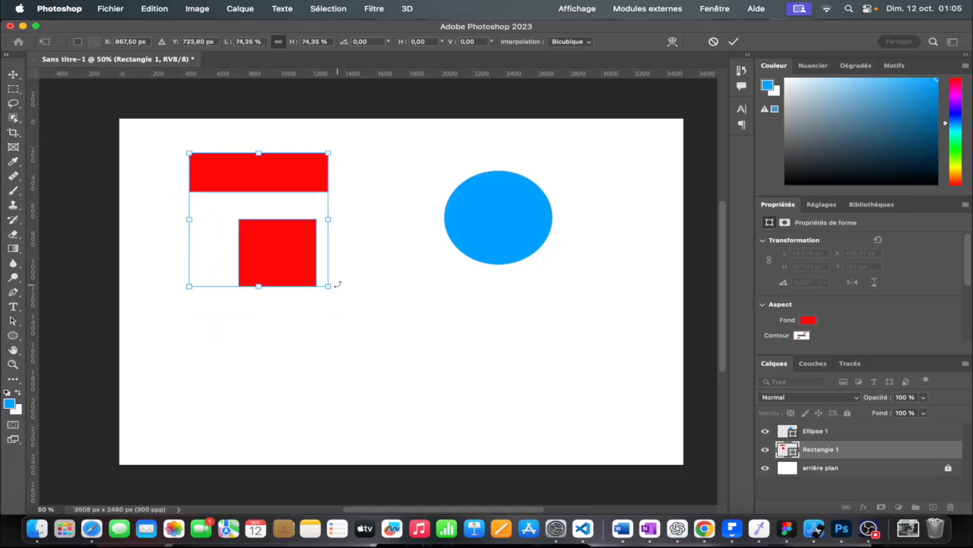
left_click(13, 74)
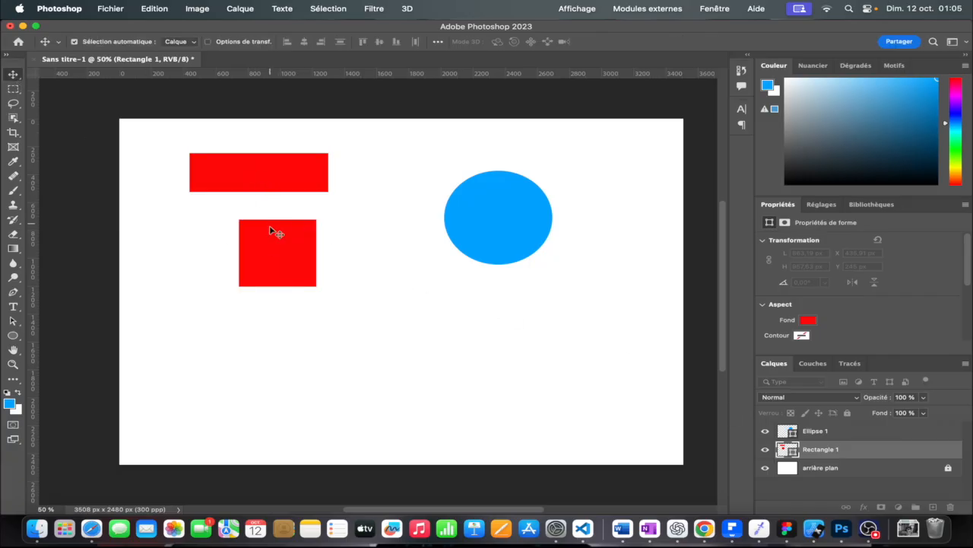
left_click_drag(286, 244, 272, 241)
Step: Draw a triangle about 739 × 640 px below the blue circle, at about X 1712, Y 1372 px
left_click(18, 336)
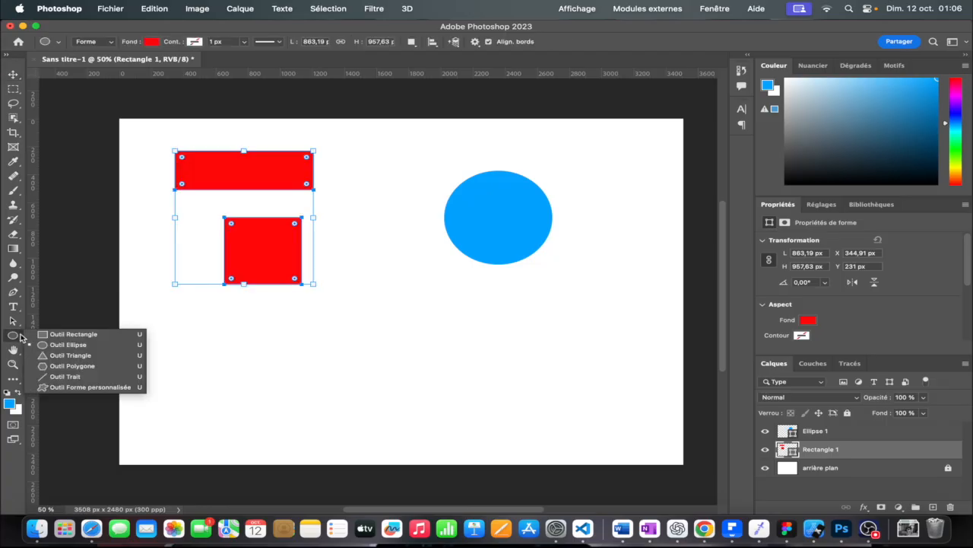
left_click(70, 355)
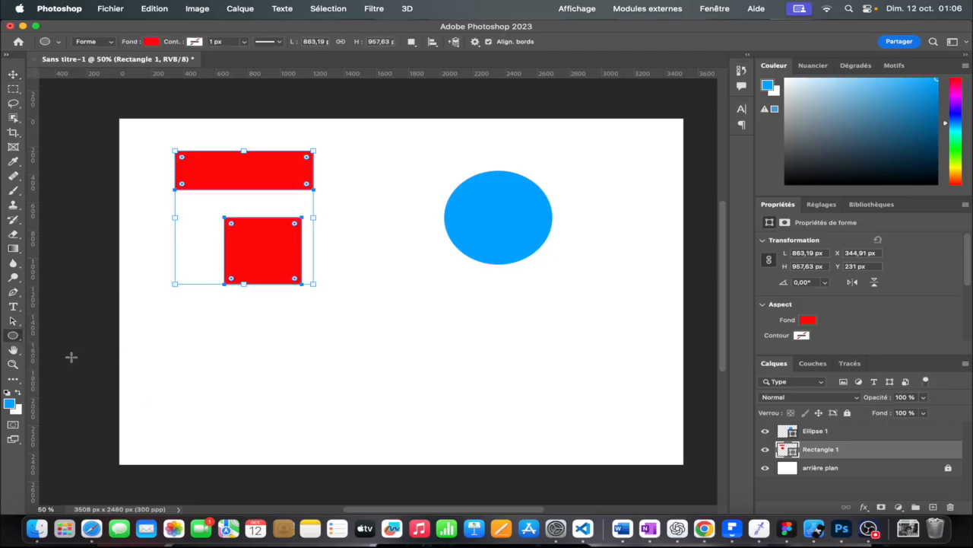
key("v")
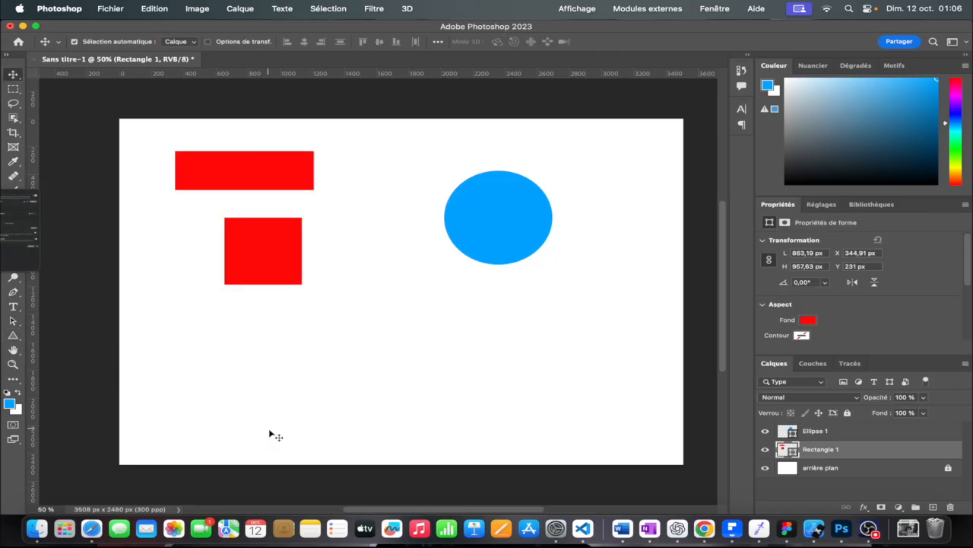
left_click(269, 435)
left_click(12, 336)
left_click_drag(385, 308, 526, 429)
Step: Pick a yellow foreground colour and set the triangle's fill to ffcc14
left_click_drag(964, 149, 959, 174)
left_click_drag(931, 114, 927, 78)
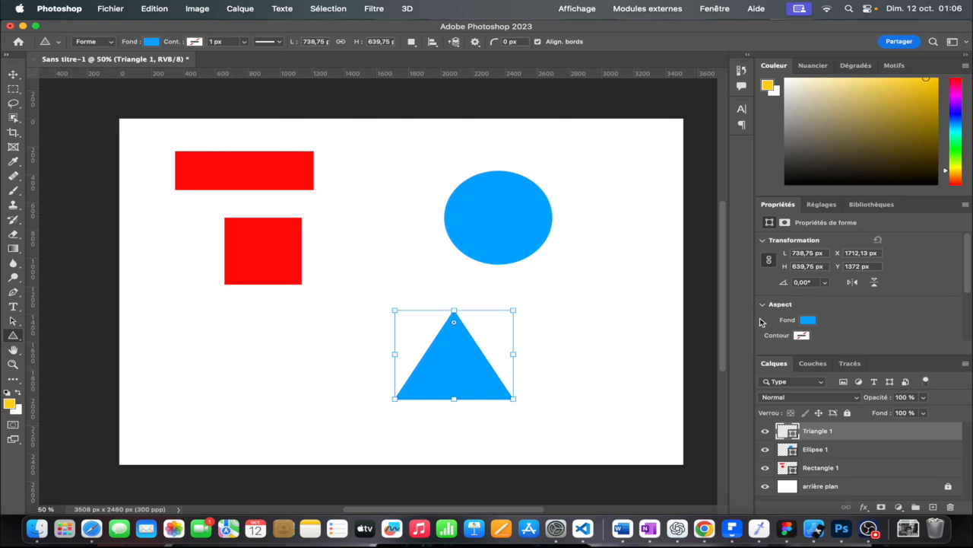
left_click(809, 320)
left_click(772, 368)
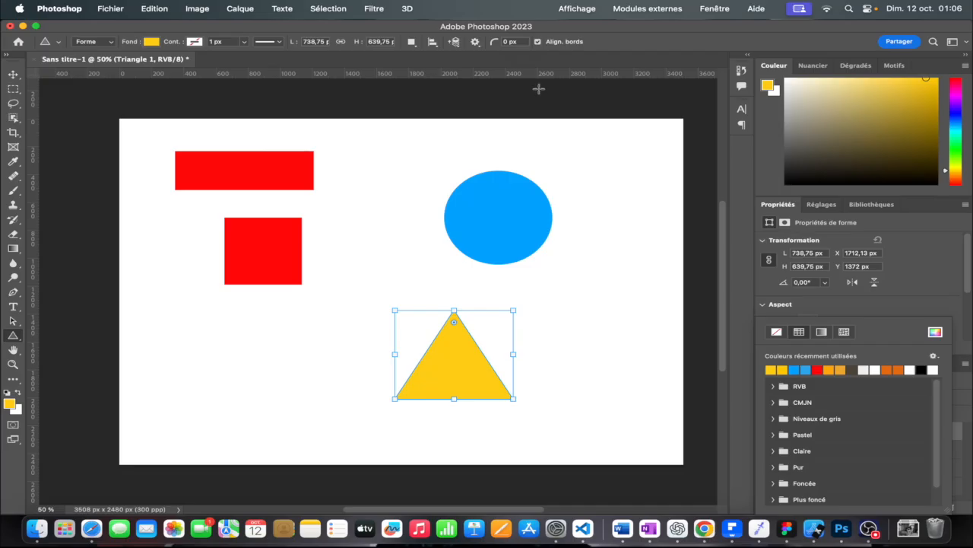
left_click(13, 73)
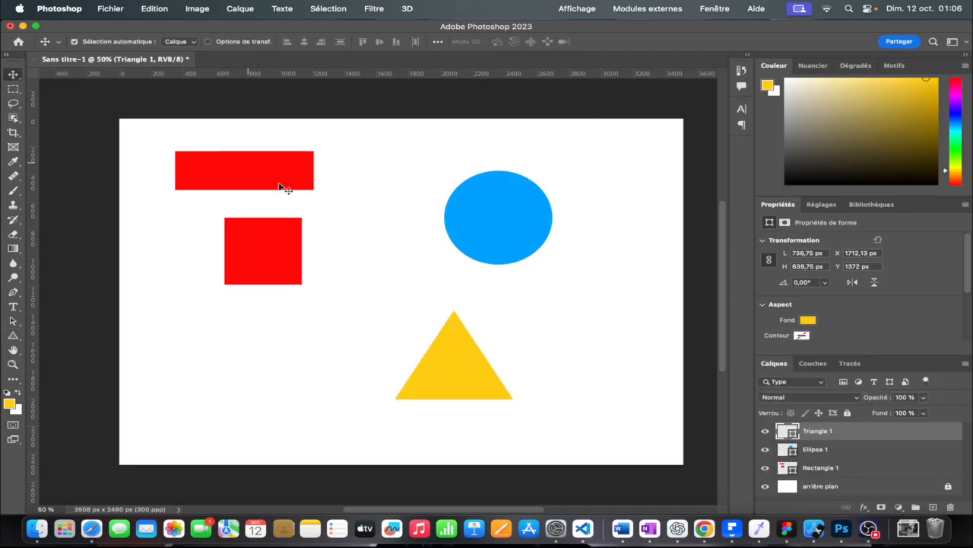
Step: Move the circle slightly up and left, and move the triangle to about X 2156, Y 1090 px
left_click(484, 299)
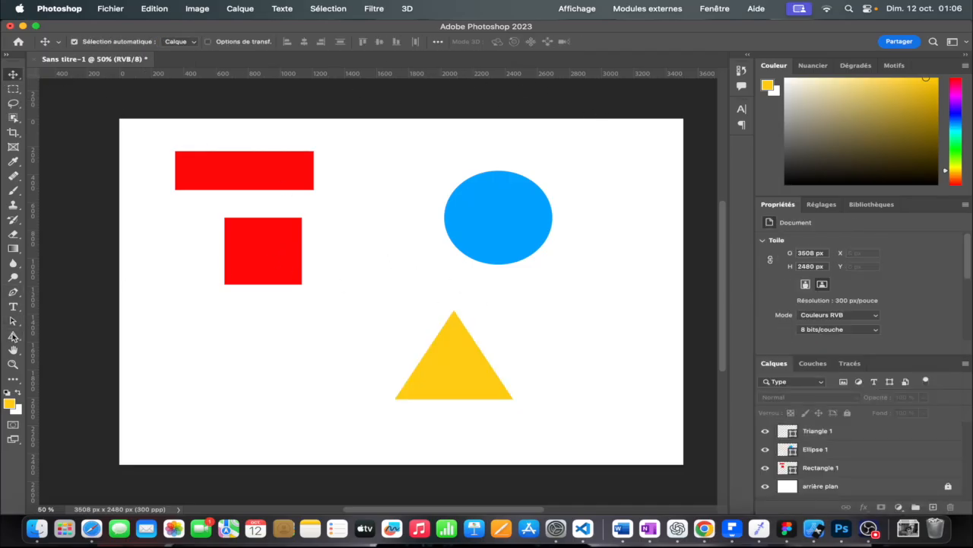
left_click_drag(489, 230, 462, 209)
left_click_drag(437, 325, 563, 277)
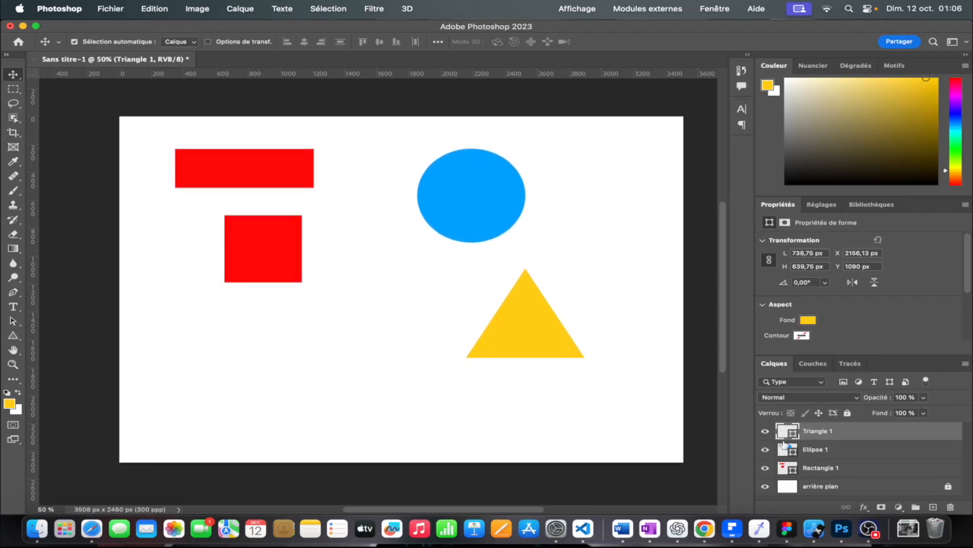
Step: Rename the triangle's layer as "triangle delta"
double_click(815, 432)
key("BackSpace")
type("triangle delta")
key("Return")
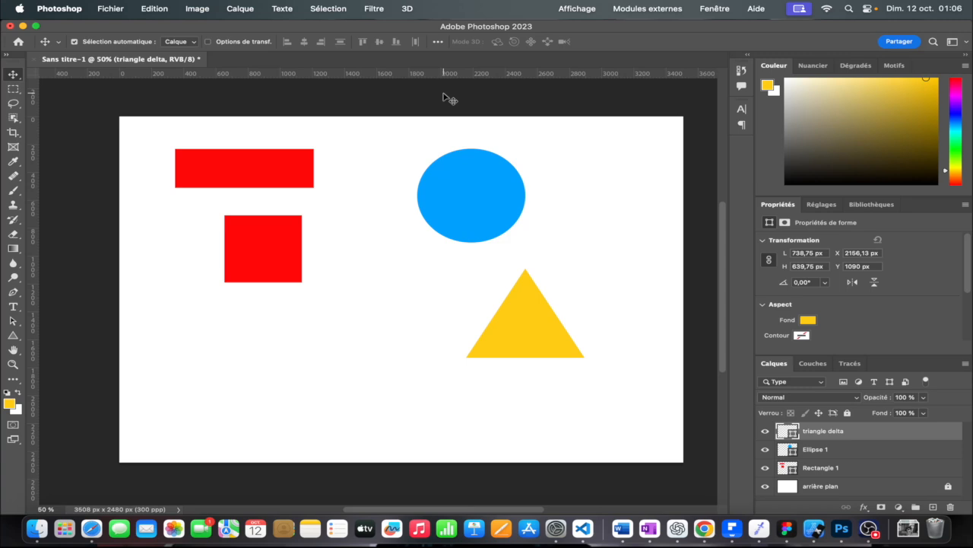
Step: Sample the circle's blue as the foreground colour with the Eyedropper and look up its hex code in the colour picker
left_click(18, 160)
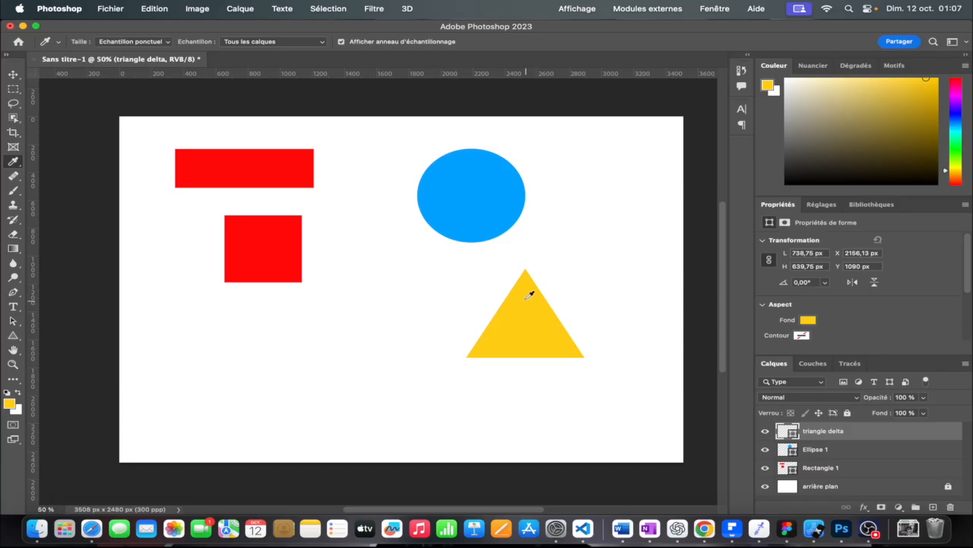
left_click_drag(15, 163, 67, 155)
left_click(504, 187)
left_click(506, 185)
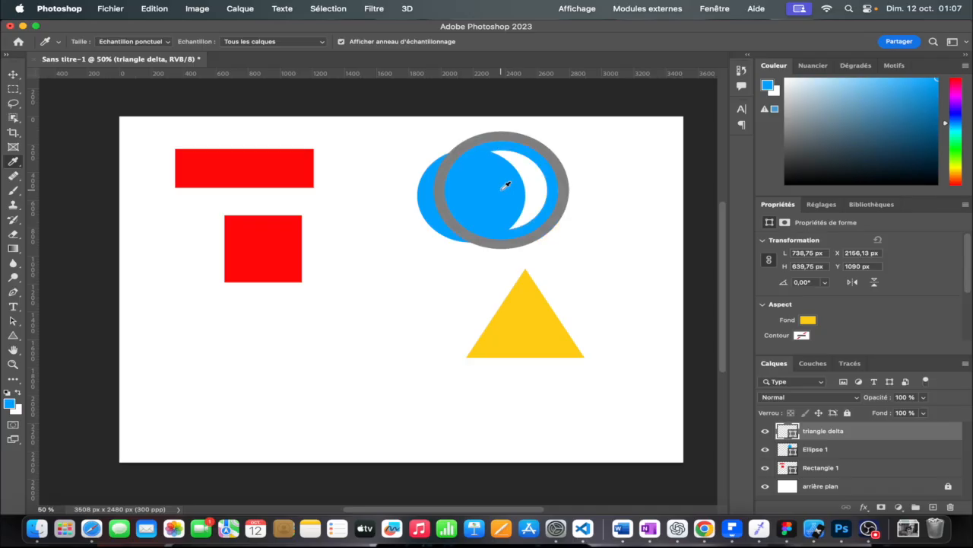
left_click(9, 404)
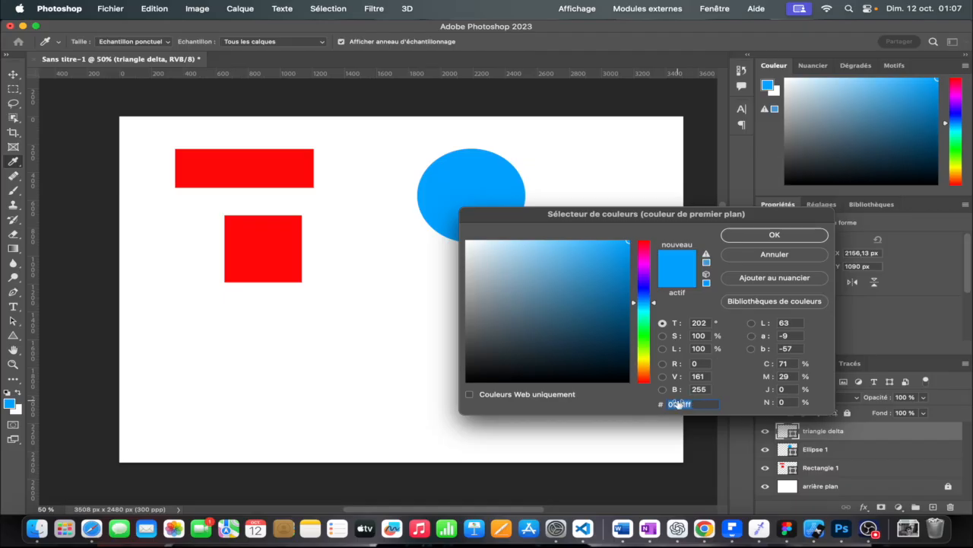
left_click(752, 254)
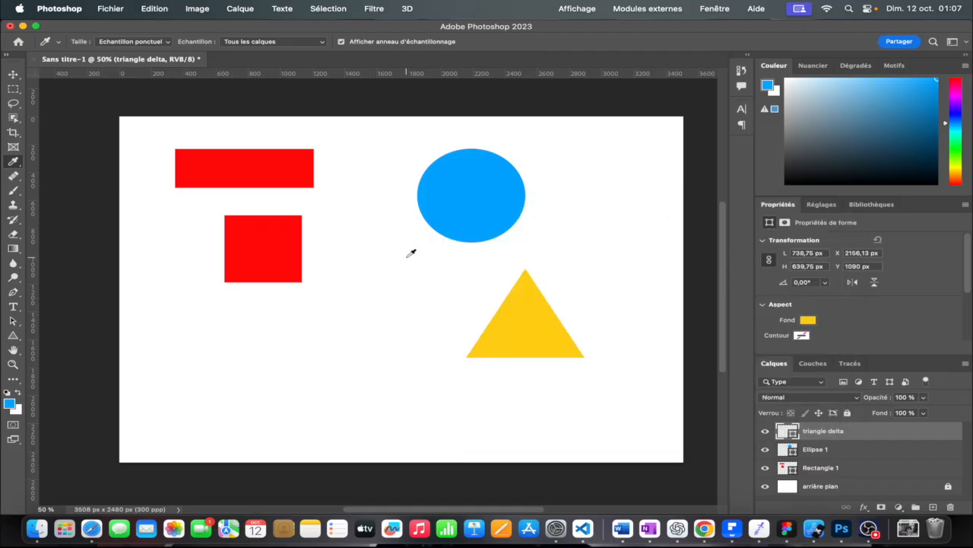
Step: Set the triangle's fill to the circle's blue by entering the hex code 00a1ff
left_click(10, 76)
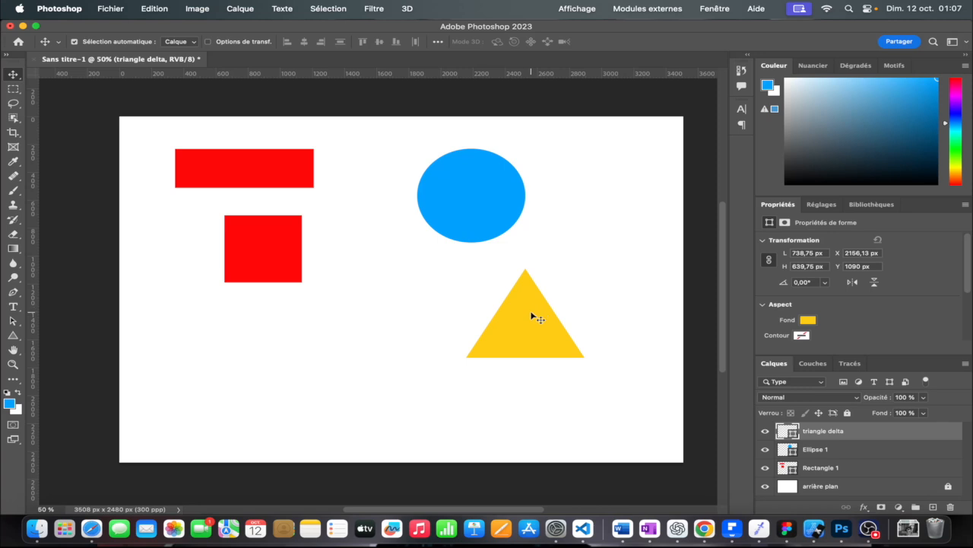
left_click(808, 320)
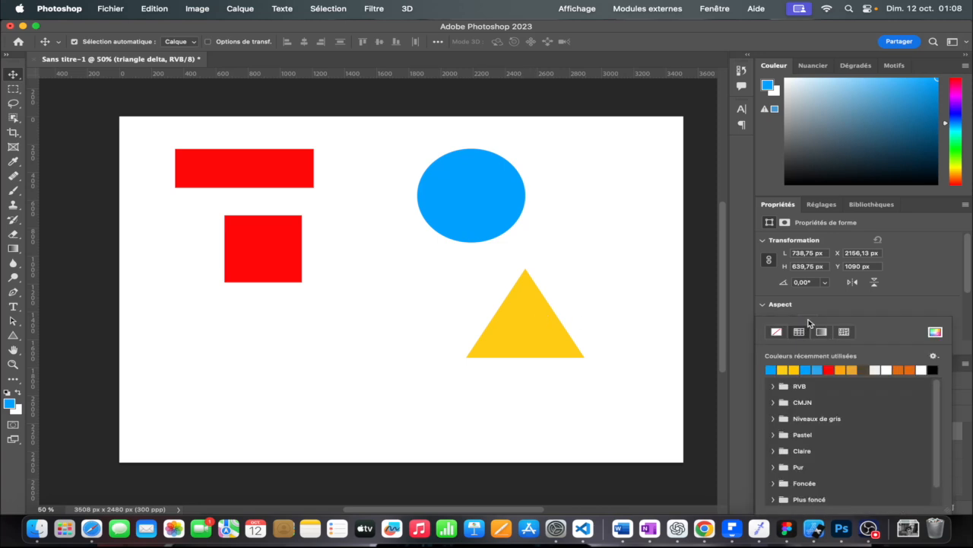
left_click(937, 332)
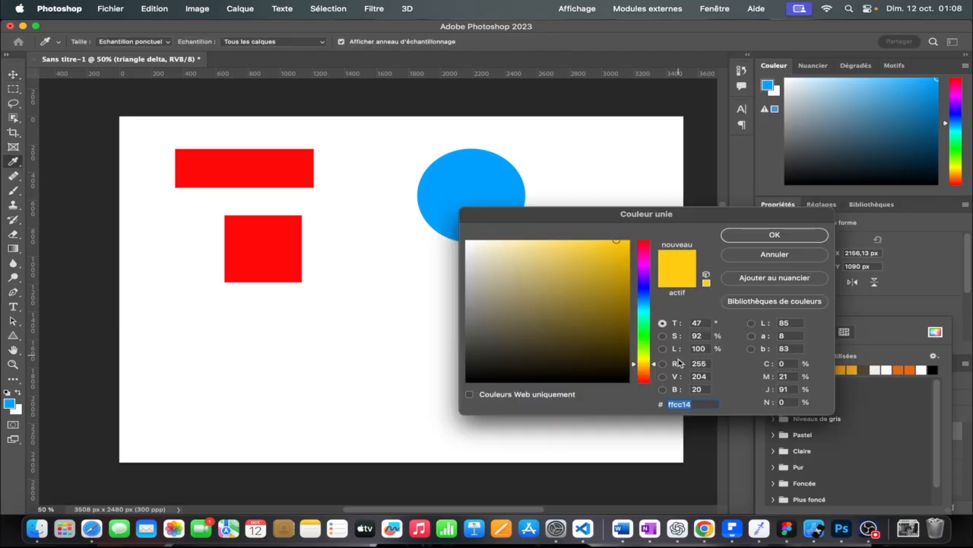
key("BackSpace")
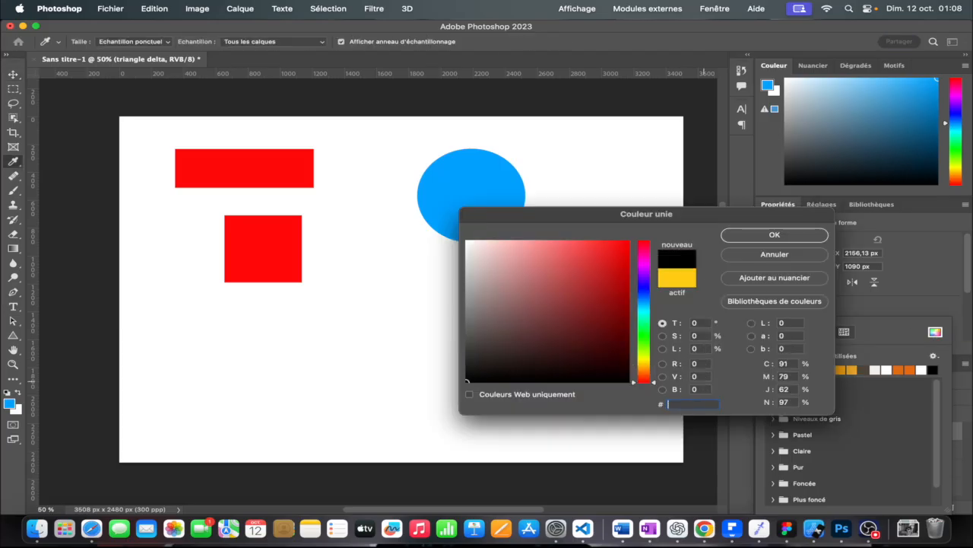
type("00a1ff")
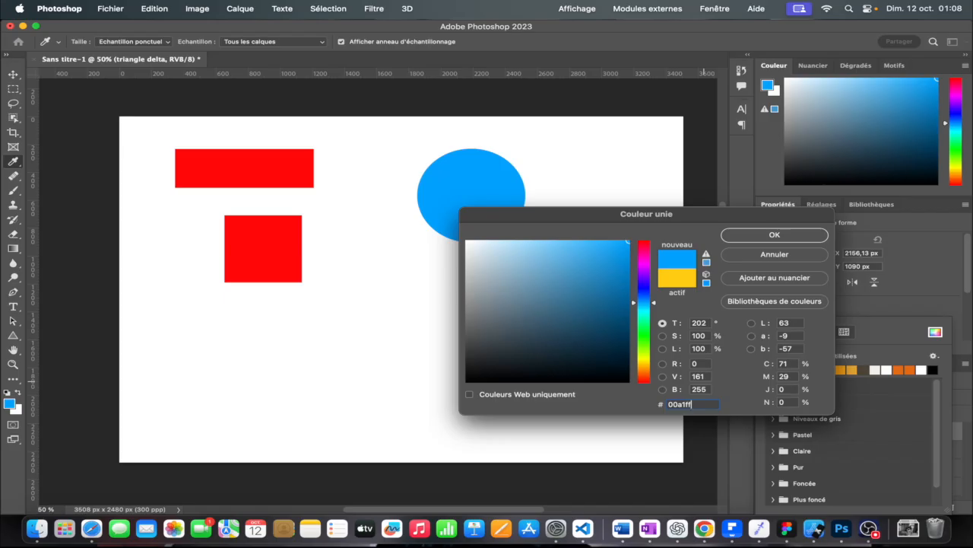
key("Return")
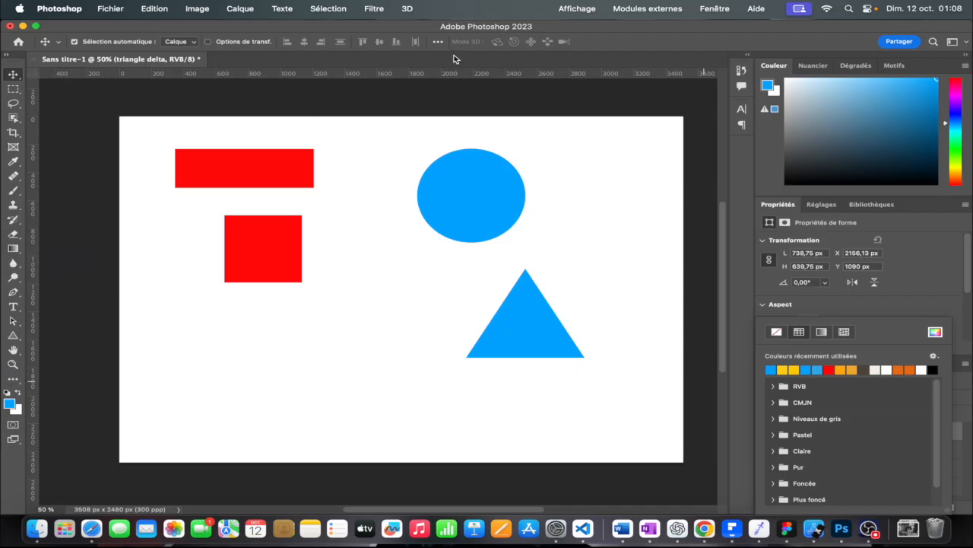
Step: Delete the triangle, circle and red rectangle layers, leaving only the background layer in the document
left_click_drag(209, 177, 190, 193)
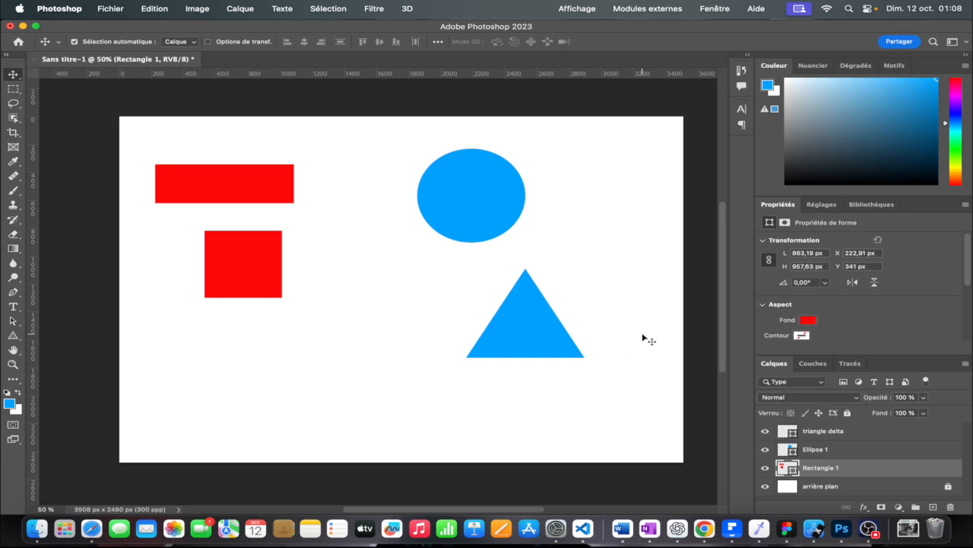
left_click(826, 435)
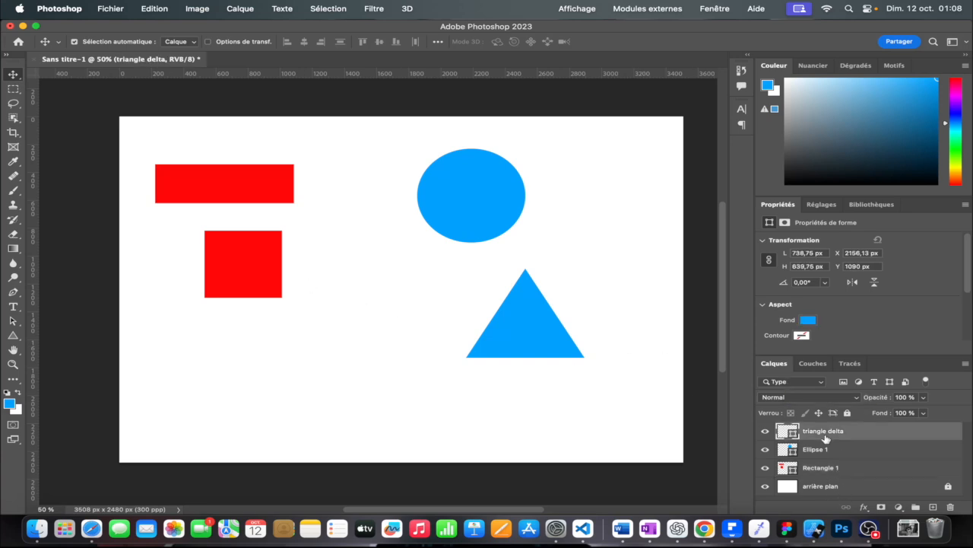
left_click(951, 507)
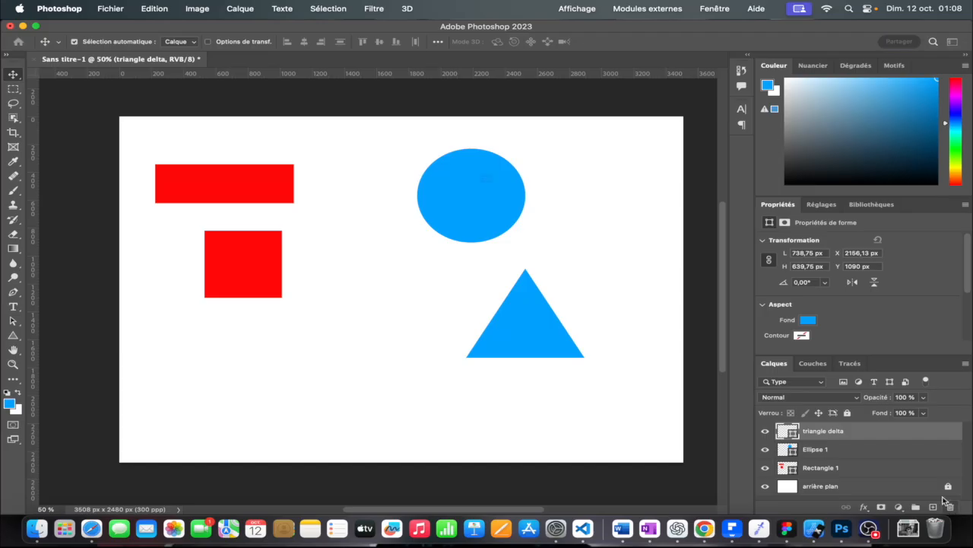
left_click(514, 194)
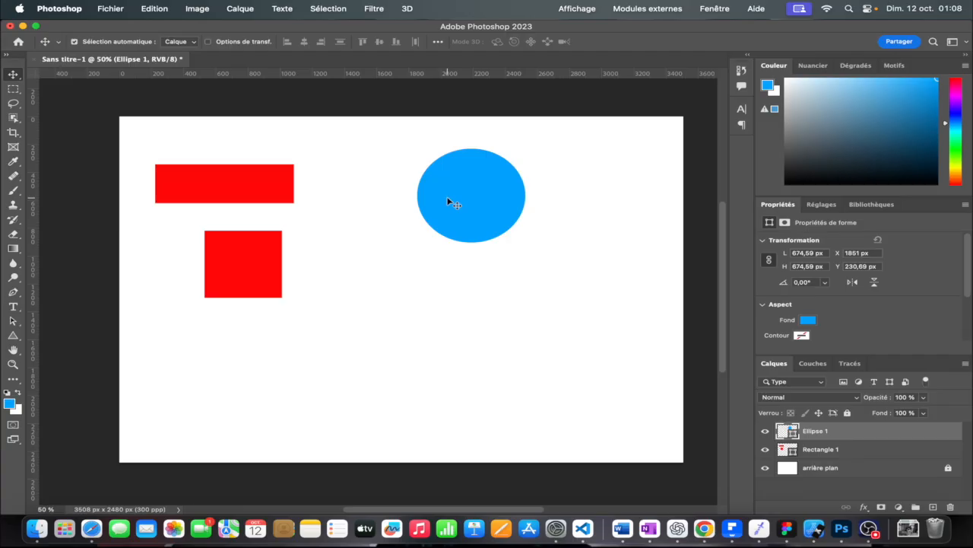
key("BackSpace")
key("BackSpace")
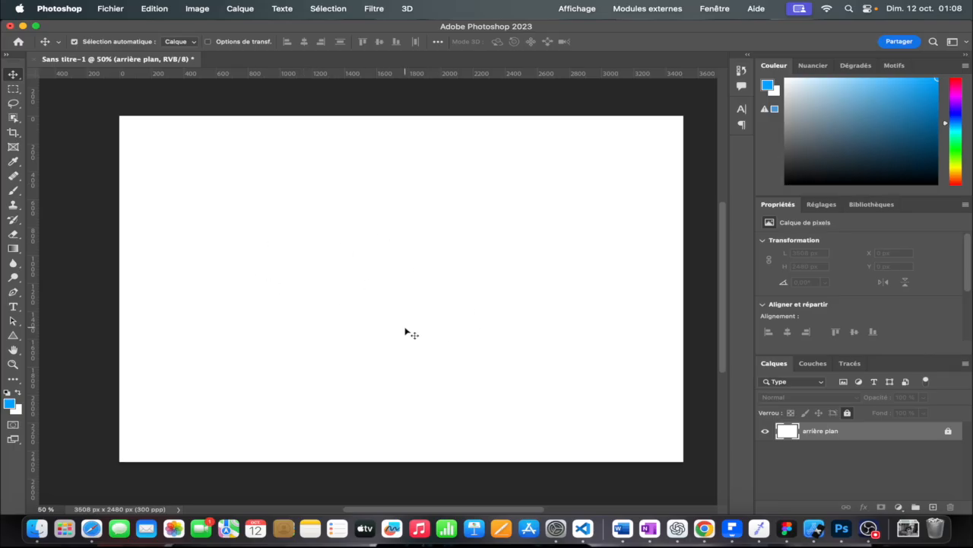
Step: Add a solid colour fill layer above the background in near-black, hex 141414
left_click(934, 505)
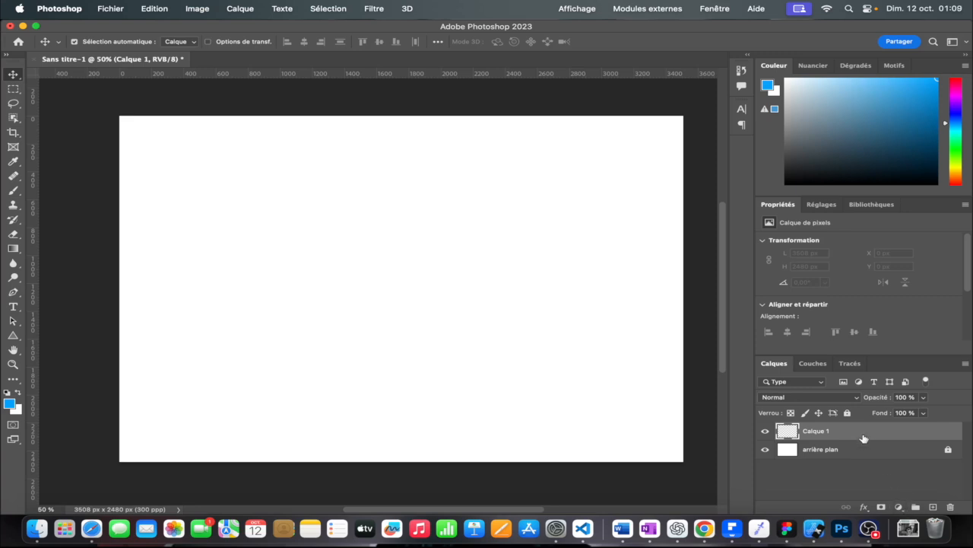
key("Delete")
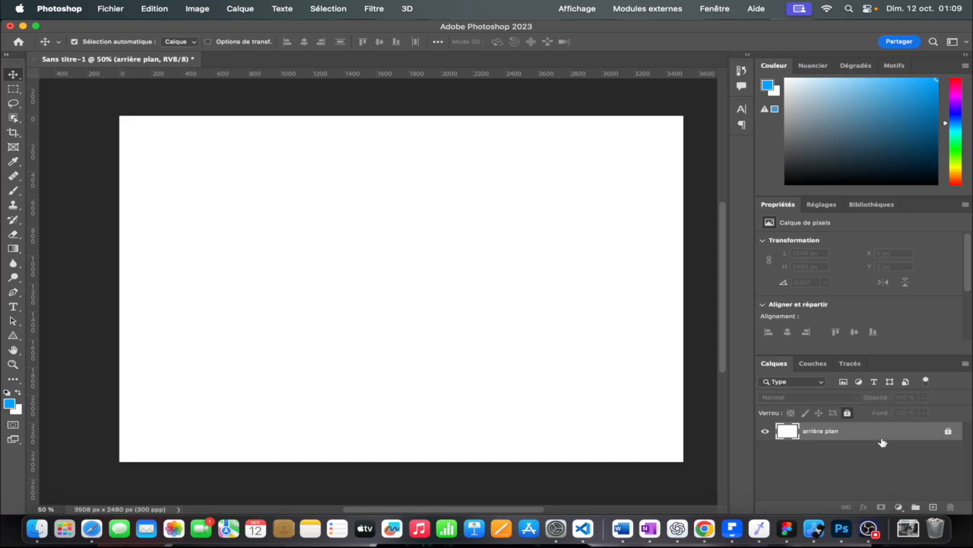
left_click(903, 510)
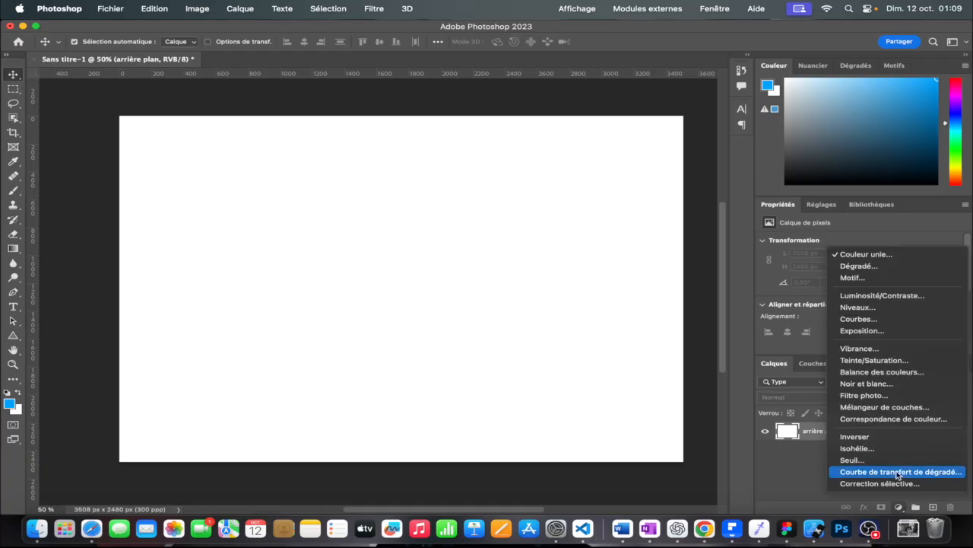
left_click(857, 256)
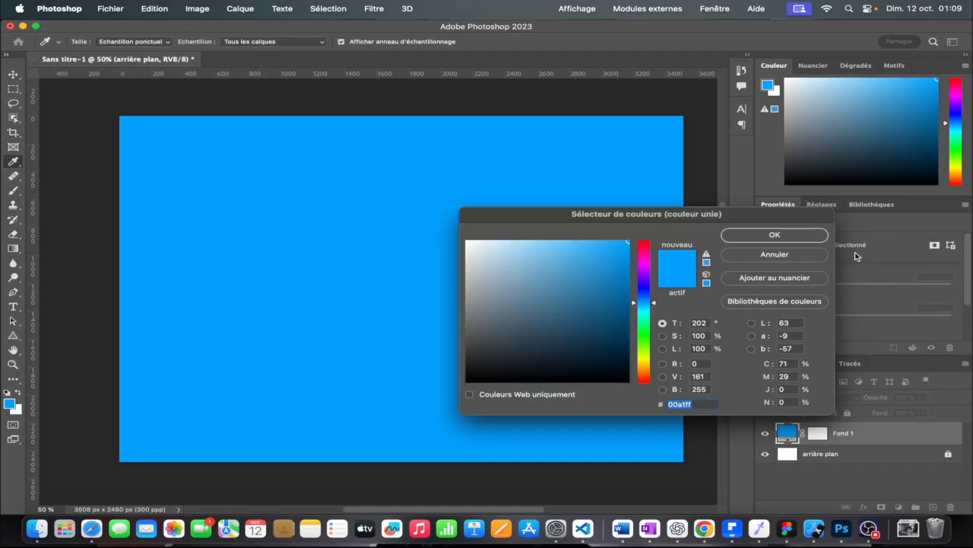
mouse_move(611, 255)
left_mouse_down()
mouse_move(437, 396)
mouse_move(439, 372)
left_mouse_up()
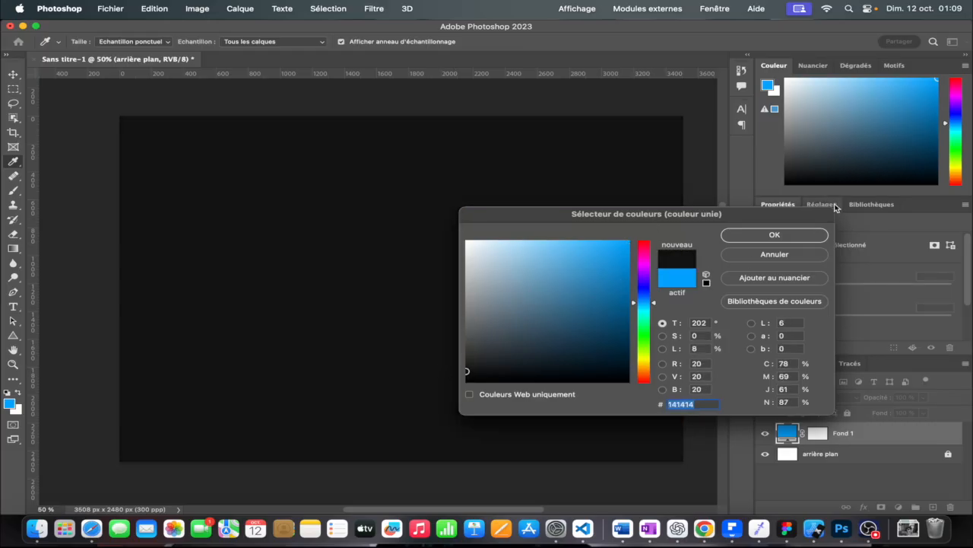
left_click(774, 235)
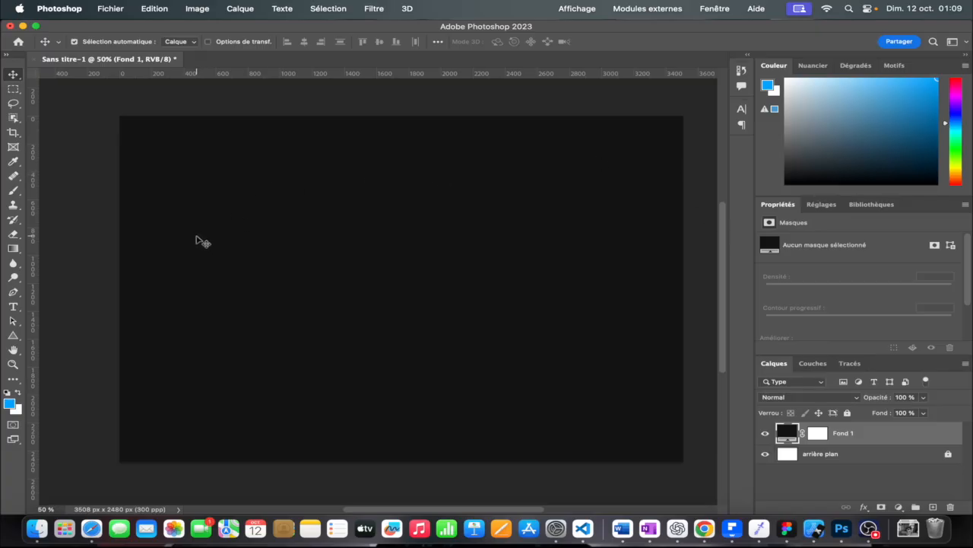
Step: Write "Formation photoshop" with the Horizontal Type tool in the upper-left area of the canvas, replacing the placeholder text
left_click(15, 311)
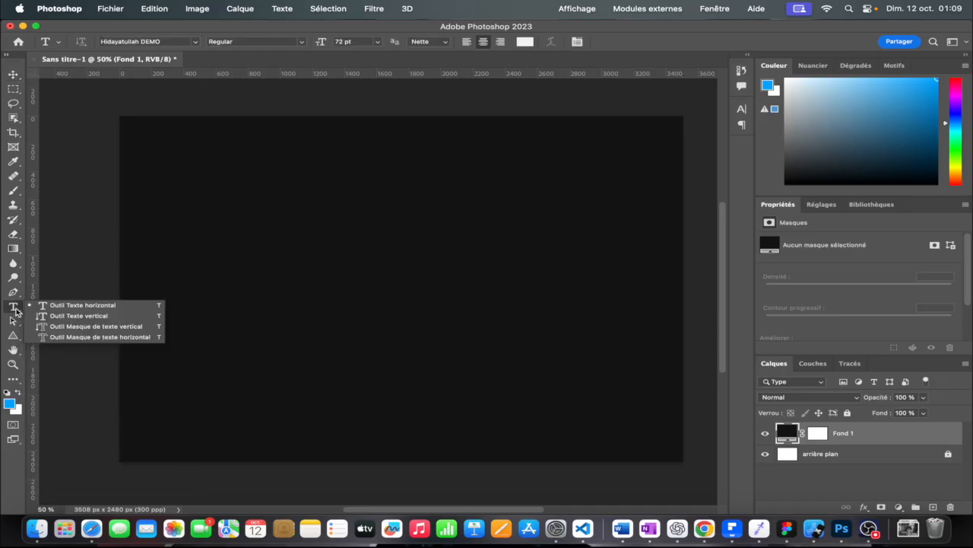
left_click(15, 311)
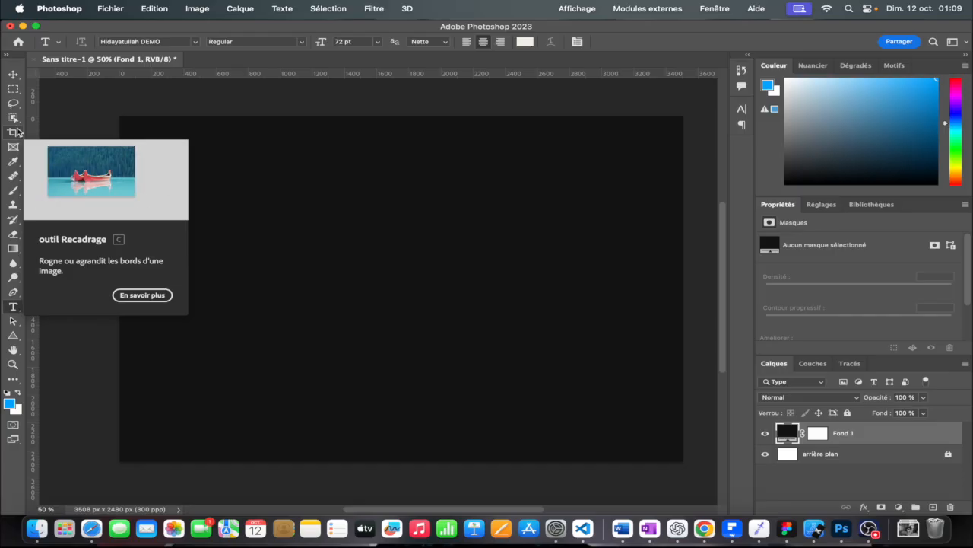
left_click(17, 307)
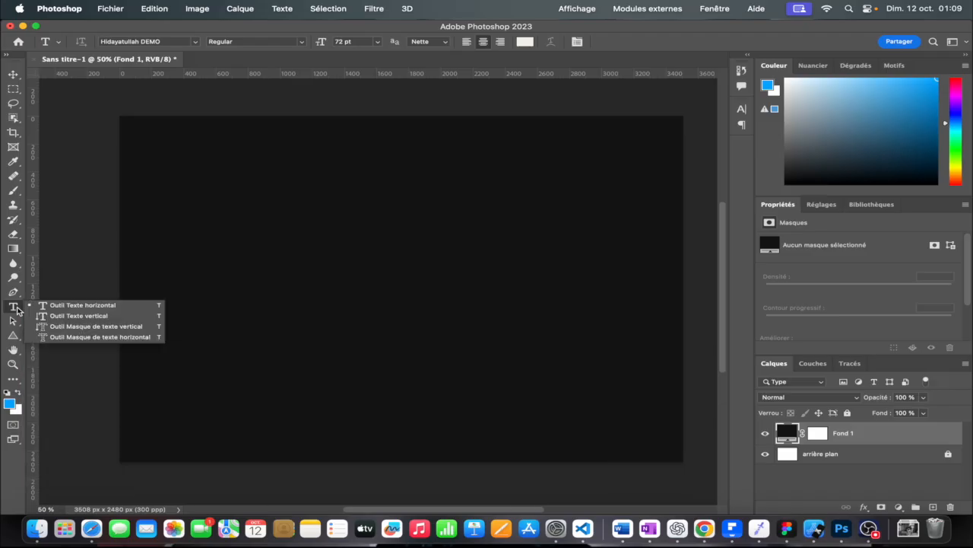
left_click(68, 306)
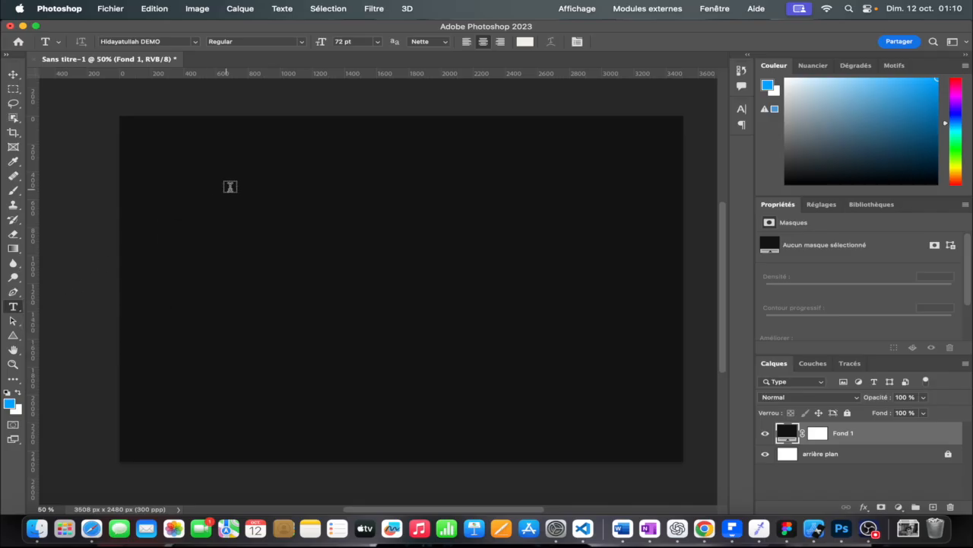
left_click(222, 219)
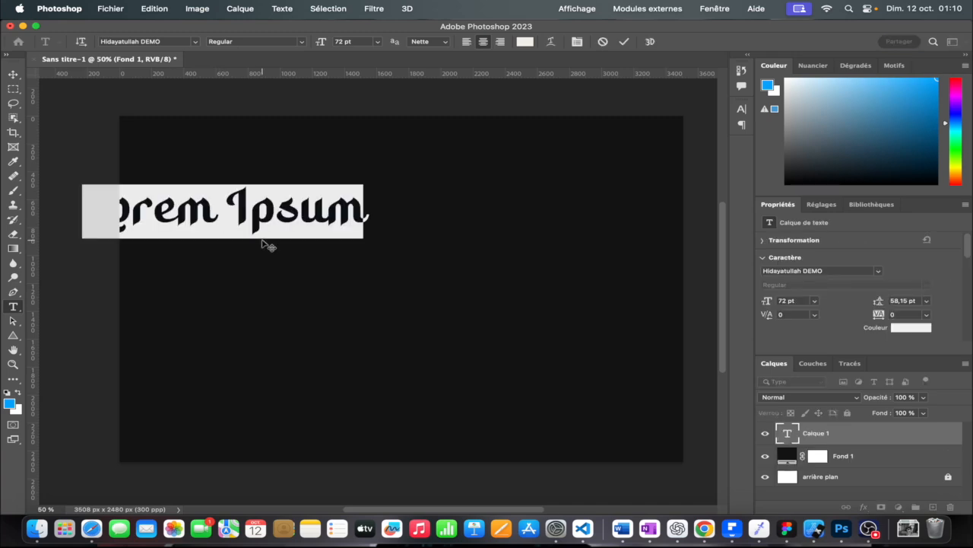
key("BackSpace")
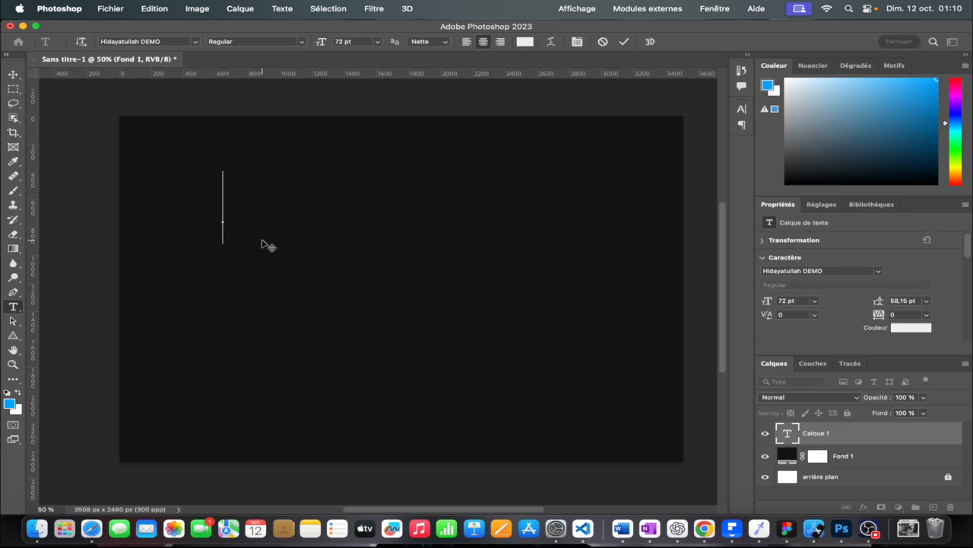
type("fom")
key("BackSpace")
type("rmati")
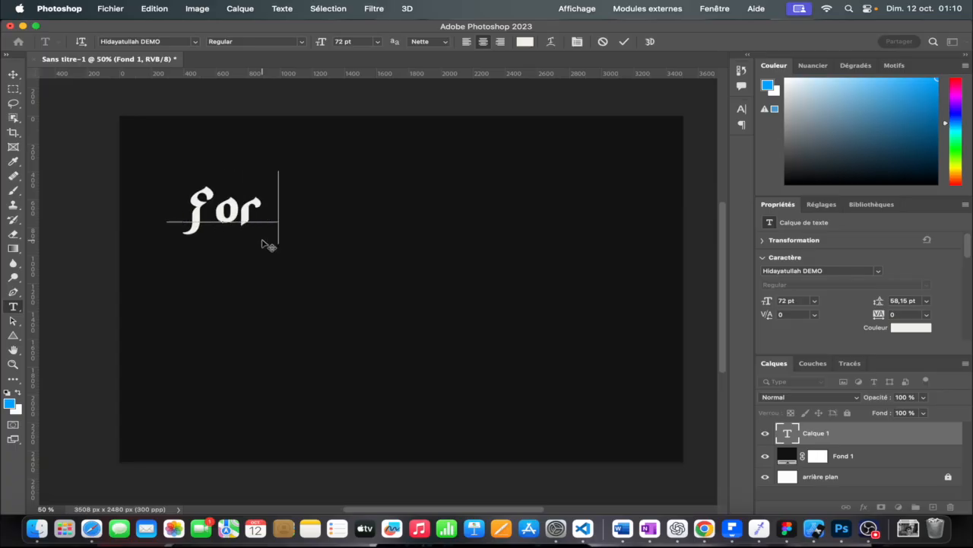
type("on photo")
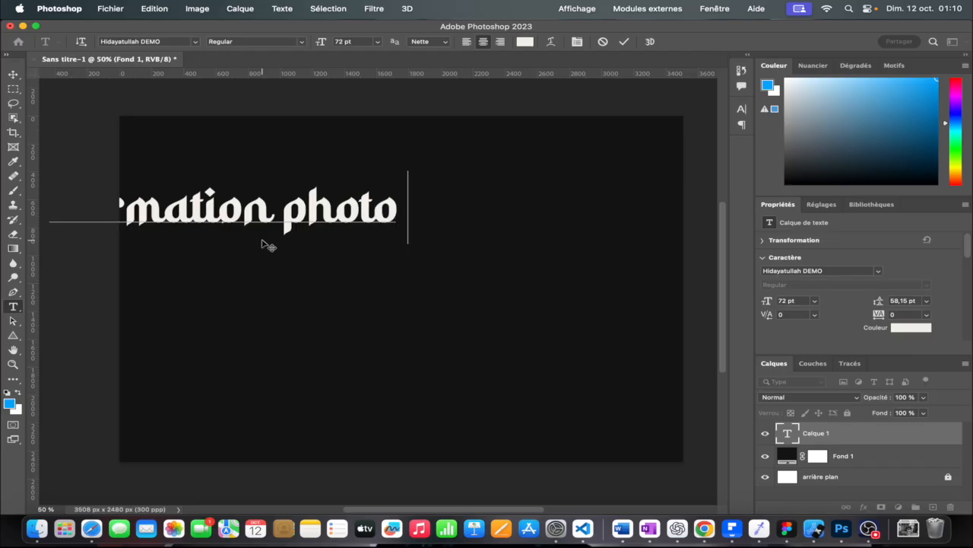
type("shop")
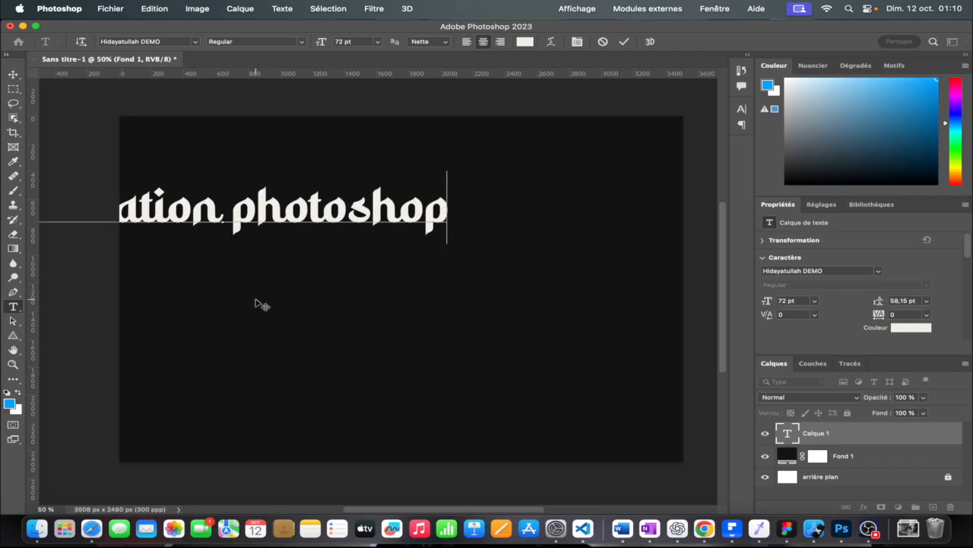
Step: Move the "Formation photoshop" text fully onto the canvas, across its upper part
left_click(15, 74)
left_click_drag(201, 212, 371, 236)
left_click_drag(365, 216, 357, 182)
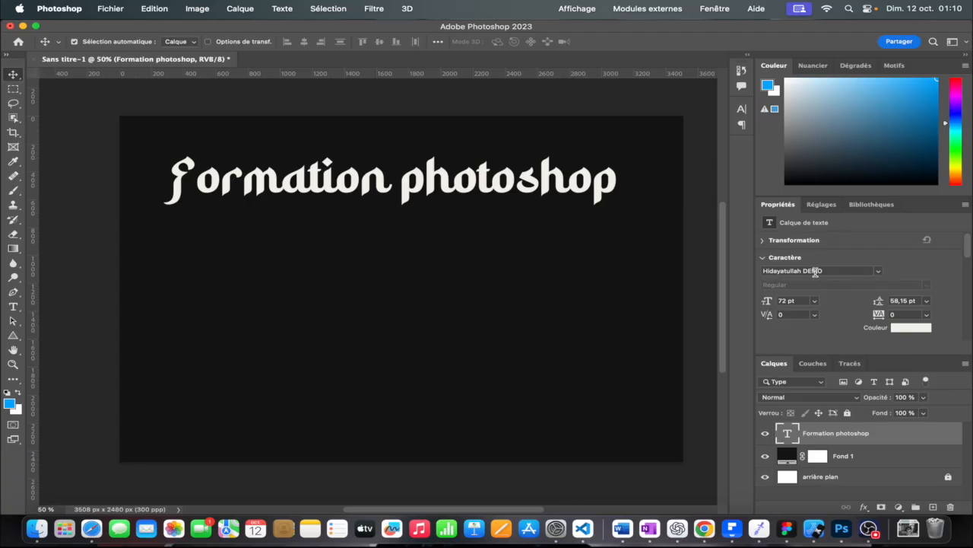
left_click(875, 272)
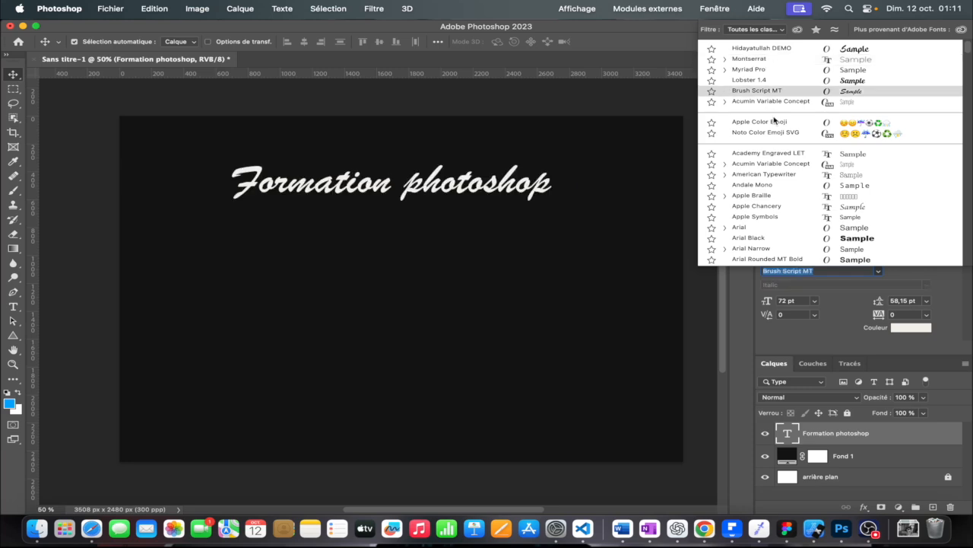
type("r")
scroll(769, 102, "down", 5)
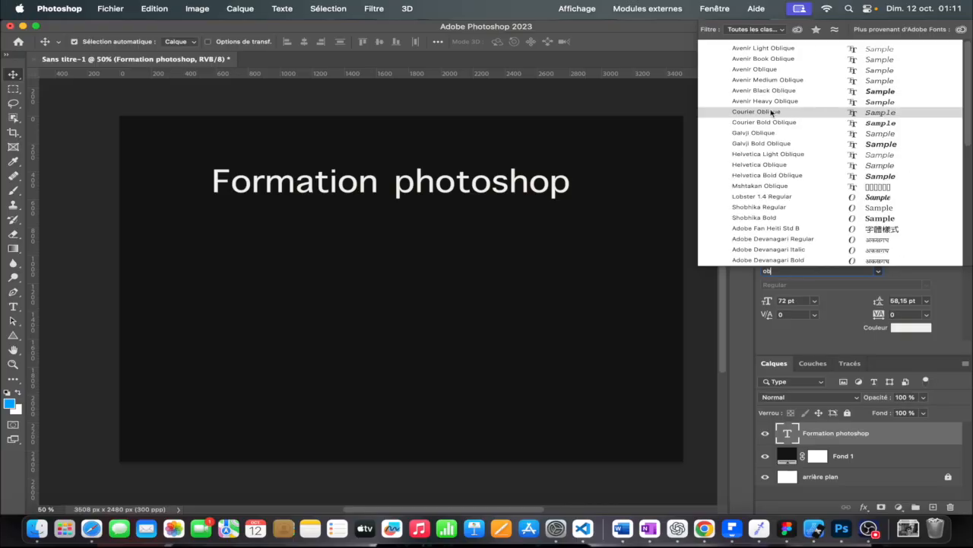
scroll(778, 152, "down", 10)
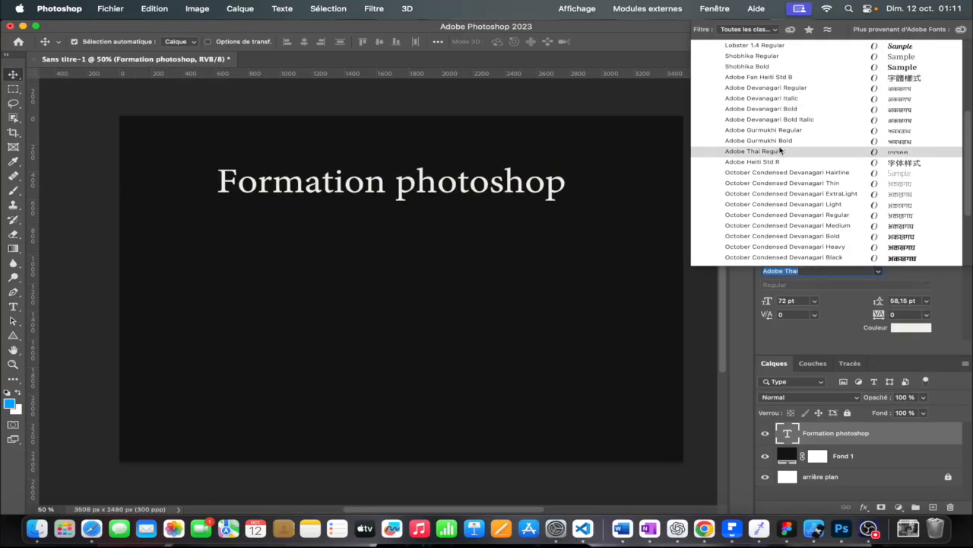
scroll(971, 188, "up", 10)
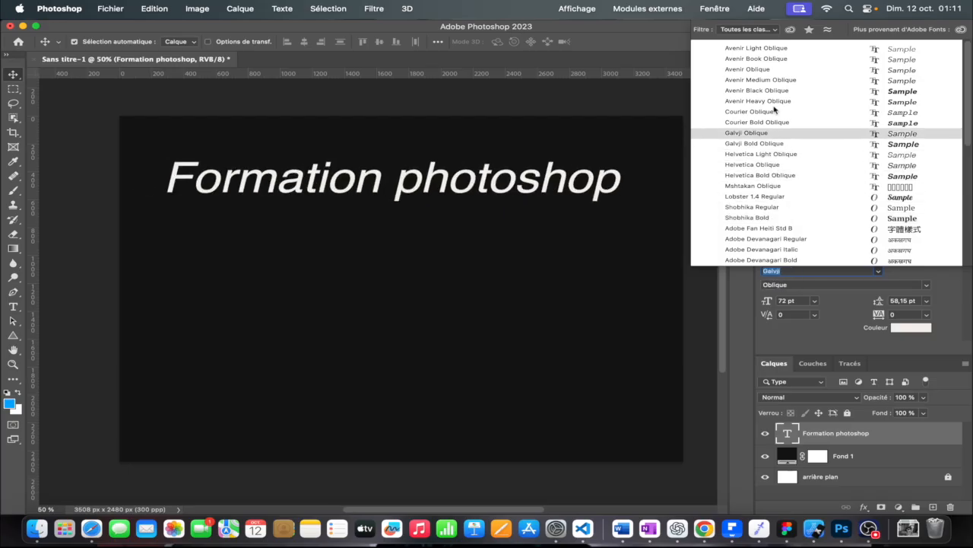
left_click(761, 218)
Step: Set the title text's font to Montserrat Bold
left_click(854, 270)
type("mo")
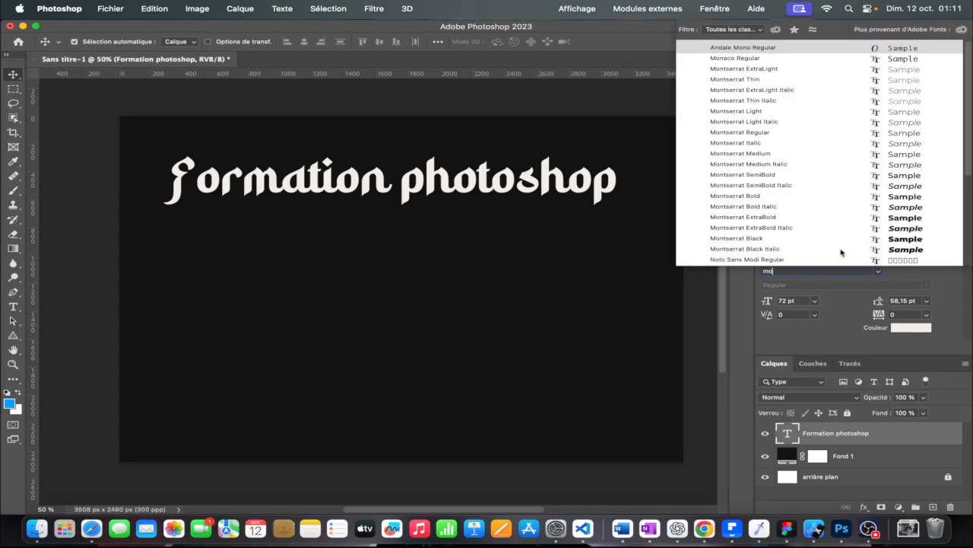
left_click(782, 197)
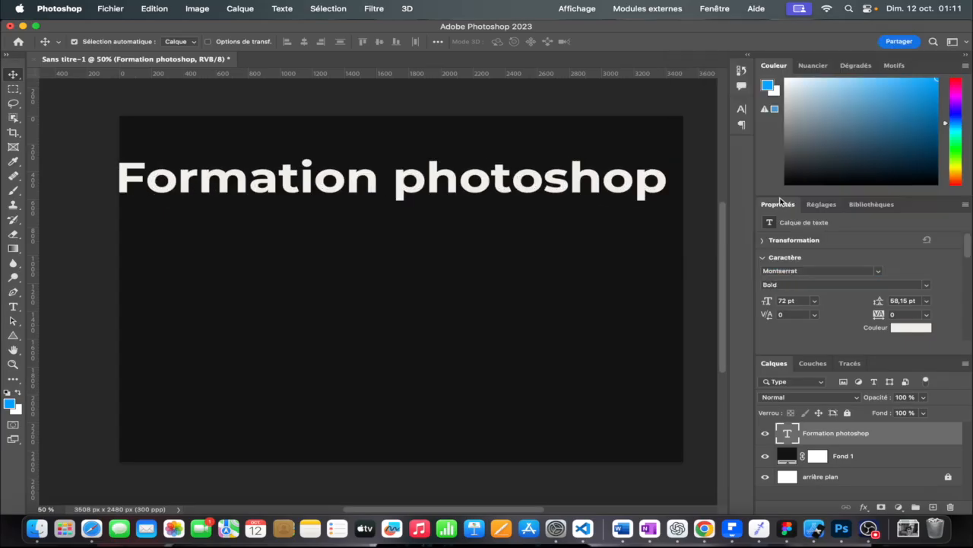
left_click(926, 286)
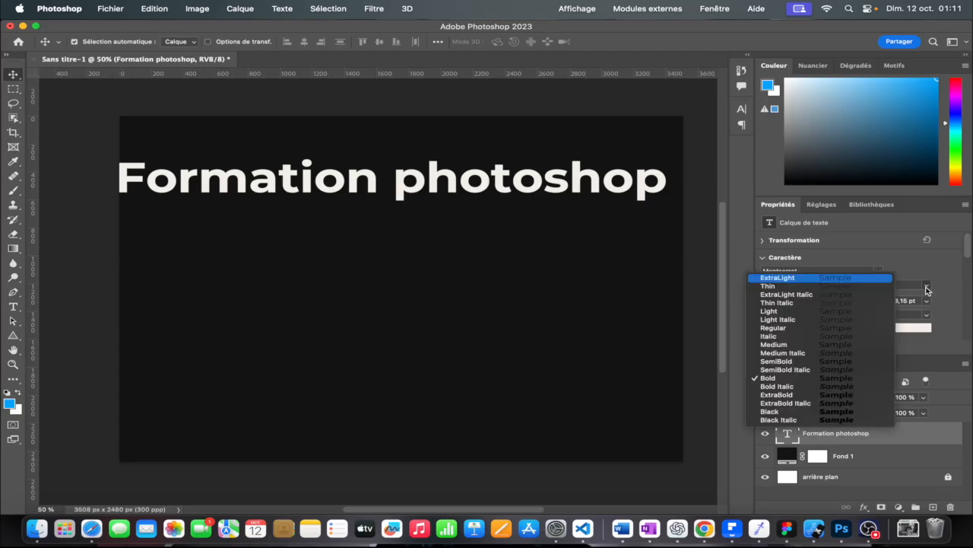
left_click(939, 272)
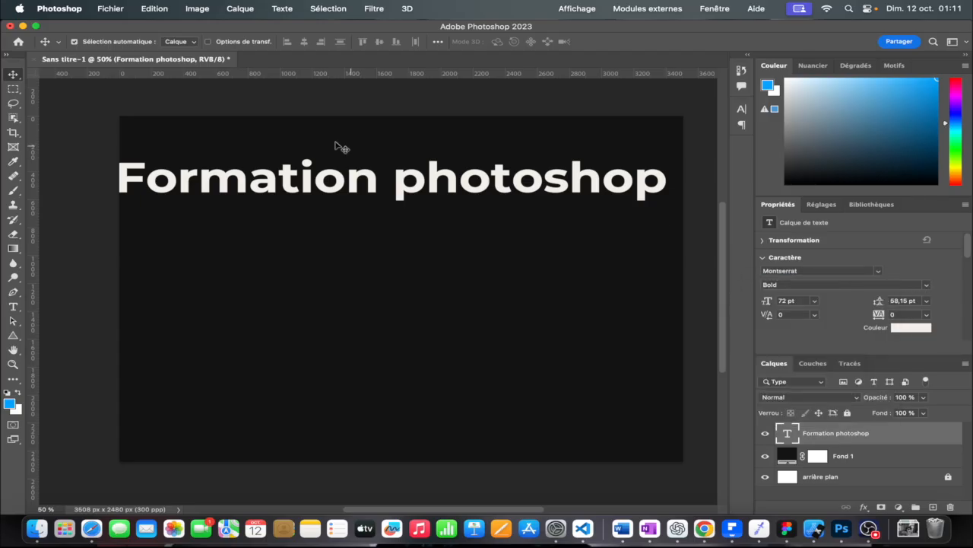
Step: Scale the title text proportionally to about 81.5 % and centre it near the canvas's upper edge, at about X 1754, Y 265 px
left_click_drag(216, 186, 227, 185)
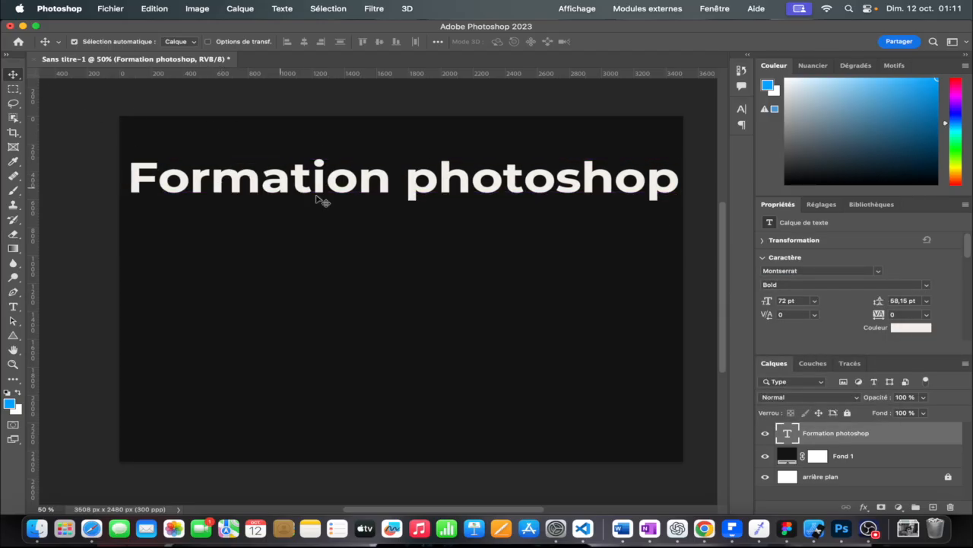
left_click(815, 302)
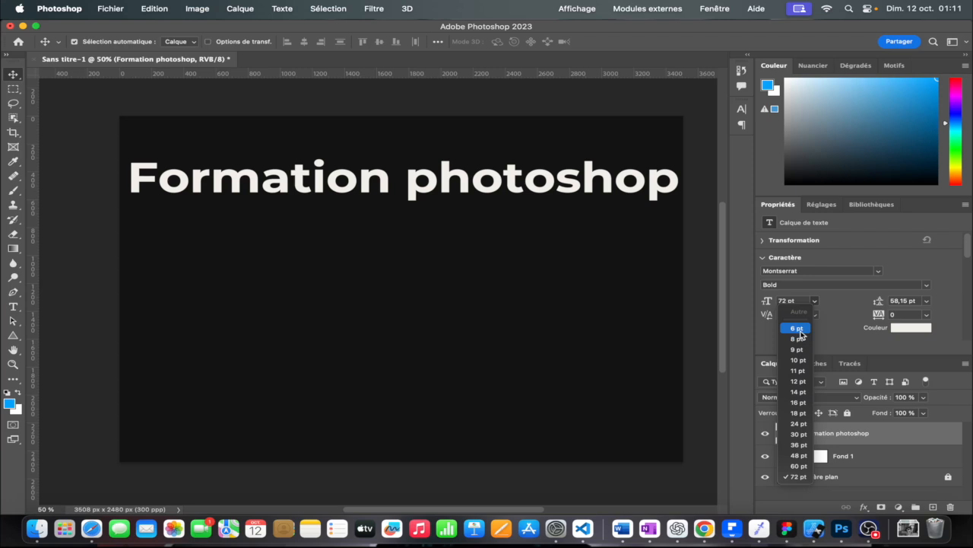
left_click(107, 172)
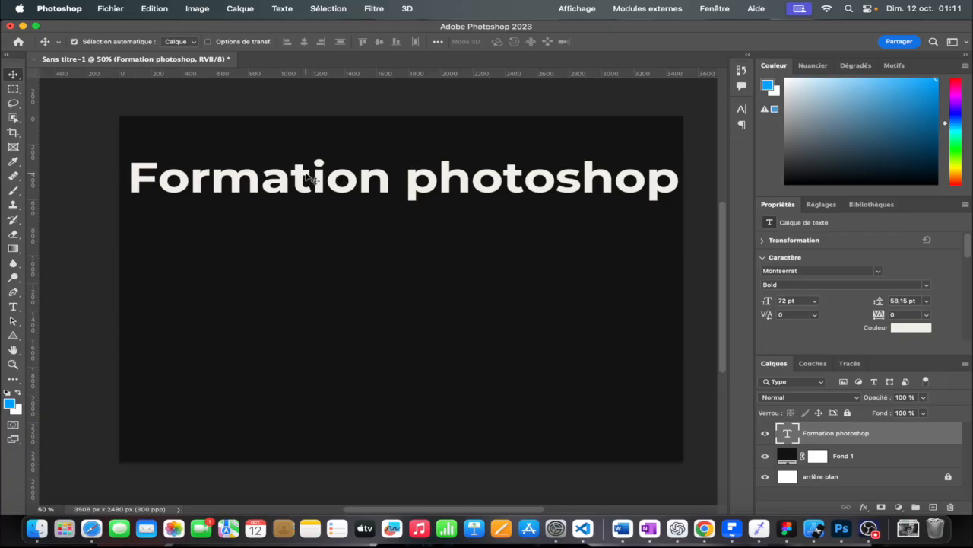
key("super+t")
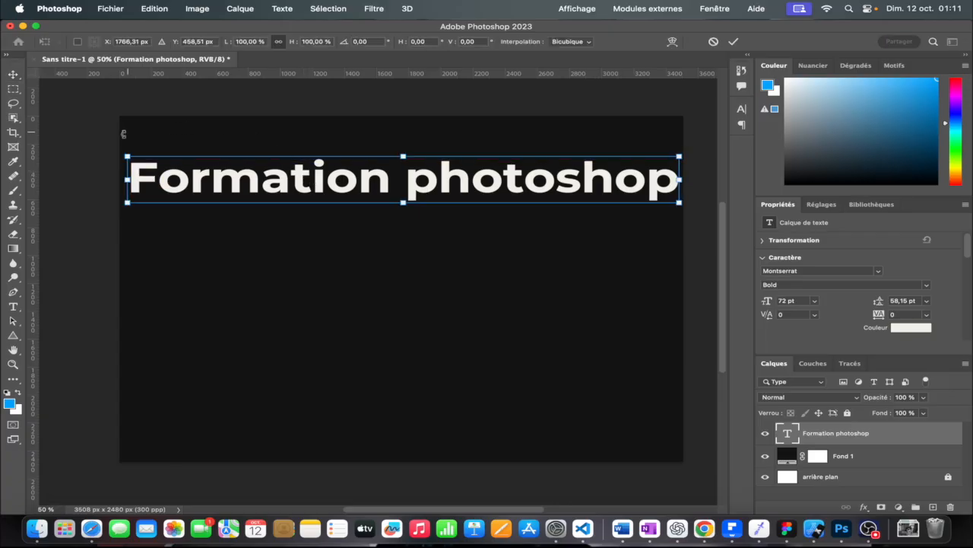
left_click_drag(127, 156, 232, 120)
left_click_drag(367, 195, 312, 164)
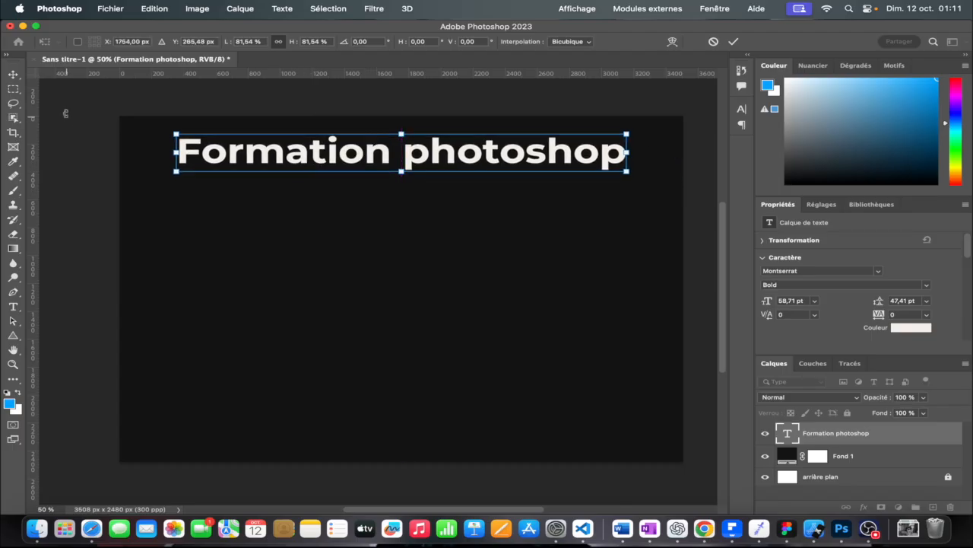
left_click(735, 43)
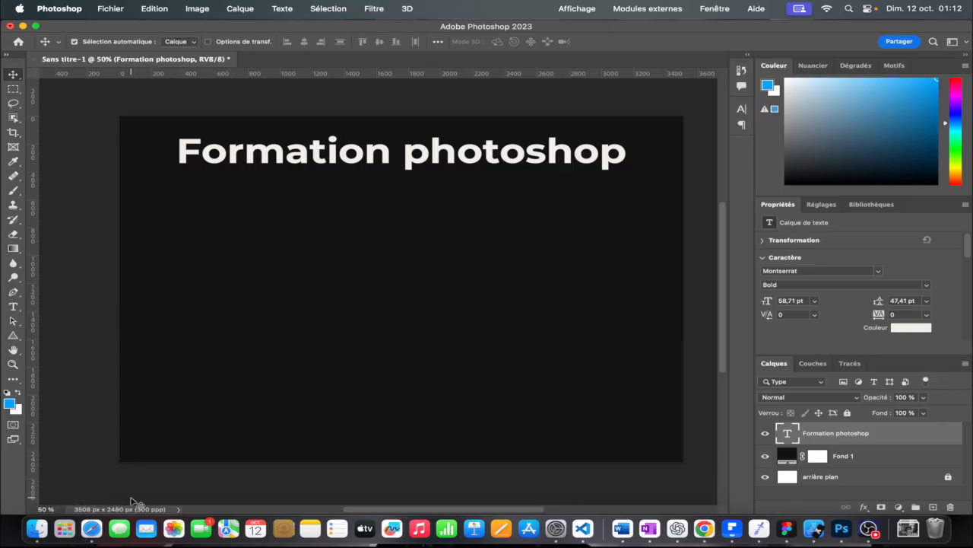
Step: Switch to Chrome and search Google Images for "senegal"
left_click(699, 525)
double_click(393, 115)
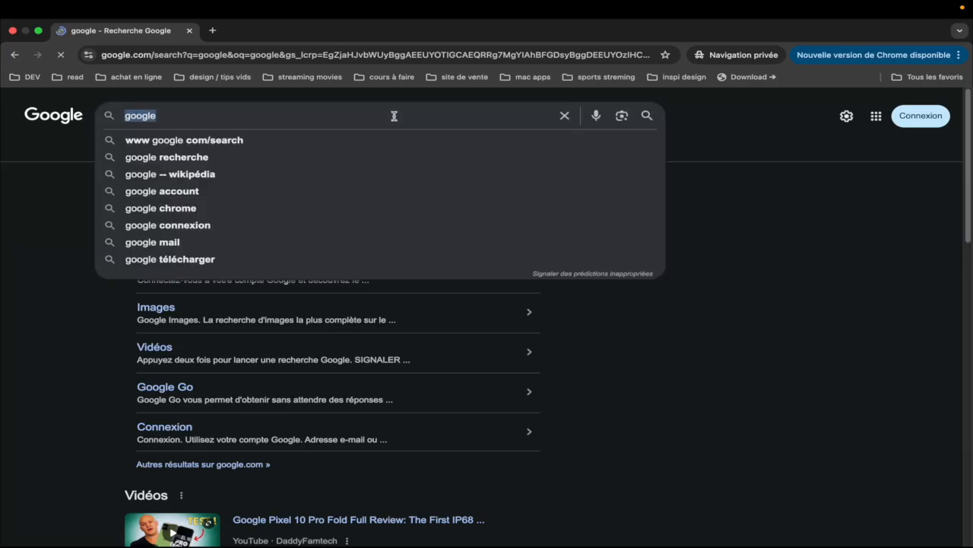
key("BackSpace")
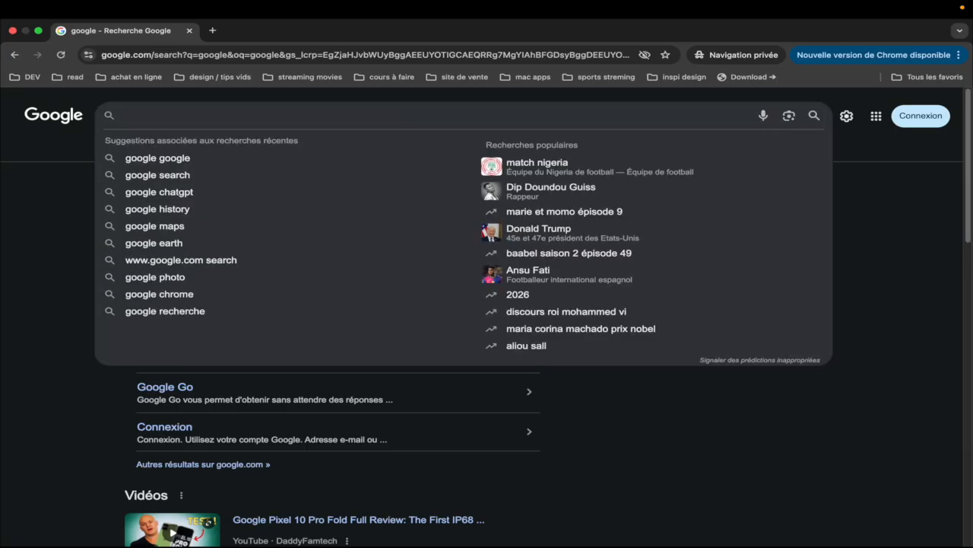
type("senegal")
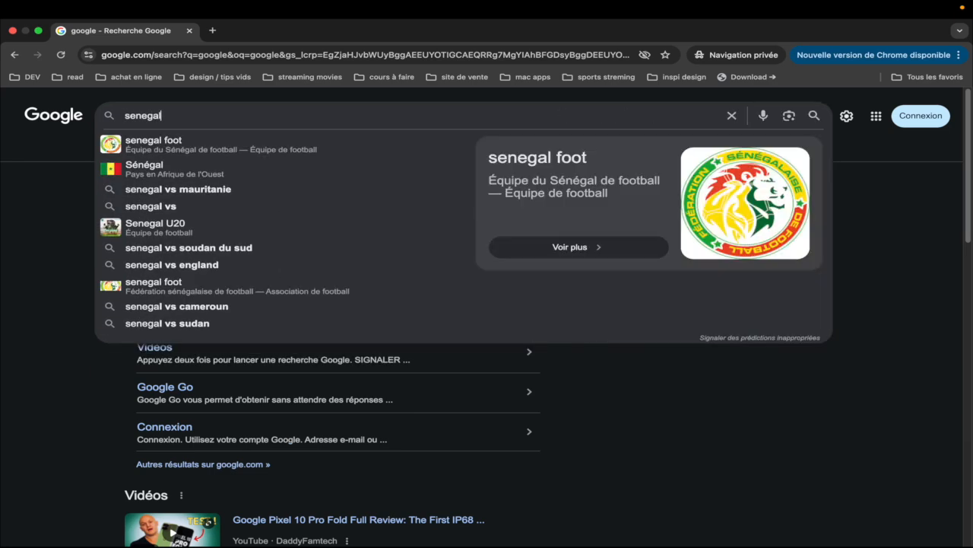
key("Return")
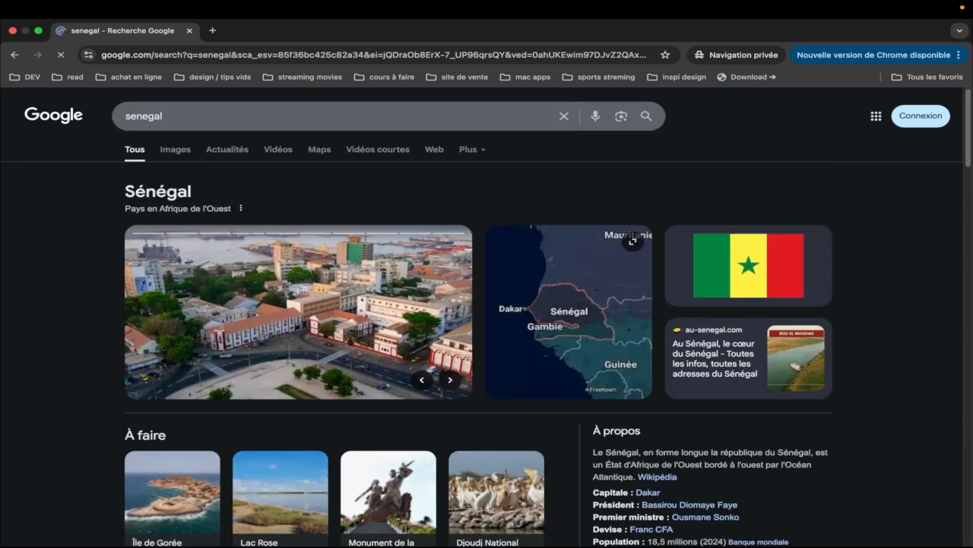
left_click(181, 149)
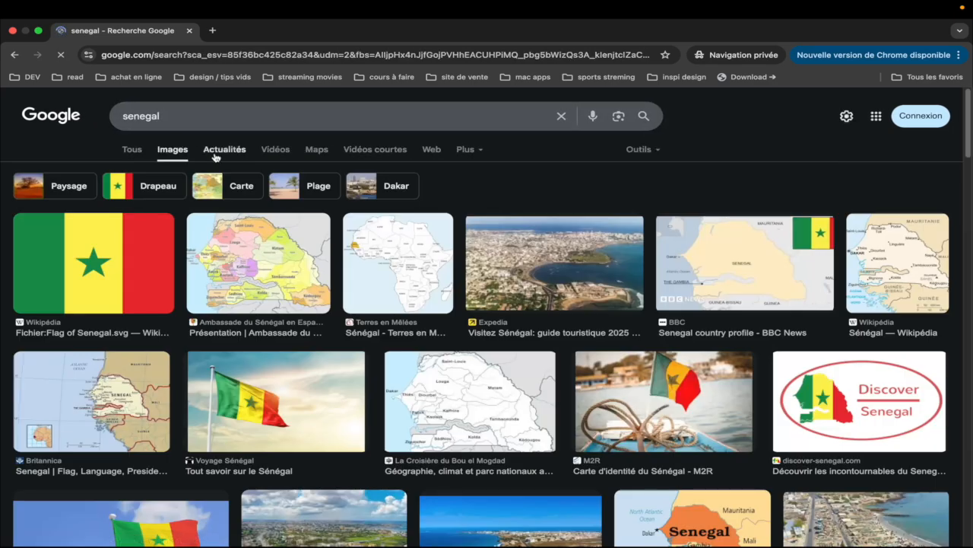
Step: Find the beach photo with painted fishing boats titled "Bienvenue au Sénégal !" in the image results and open its preview
scroll(270, 194, "down", 5)
scroll(270, 194, "down", 3)
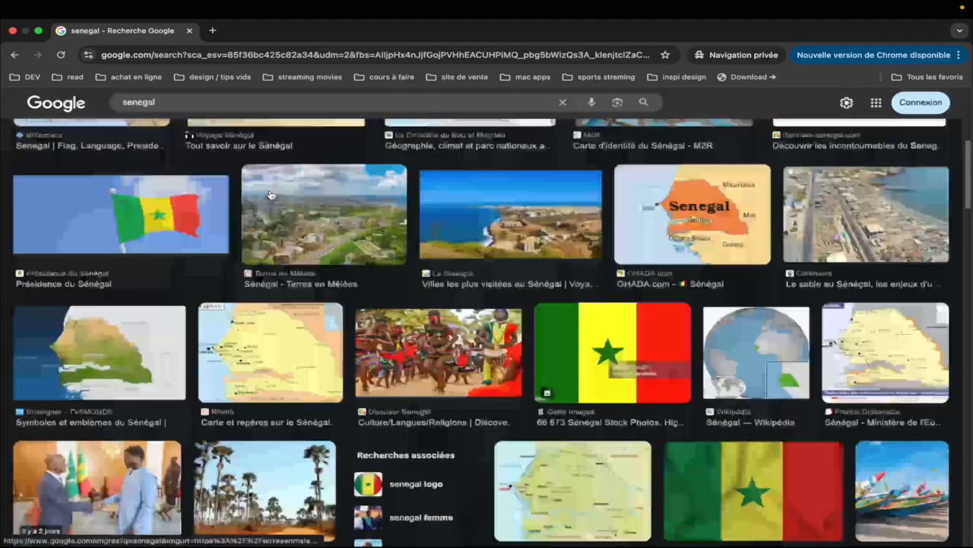
scroll(270, 194, "down", 5)
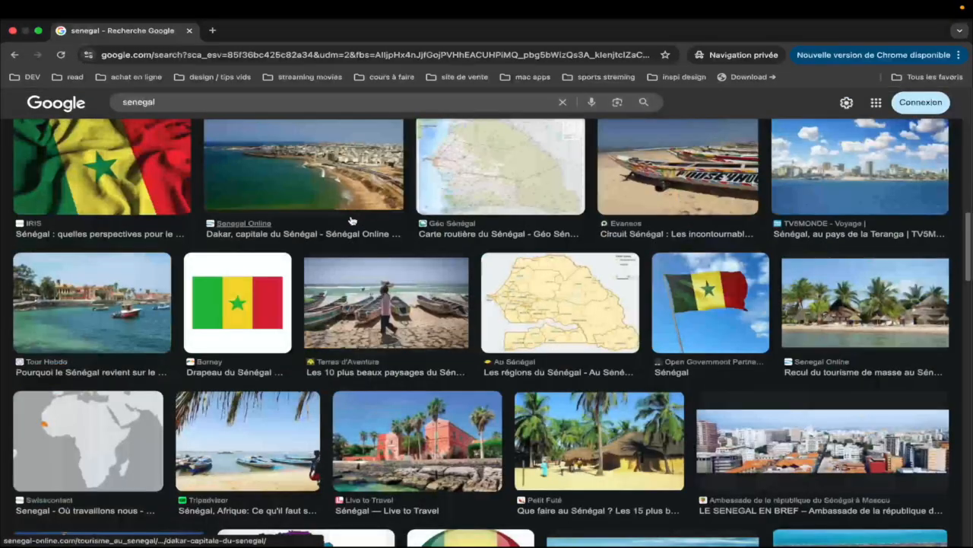
scroll(361, 219, "down", 2)
scroll(361, 216, "down", 4)
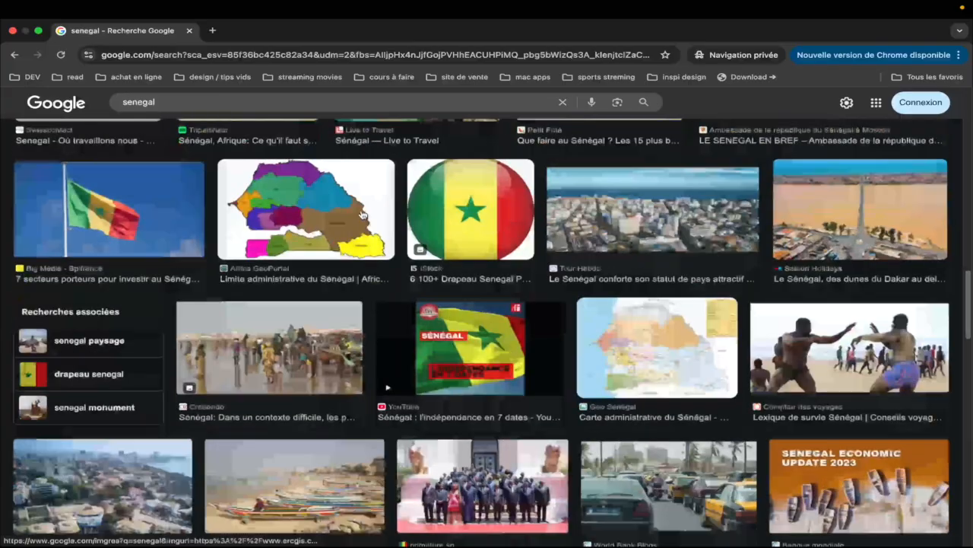
scroll(362, 213, "down", 2)
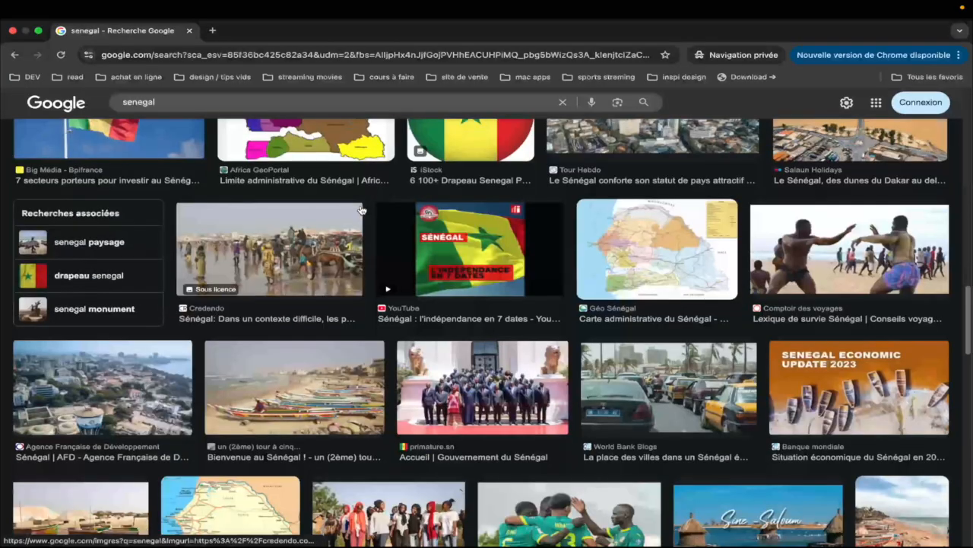
left_click(305, 379)
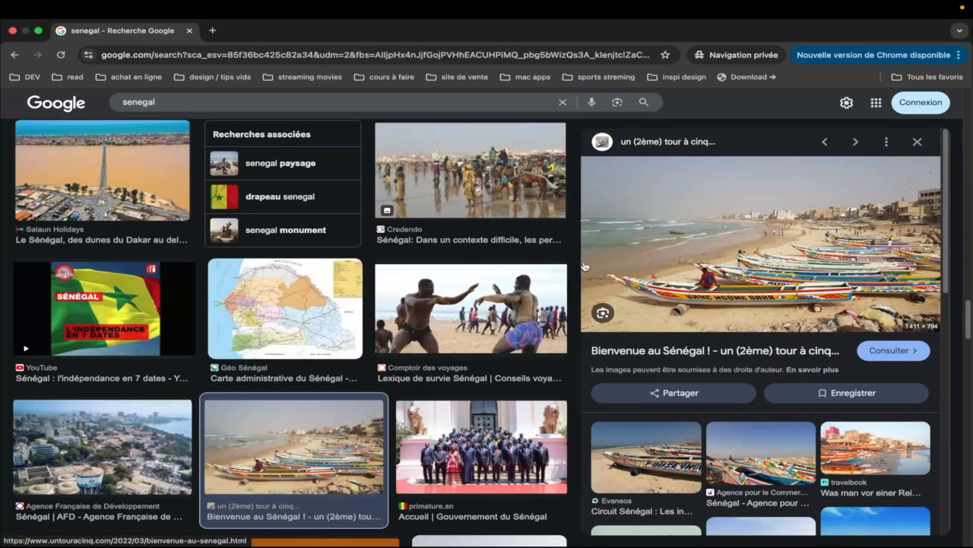
Step: Save the previewed fishing boat photo in the Téléchargements folder under the name "test"
right_click(692, 230)
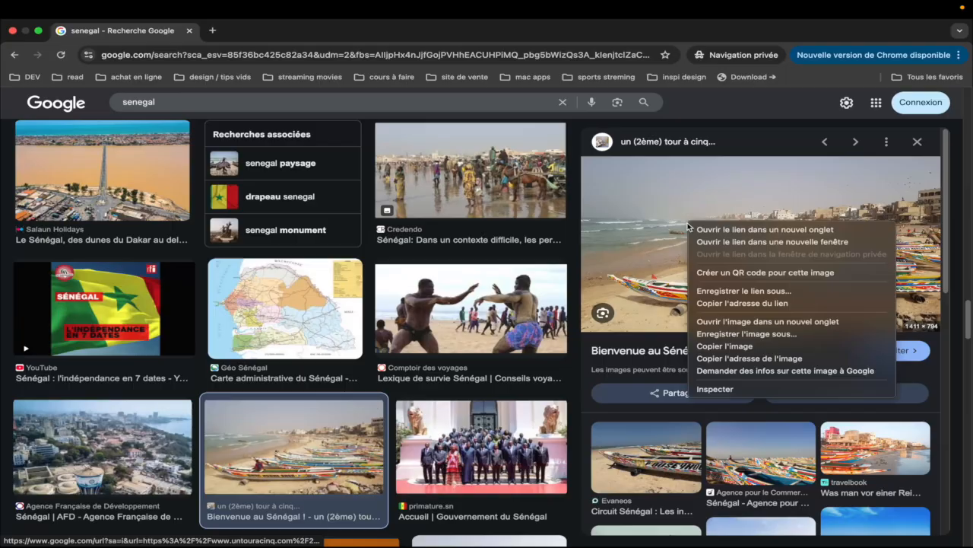
left_click(745, 334)
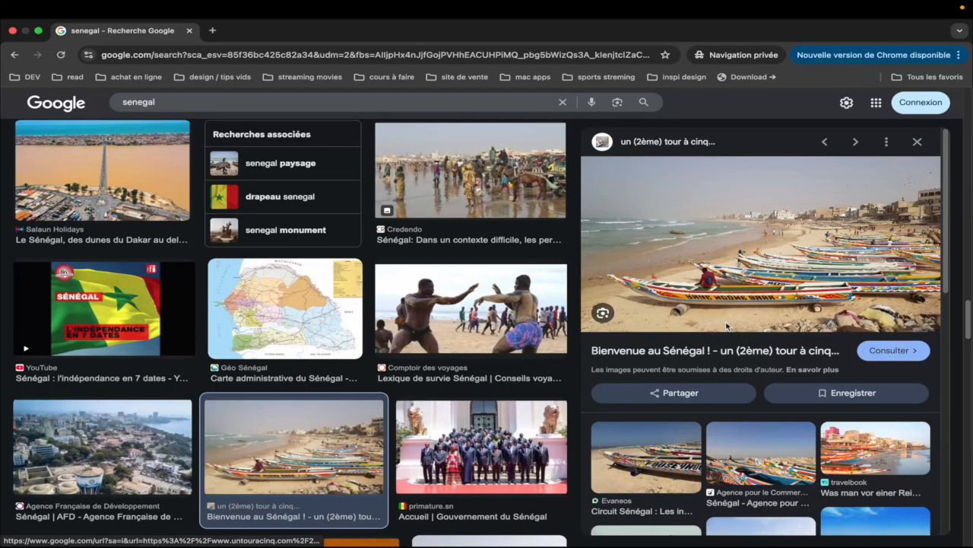
key("BackSpace")
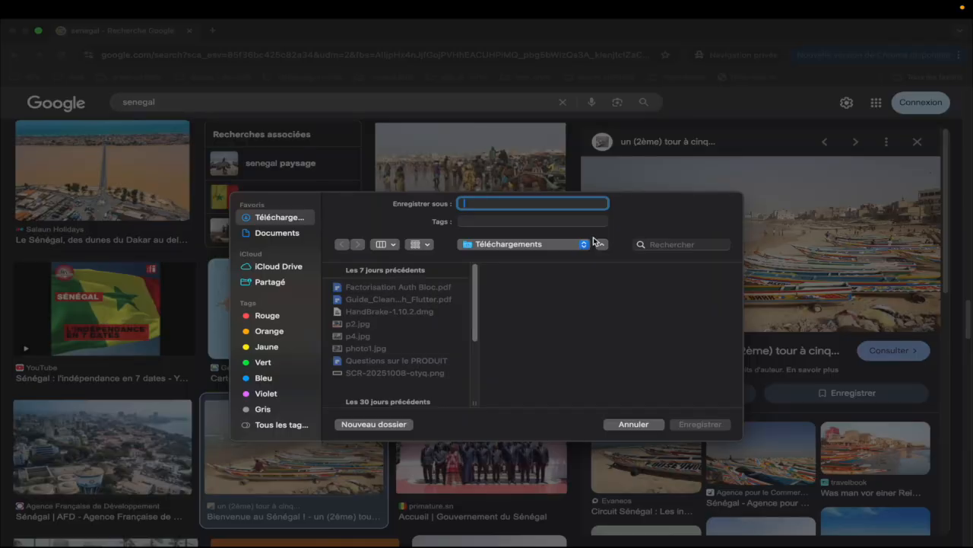
type("test")
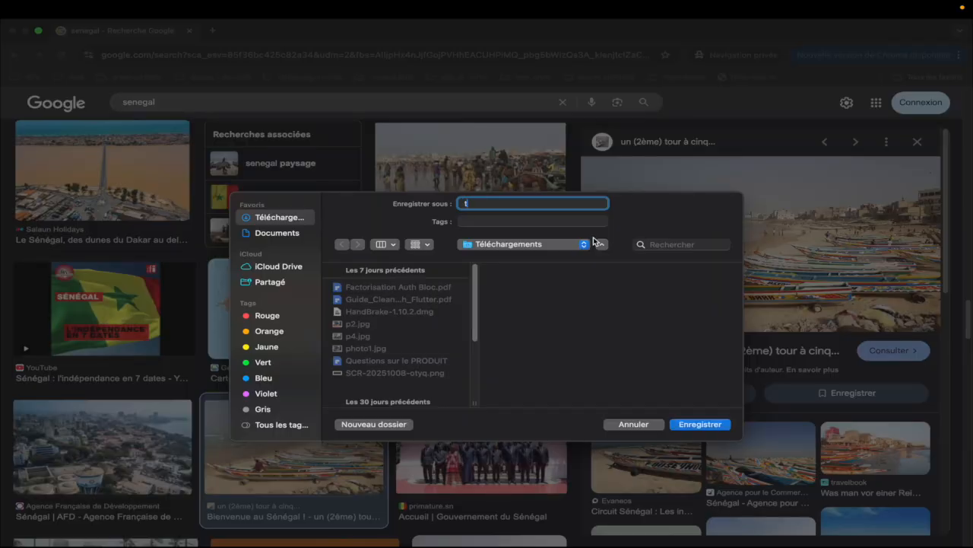
left_click(700, 424)
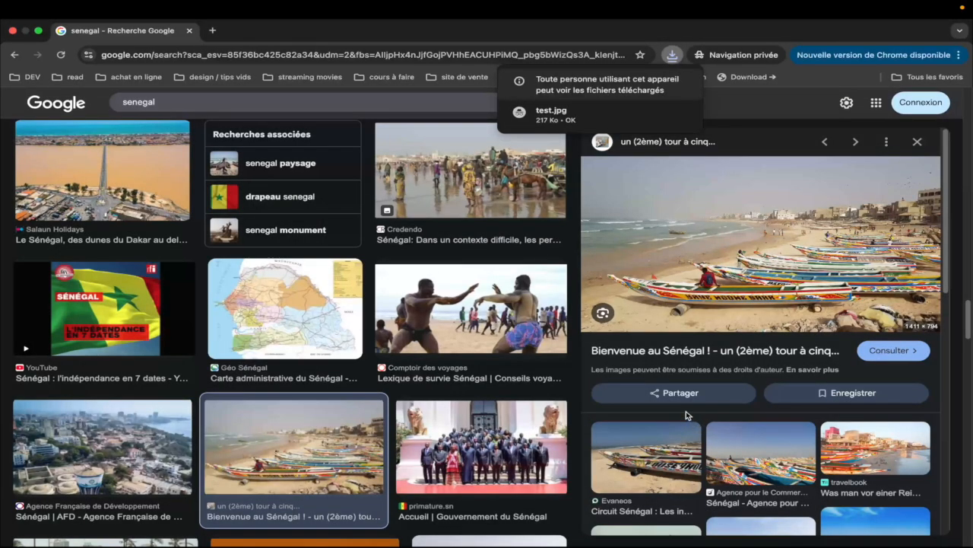
Step: Switch back to Photoshop and place test.jpg from the Téléchargements folder as a linked file in the document
key("ctrl+Up")
left_click(423, 235)
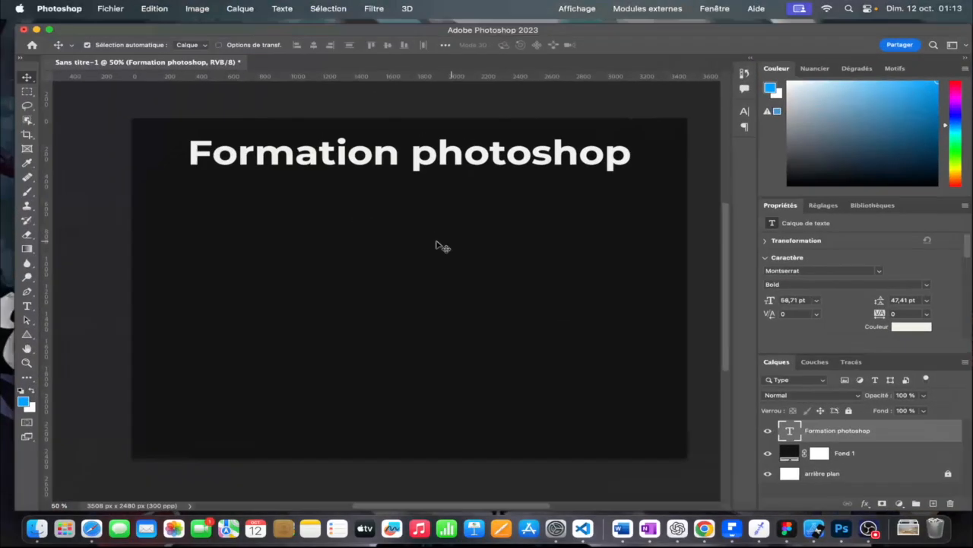
left_click(115, 10)
mouse_move(164, 190)
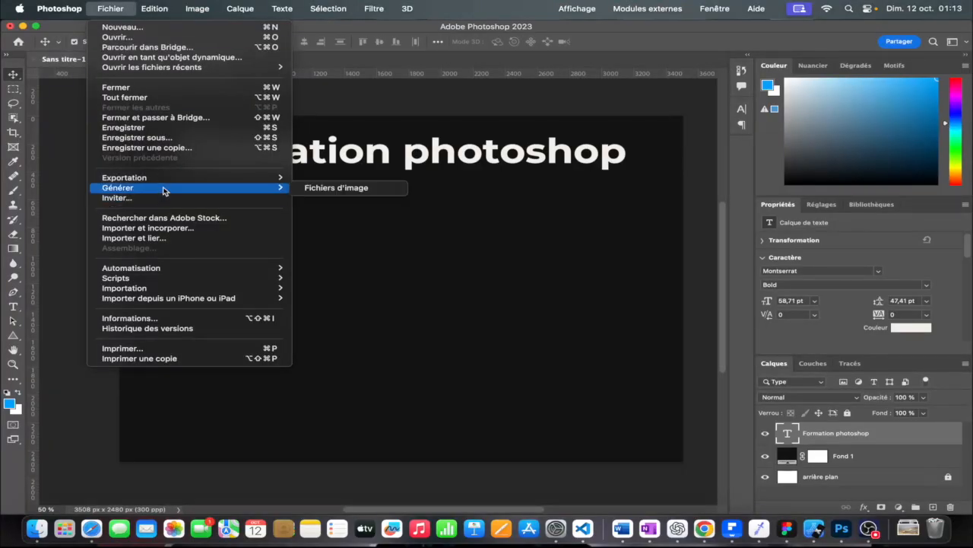
left_click(156, 240)
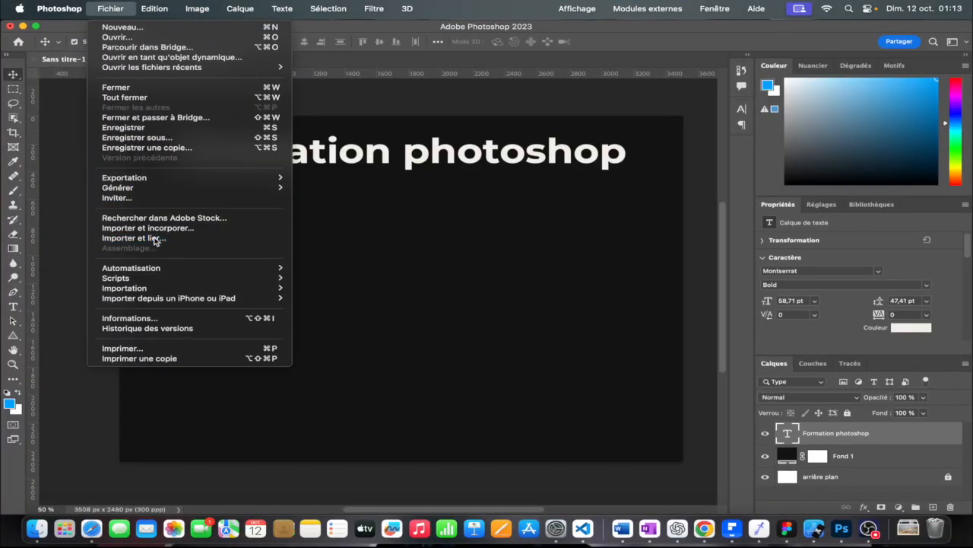
left_click(373, 144)
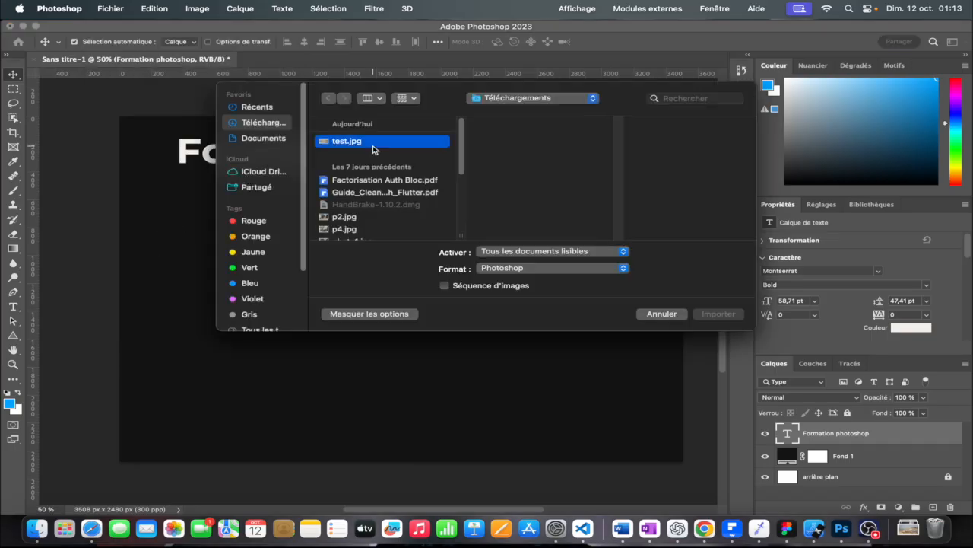
left_click(719, 314)
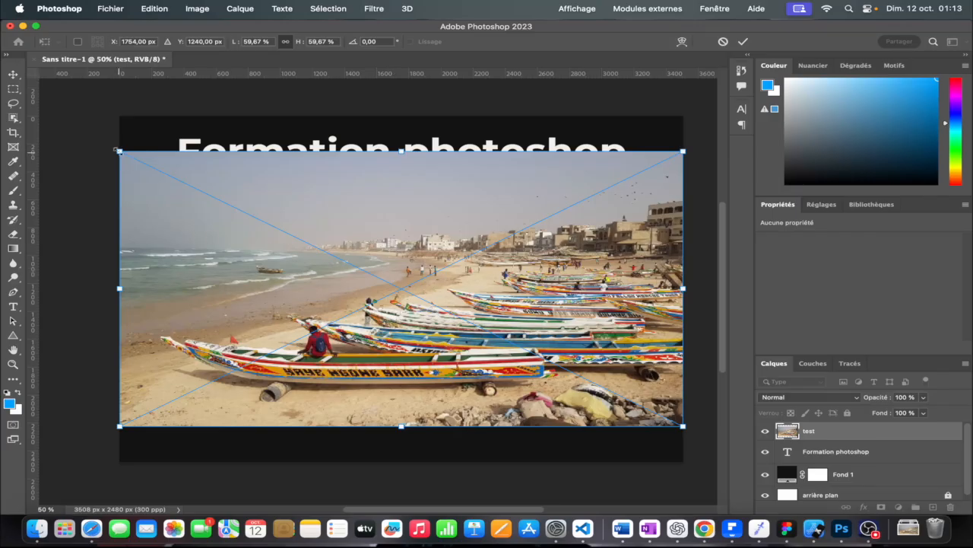
Step: Scale the placed photo proportionally to about 39.47 %, keep it centred at X 1754, Y 1240 px, and commit the placement
left_click_drag(118, 149, 302, 256)
left_click_drag(400, 288, 306, 246)
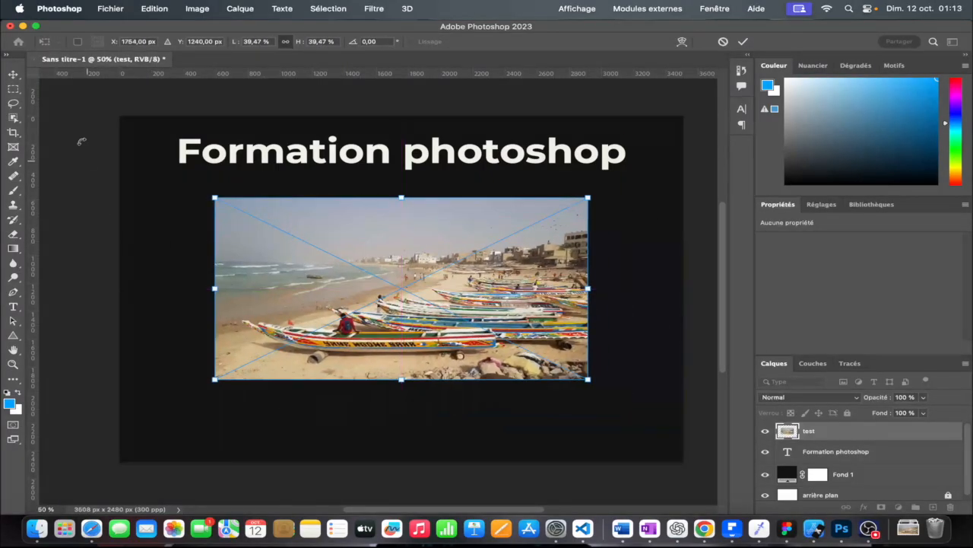
left_click(745, 41)
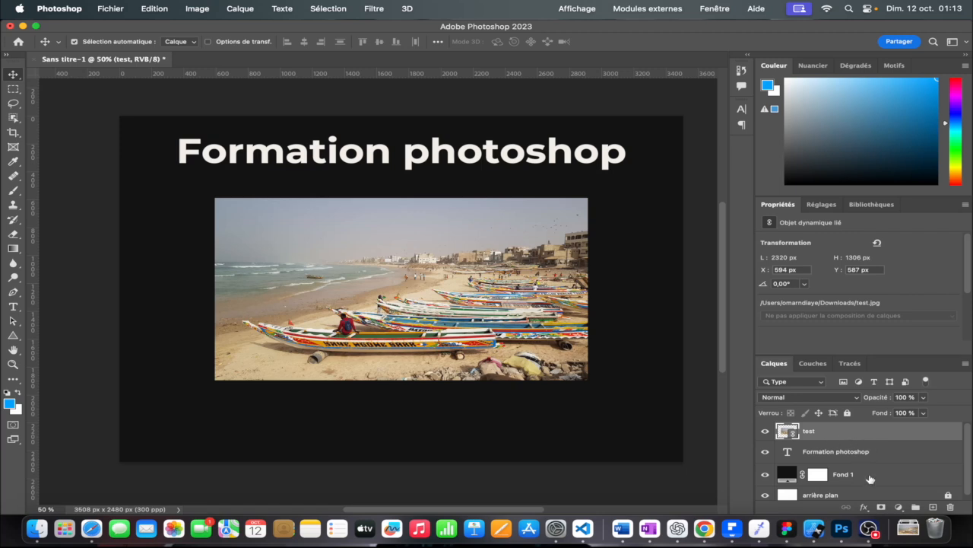
Step: Draw a yellow circle about 911 px wide with the Ellipse tool and move it to about X 1299, Y 1183 px over the photo
scroll(858, 441, "down", 1)
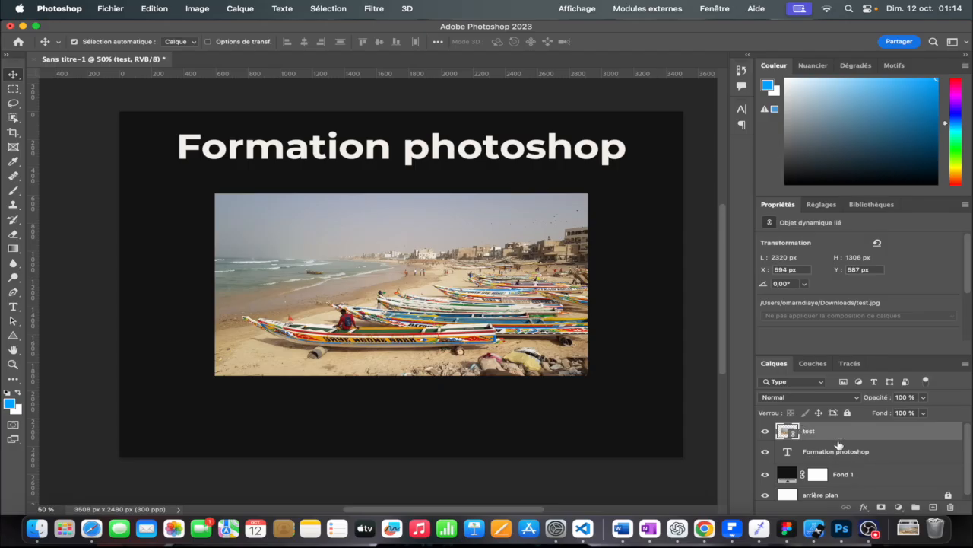
left_click(13, 335)
right_click(13, 335)
left_click(72, 344)
left_click_drag(231, 268, 373, 422)
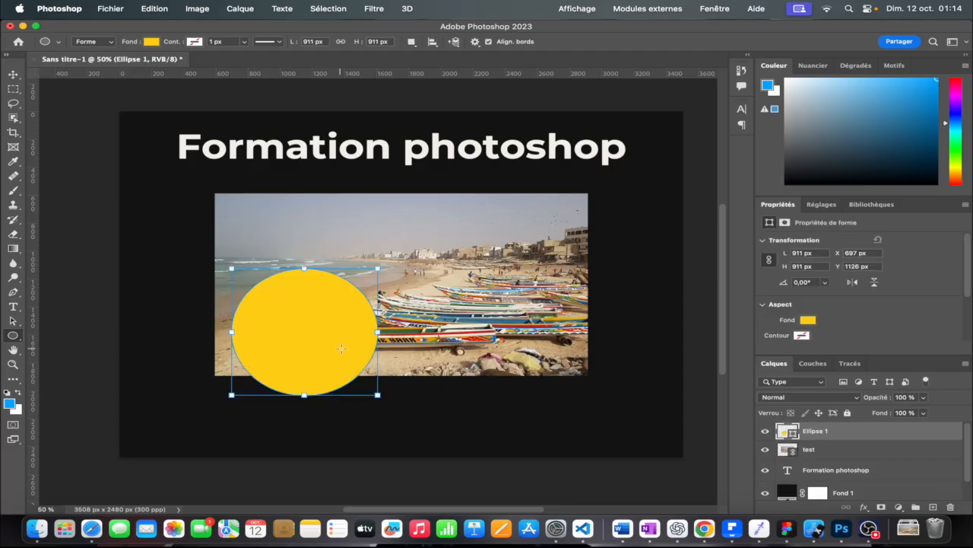
left_click(13, 74)
left_click_drag(301, 319, 408, 333)
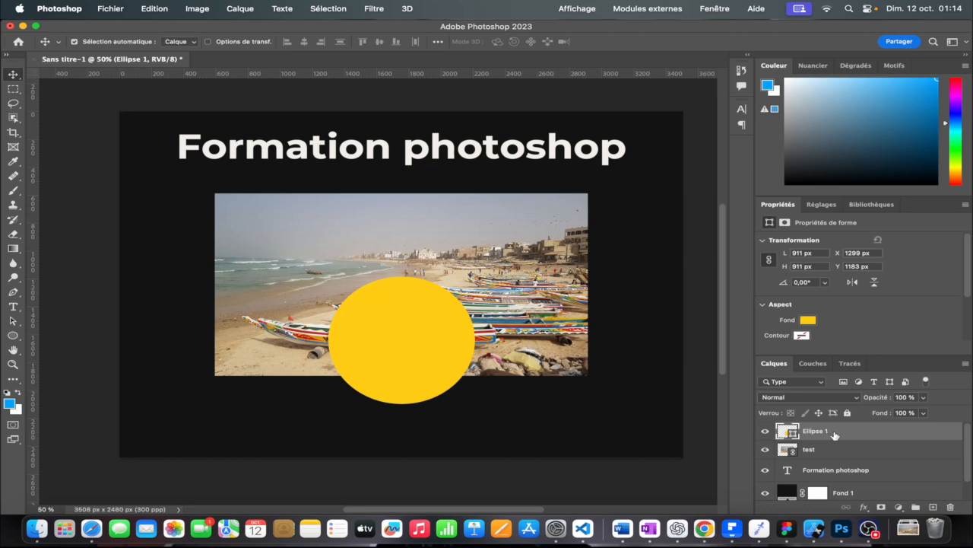
Step: Move the circle's layer below the photo layer and back above it, and delete the circle
left_click_drag(833, 433, 829, 455)
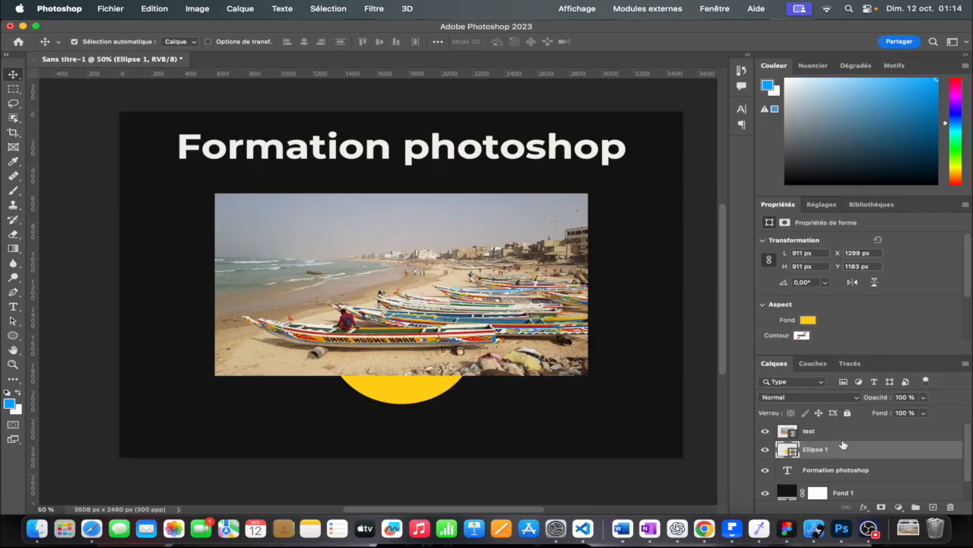
left_click_drag(839, 451, 835, 428)
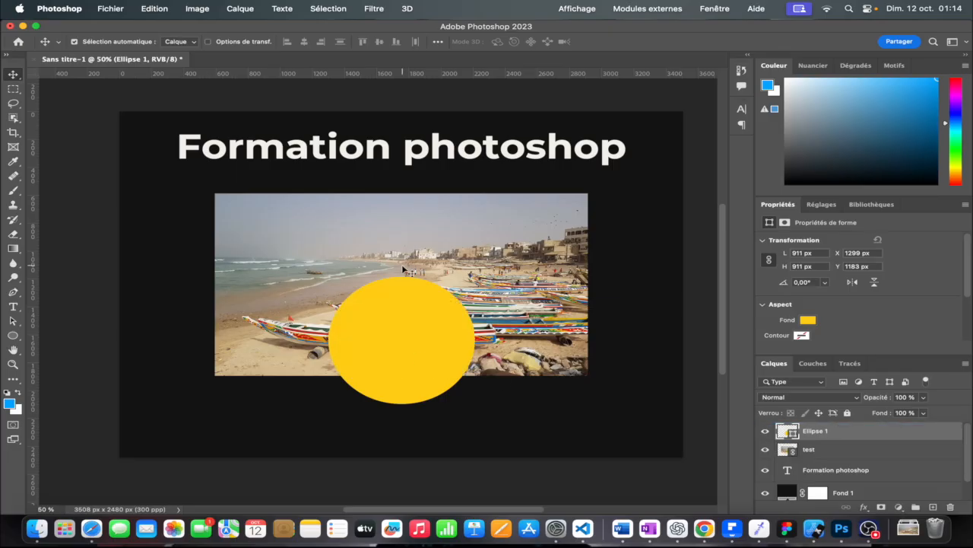
key("Delete")
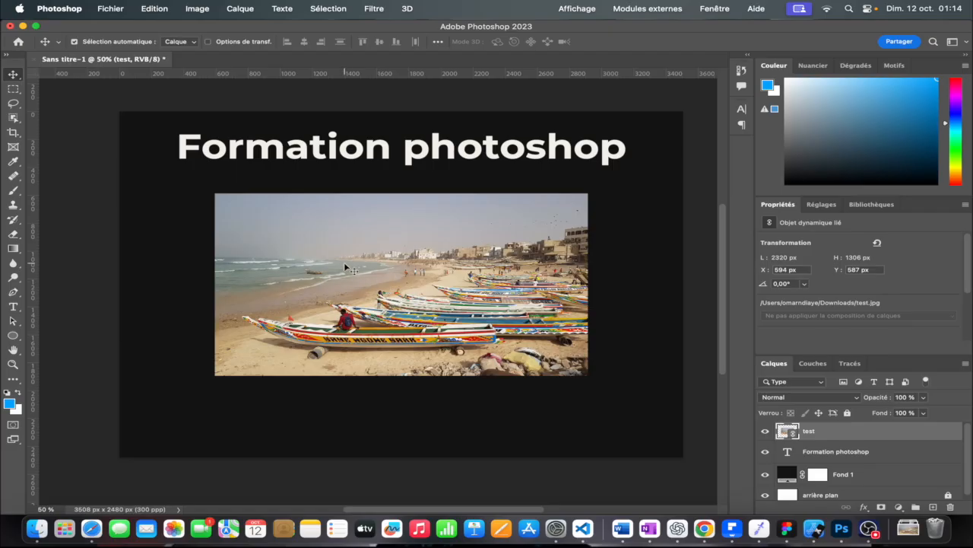
Step: Open test.jpg from the Téléchargements folder as a separate document and compare it with the Sans titre-1 document, ending on test.jpg
left_click(118, 8)
left_click(73, 118)
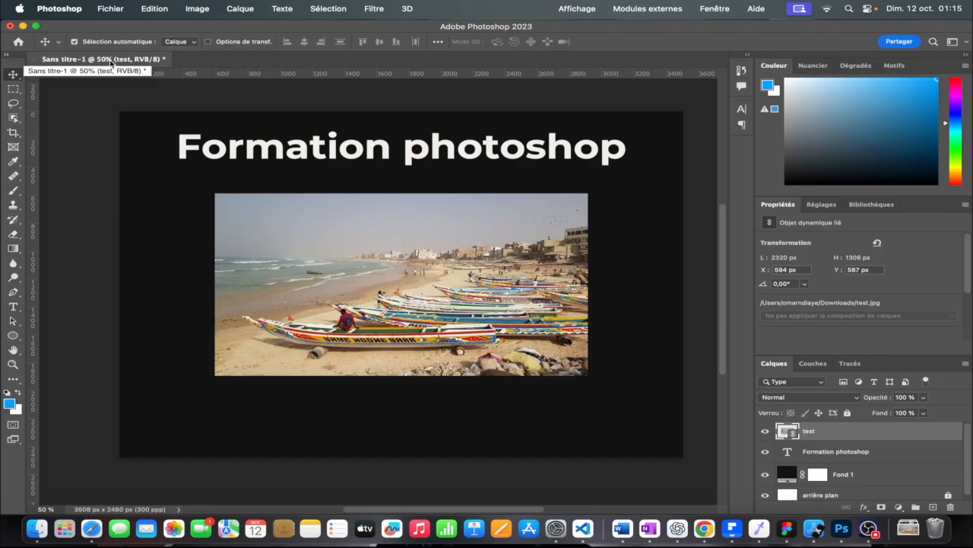
left_click(111, 8)
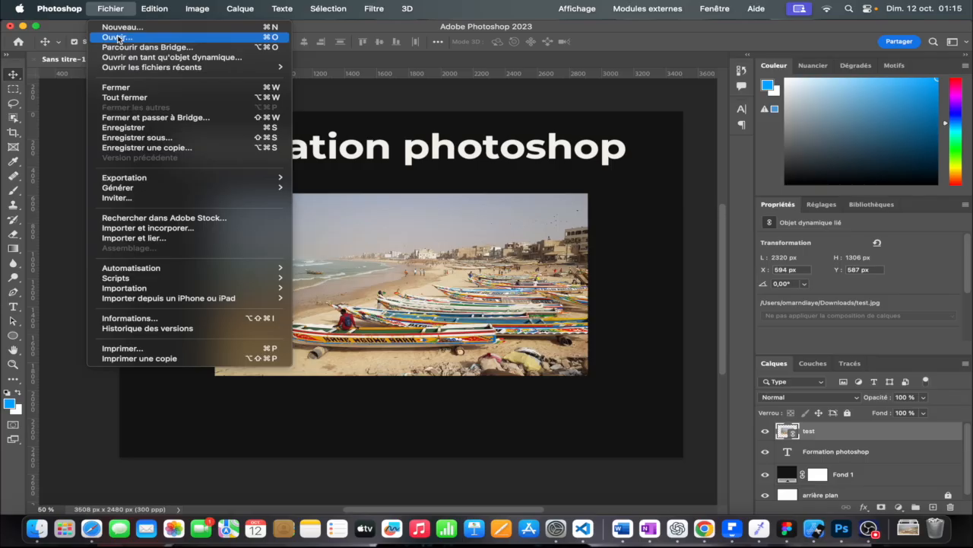
left_click(118, 38)
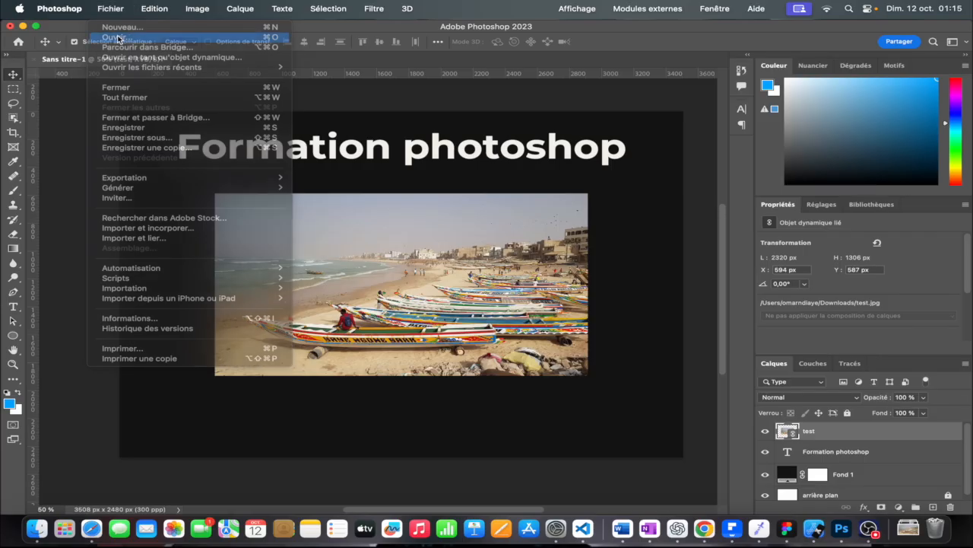
left_click(371, 141)
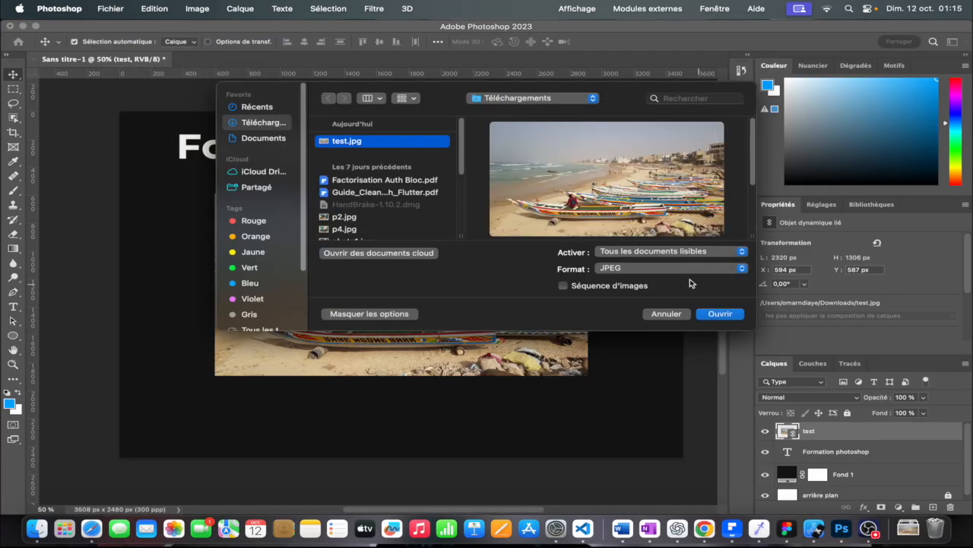
left_click(721, 313)
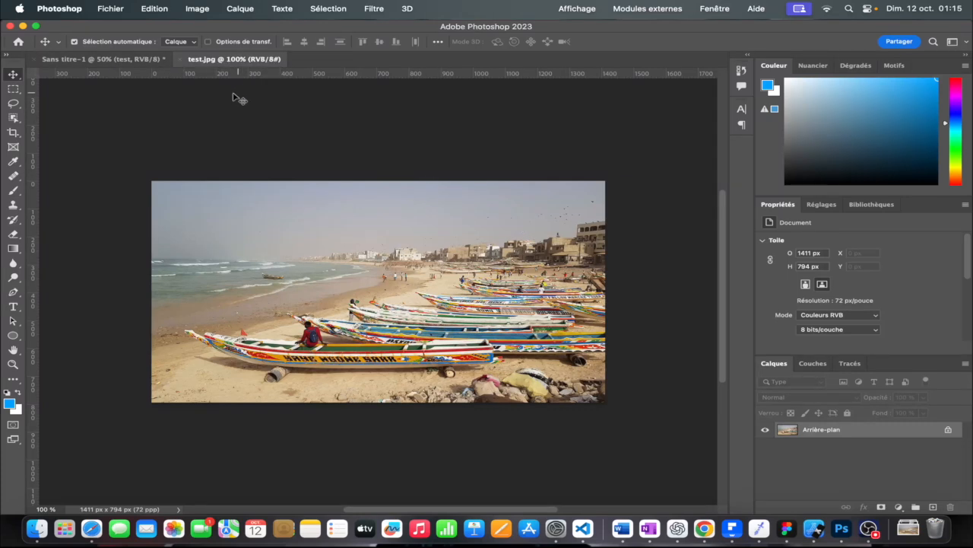
left_click(110, 61)
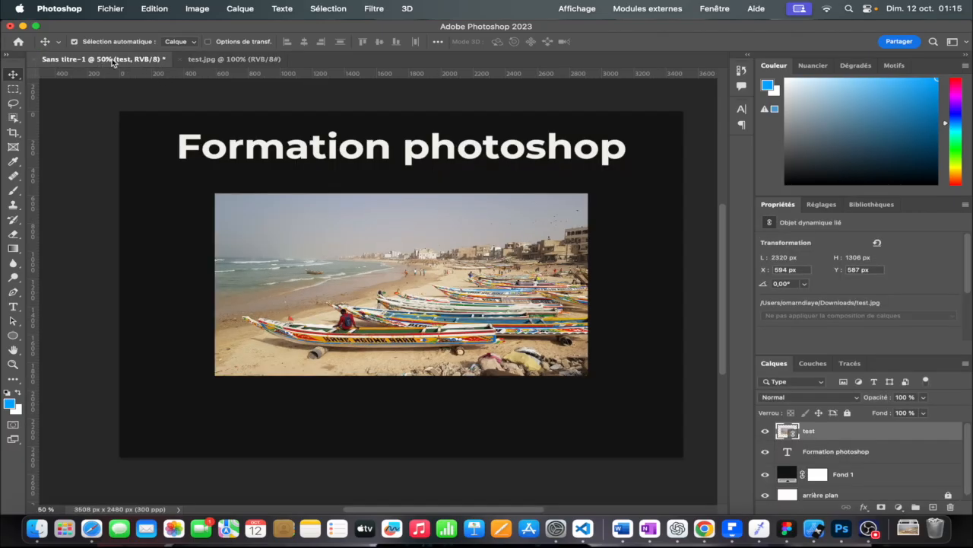
left_click(260, 61)
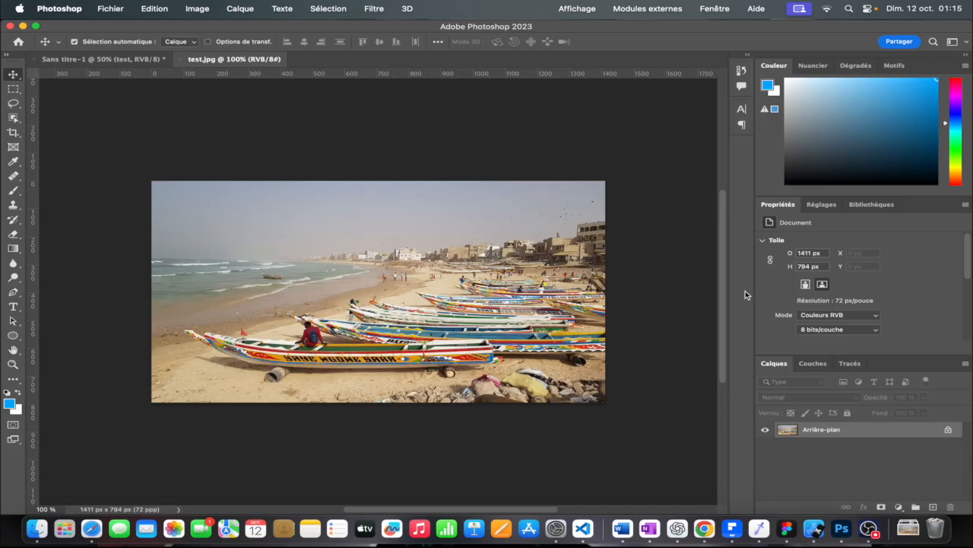
Step: Convert the locked background into a regular layer, toggle its full lock on and off, and leave the layer fully locked
left_click(950, 431)
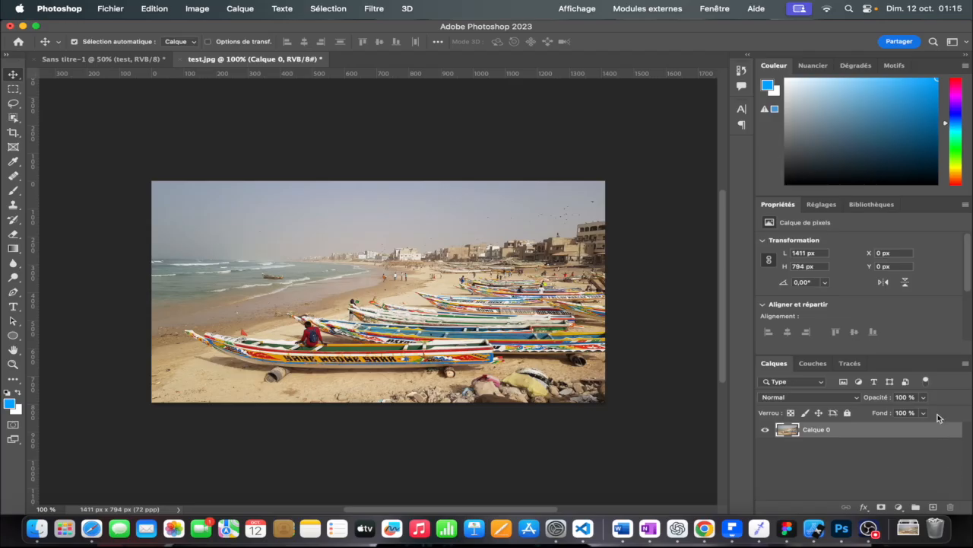
left_click(848, 413)
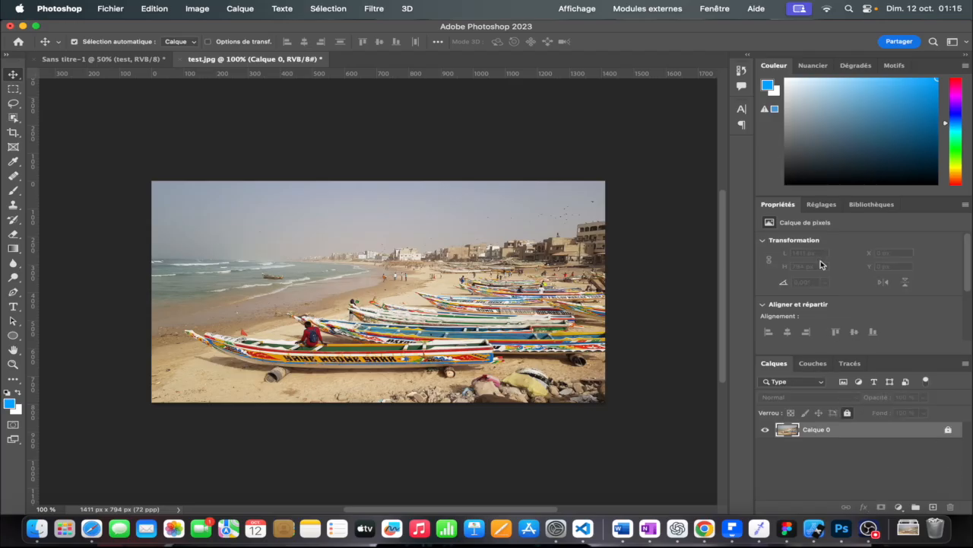
left_click(949, 432)
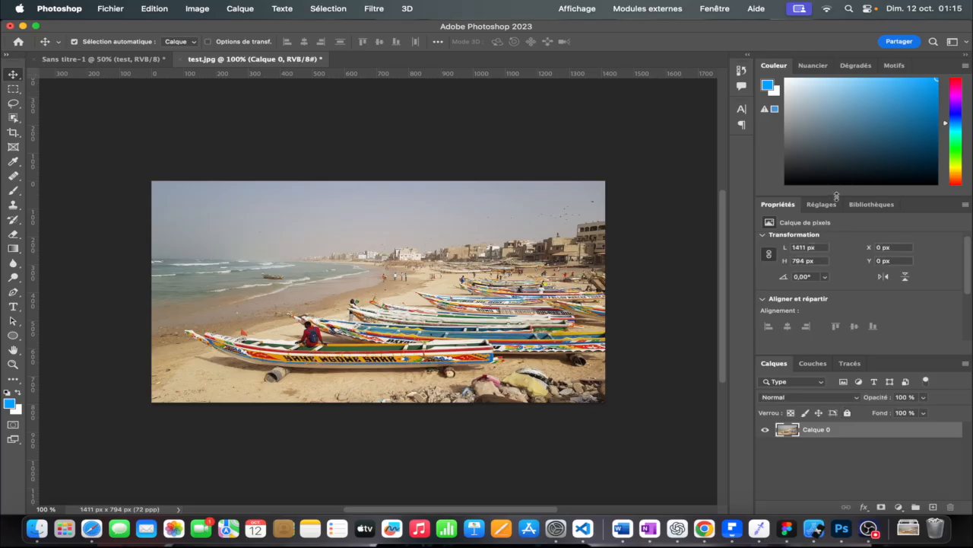
left_click(835, 206)
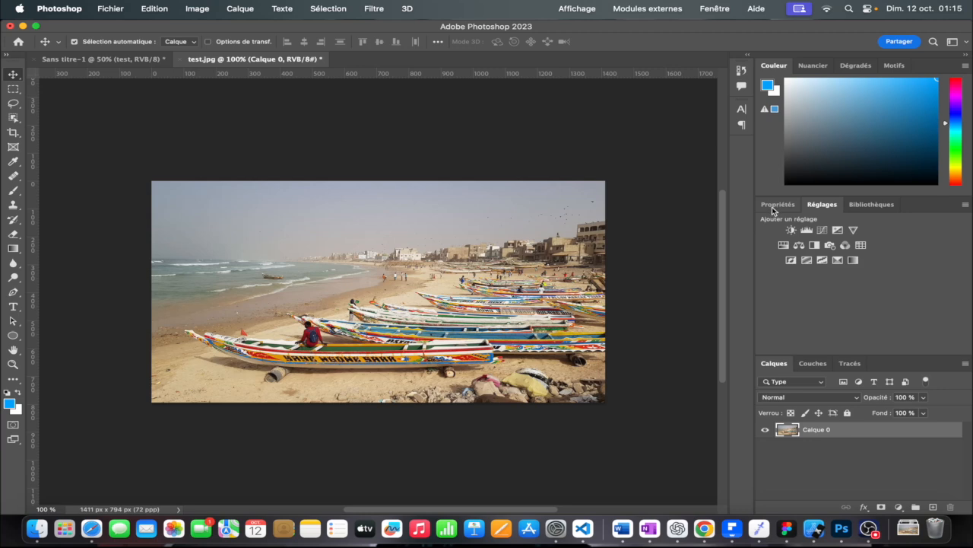
left_click(847, 412)
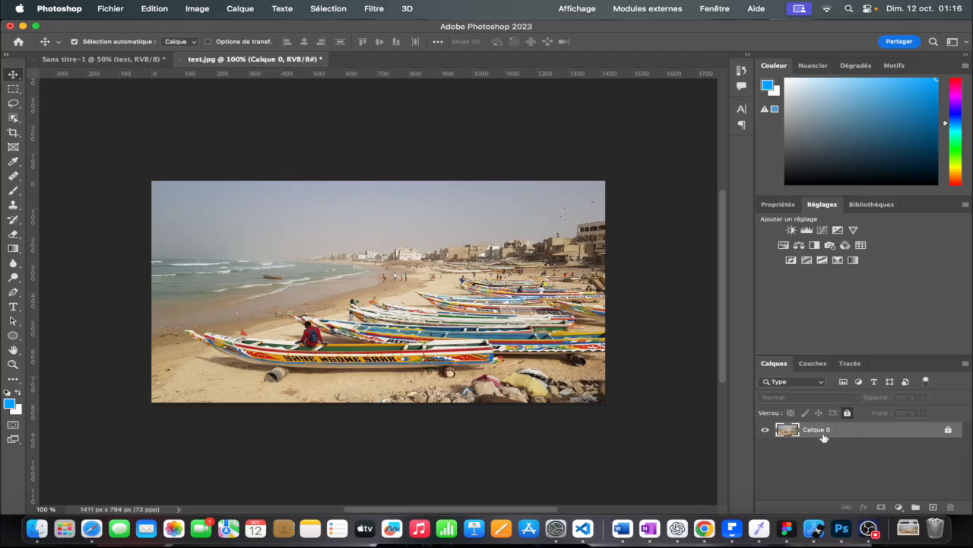
Step: Duplicate the locked photo layer Calque 0 within test.jpg under the name "copie" and unlock the duplicate
right_click(872, 435)
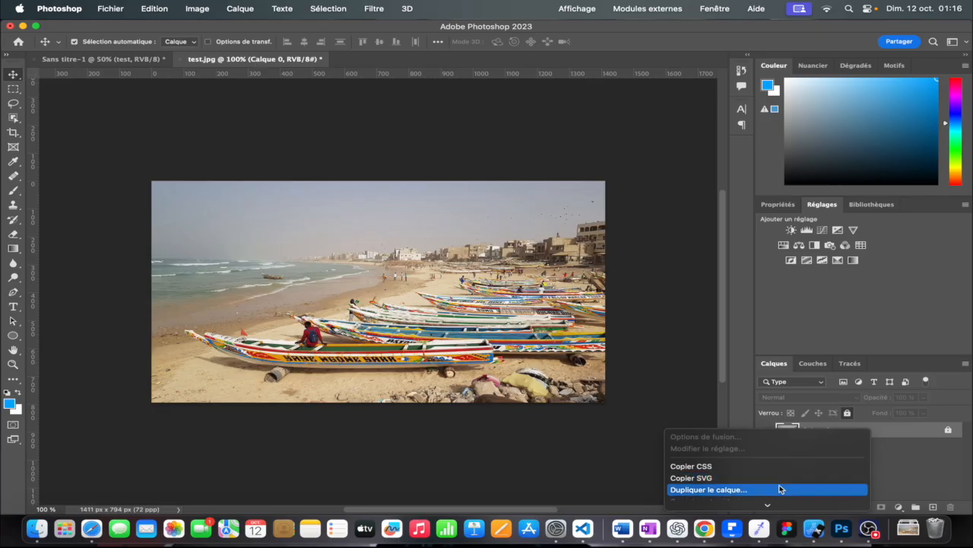
left_click(778, 492)
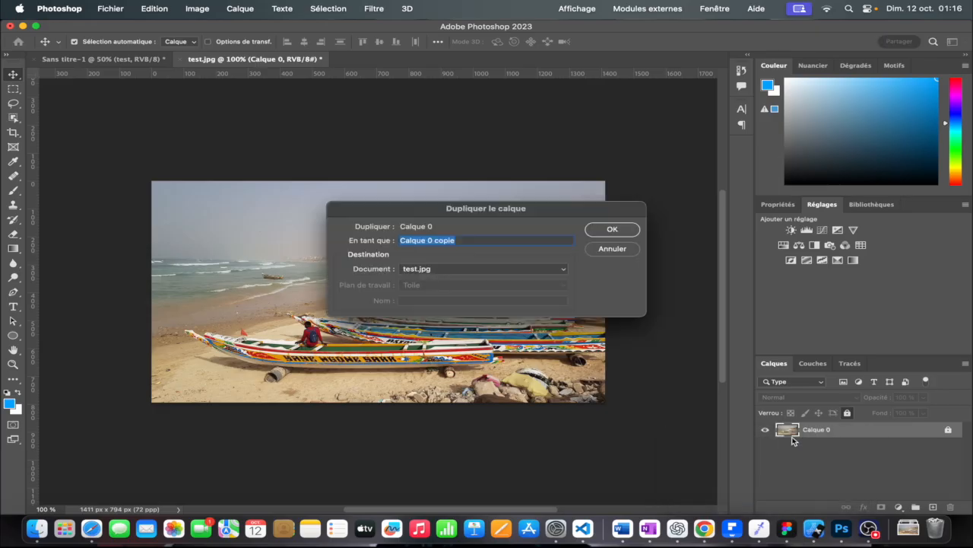
key("BackSpace")
key("Return")
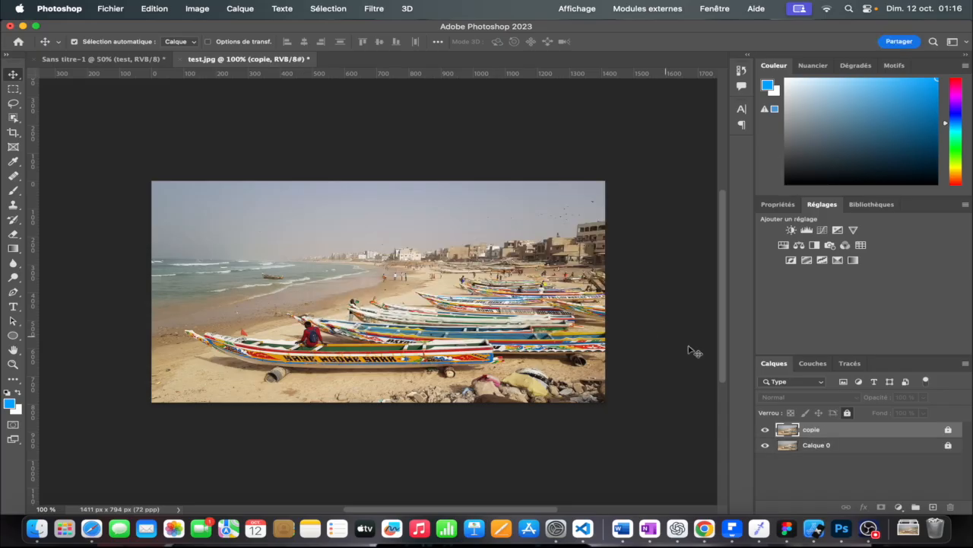
left_click(832, 444)
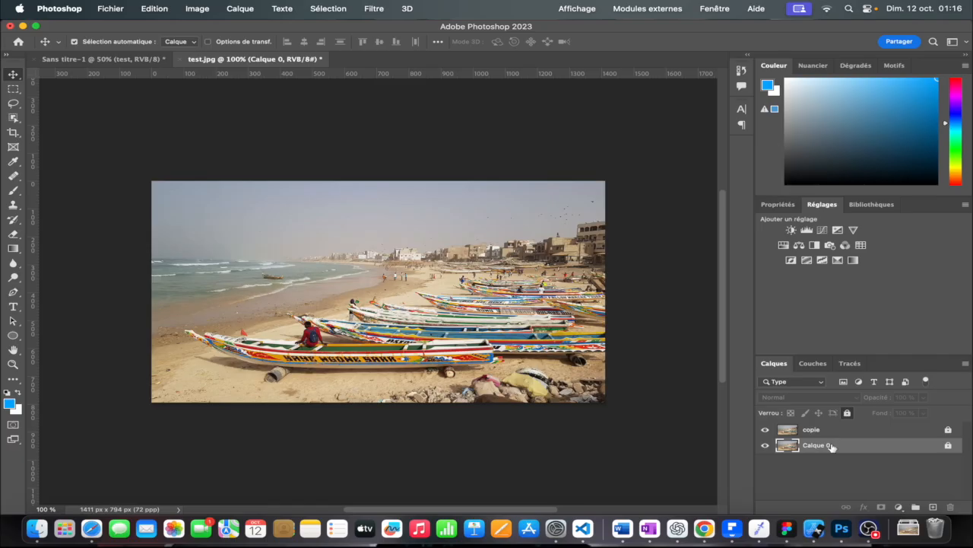
left_click(830, 432)
left_click(949, 432)
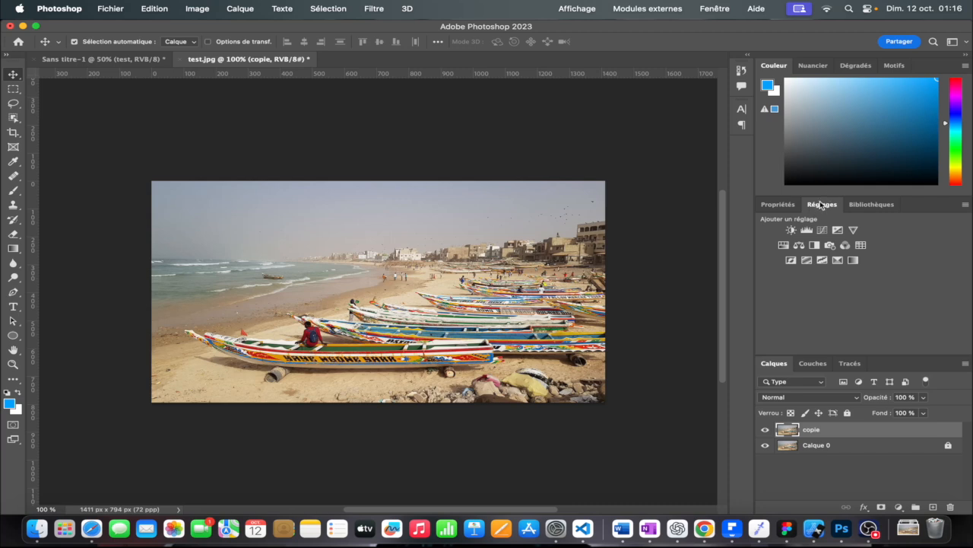
Step: Add a Luminosité/Contraste adjustment layer above copie, try a brightness of 130, and bring the brightness back to about -1
left_click(788, 232)
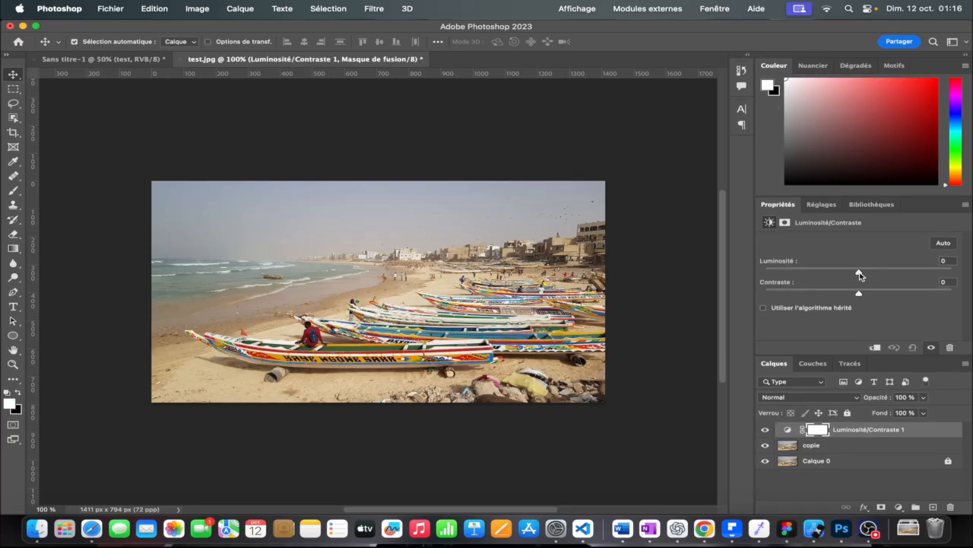
left_click_drag(860, 276, 940, 270)
right_click(946, 260)
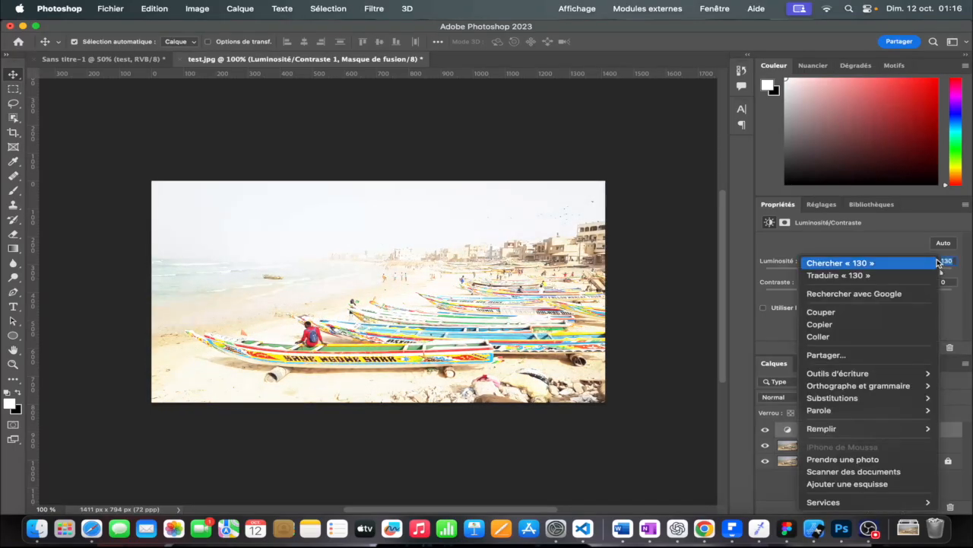
left_click(919, 240)
left_click_drag(946, 271, 859, 261)
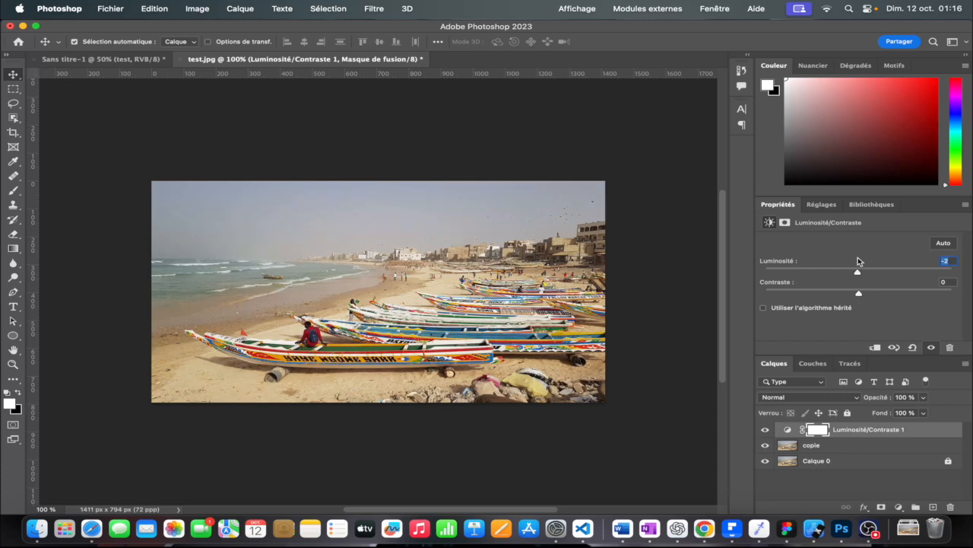
Step: Try the adjustment layer's contrast at -50 and 100, and settle it at 55
left_click_drag(858, 296, 754, 284)
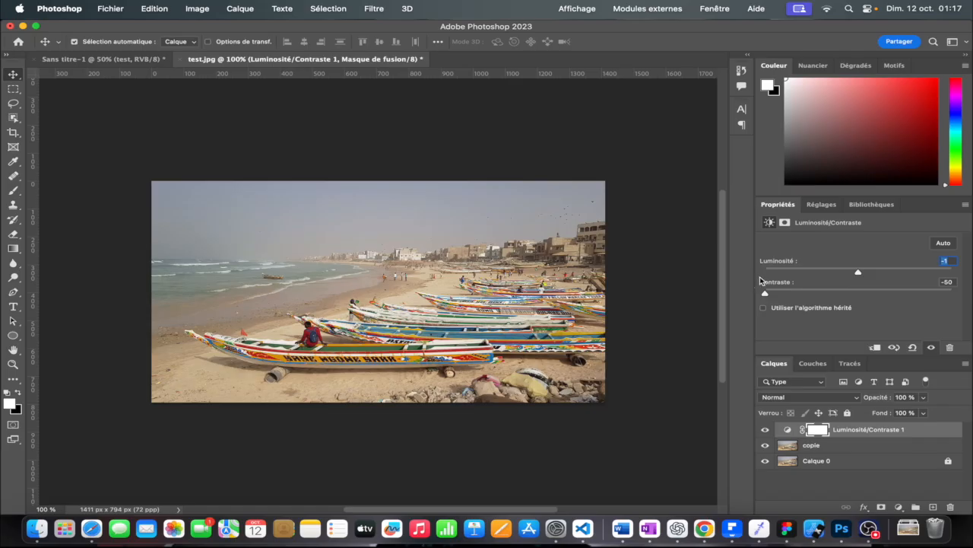
left_click_drag(763, 280, 965, 283)
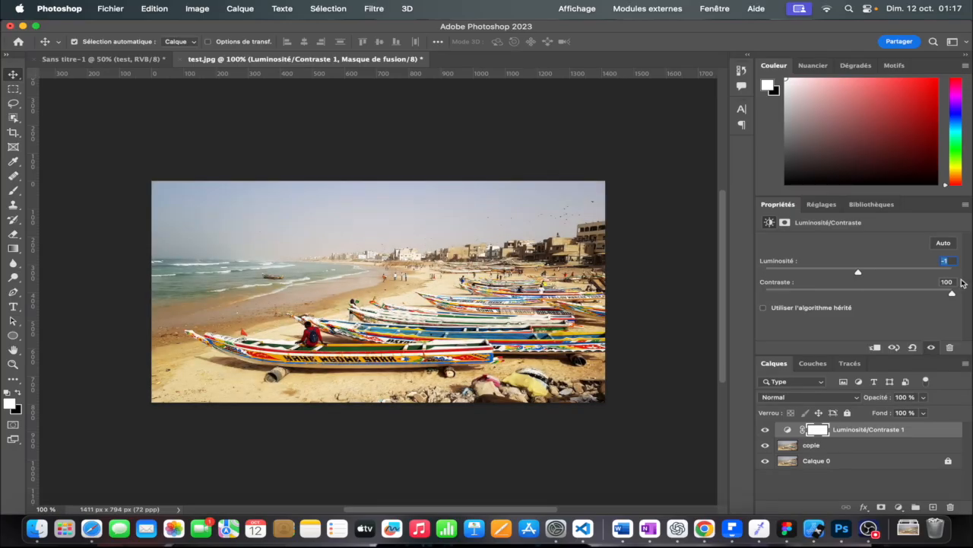
left_click_drag(952, 292, 915, 289)
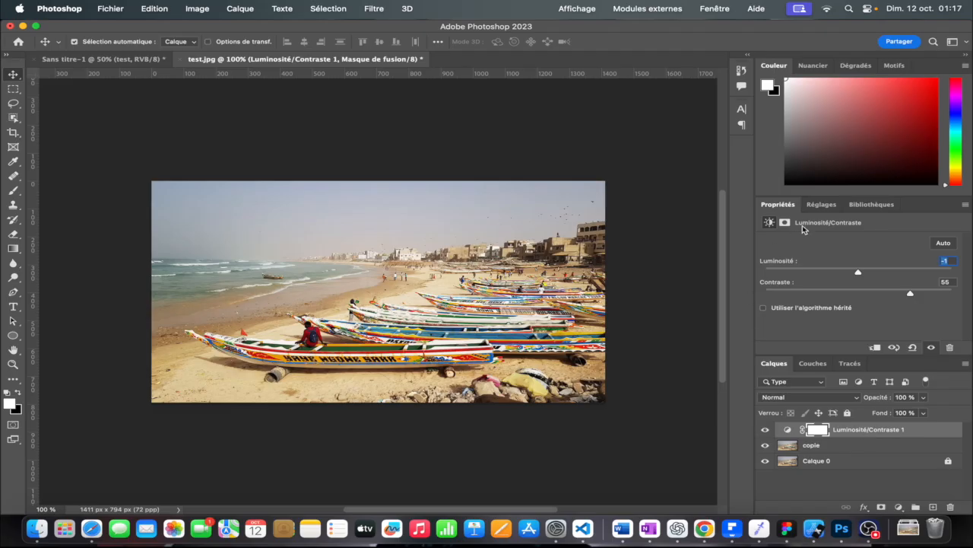
Step: Add a Niveaux adjustment layer and darken the midtones to 0,71
left_click(821, 205)
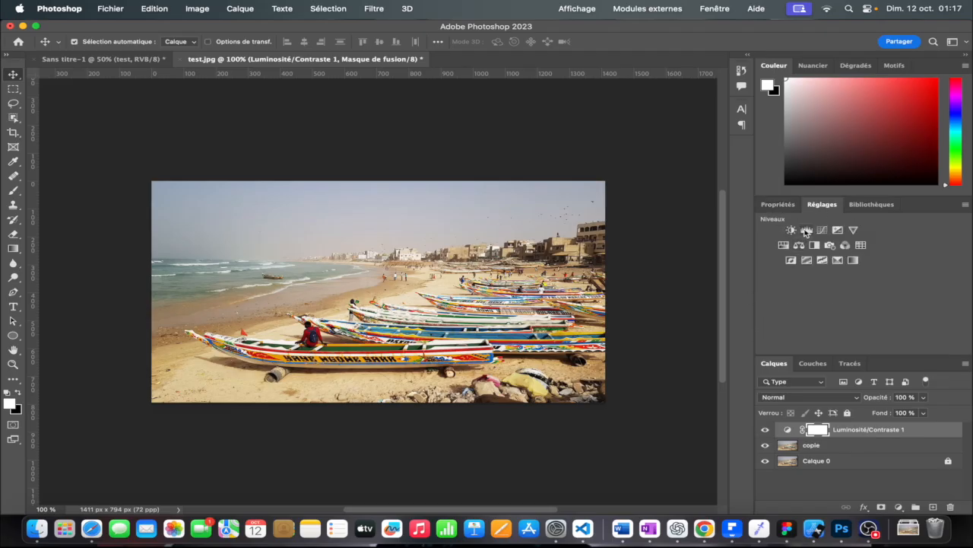
left_click(806, 230)
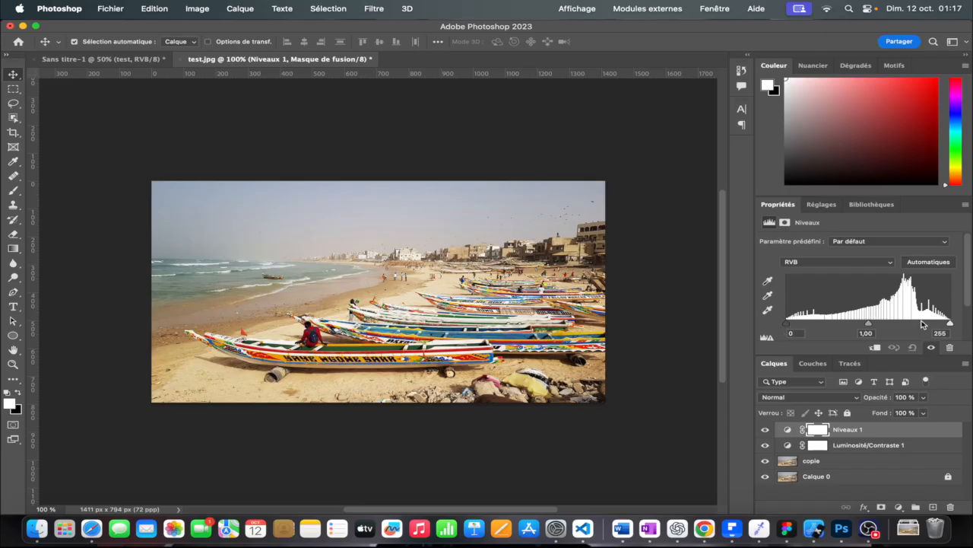
left_click(870, 322)
mouse_move(865, 319)
left_mouse_down()
mouse_move(811, 320)
mouse_move(900, 319)
mouse_move(802, 313)
mouse_move(797, 323)
mouse_move(918, 310)
mouse_move(861, 310)
mouse_move(883, 309)
left_mouse_up()
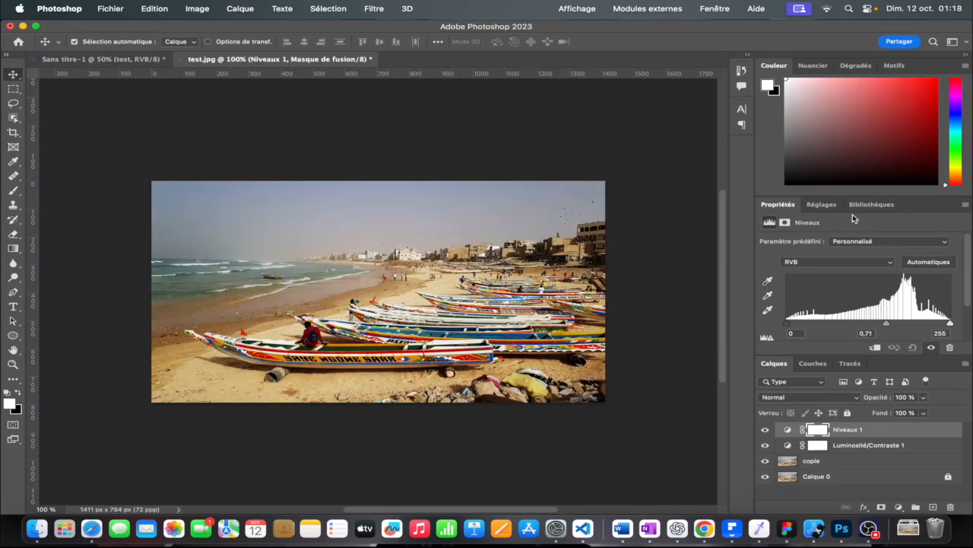
Step: Add a Courbes adjustment layer above the Niveaux layer and look through its default curve settings
left_click(823, 204)
left_click(823, 231)
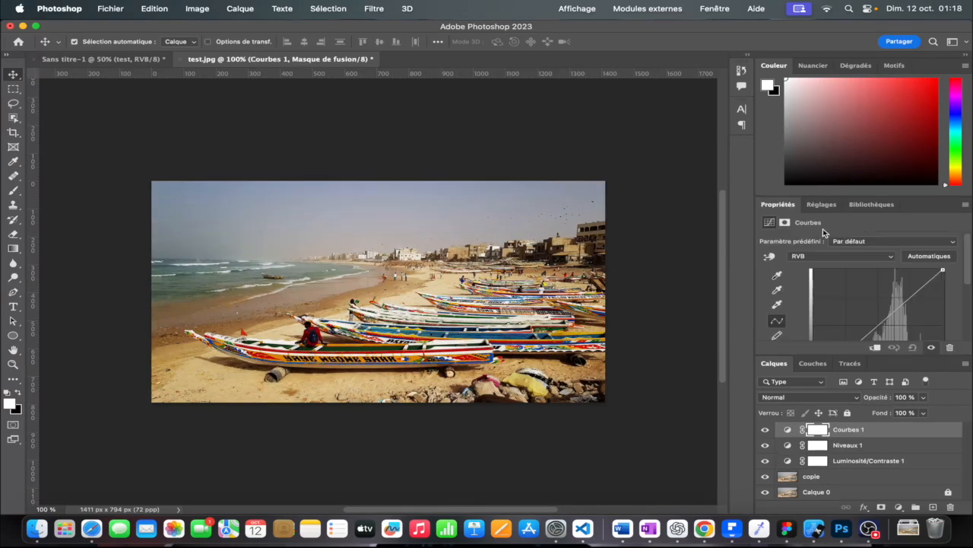
scroll(866, 262, "down", 1)
scroll(864, 266, "up", 2)
scroll(902, 235, "down", 1)
Step: Add an Exposition adjustment layer, try an exposure of -3,37, and set it to +0,39
left_click(821, 204)
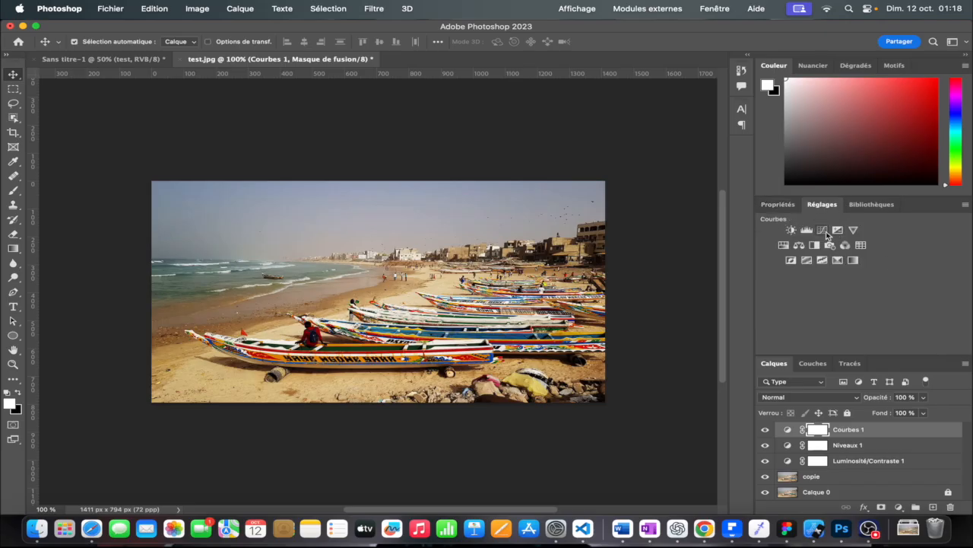
left_click(840, 231)
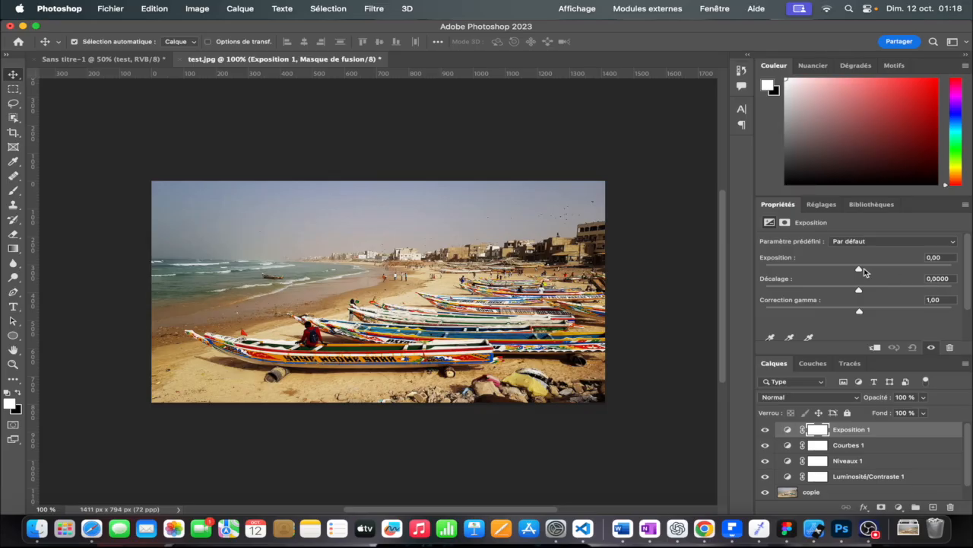
left_click_drag(859, 271, 810, 270)
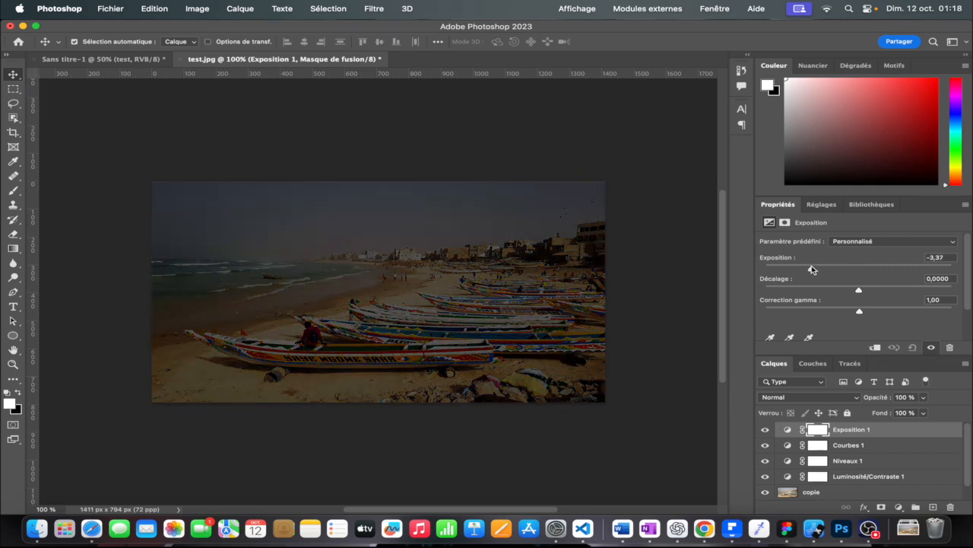
left_click_drag(812, 270, 864, 264)
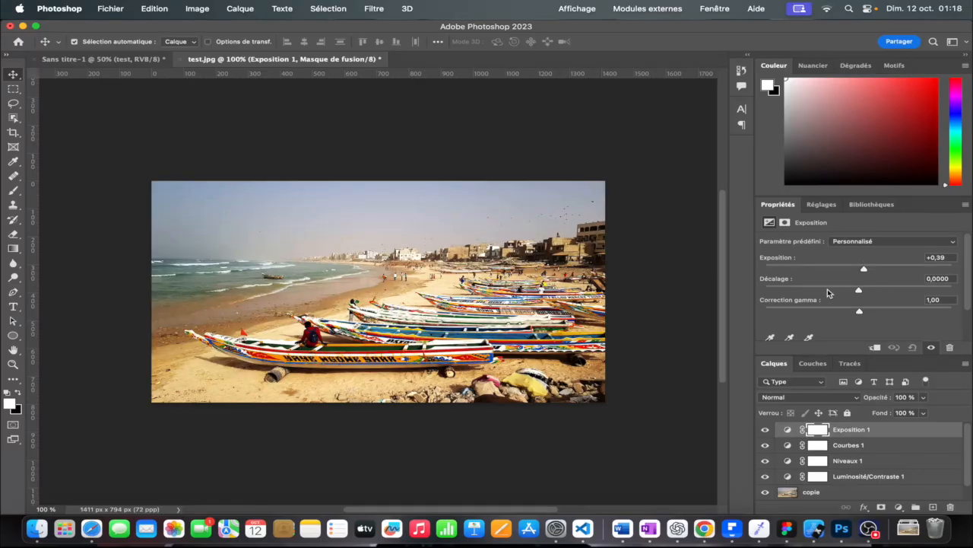
scroll(828, 289, "down", 2)
Step: Add a Vibrance adjustment layer, try vibrance and saturation at -100, set vibrance to +29 and raise saturation back to restore the colours
left_click(820, 209)
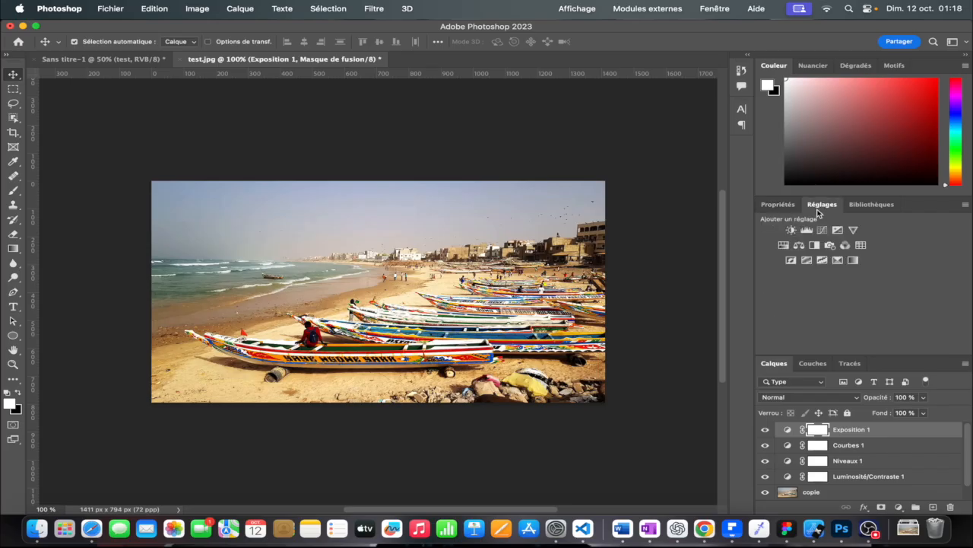
left_click(851, 230)
left_click_drag(859, 251, 713, 253)
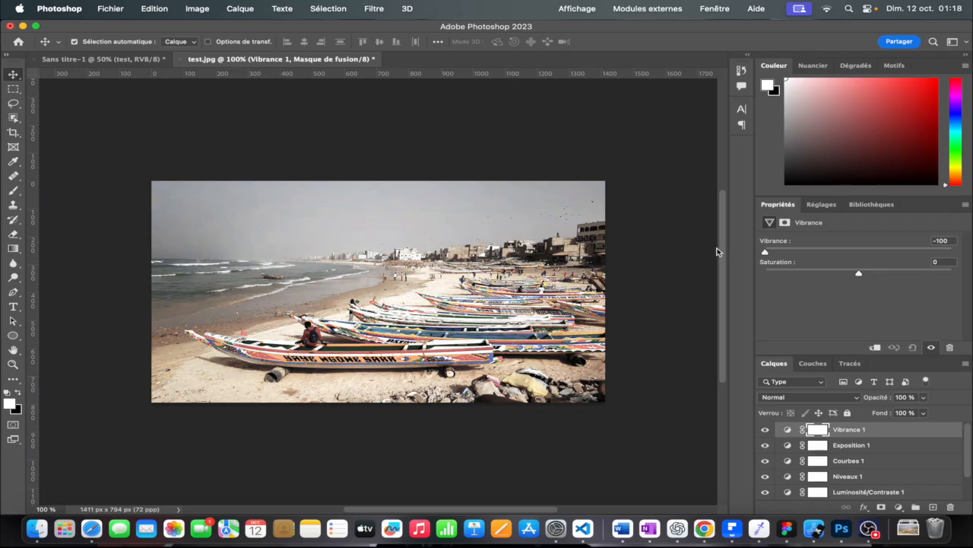
left_click_drag(719, 251, 742, 267)
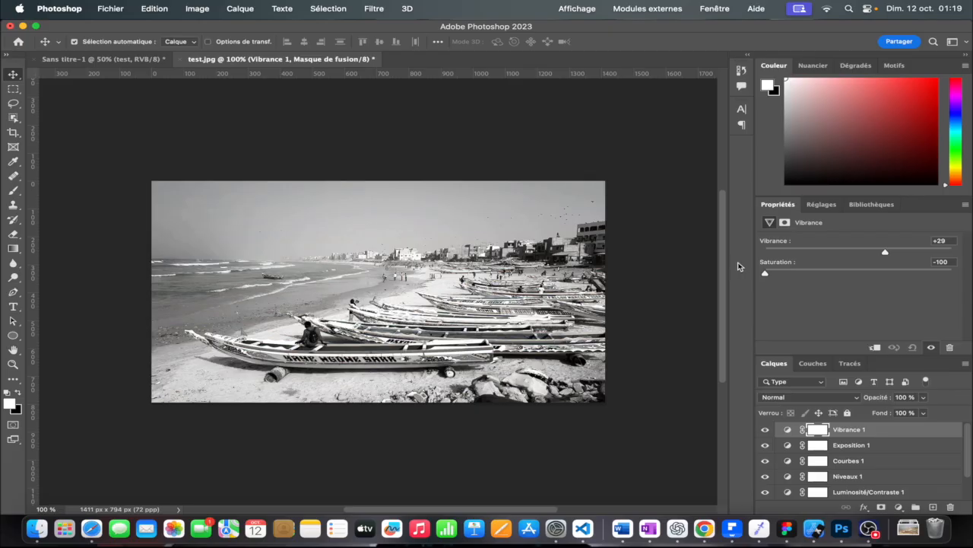
left_click_drag(738, 266, 869, 272)
Step: Try a Noir et blanc adjustment layer directly above Luminosité/Contraste 1 and undo it
left_click(821, 205)
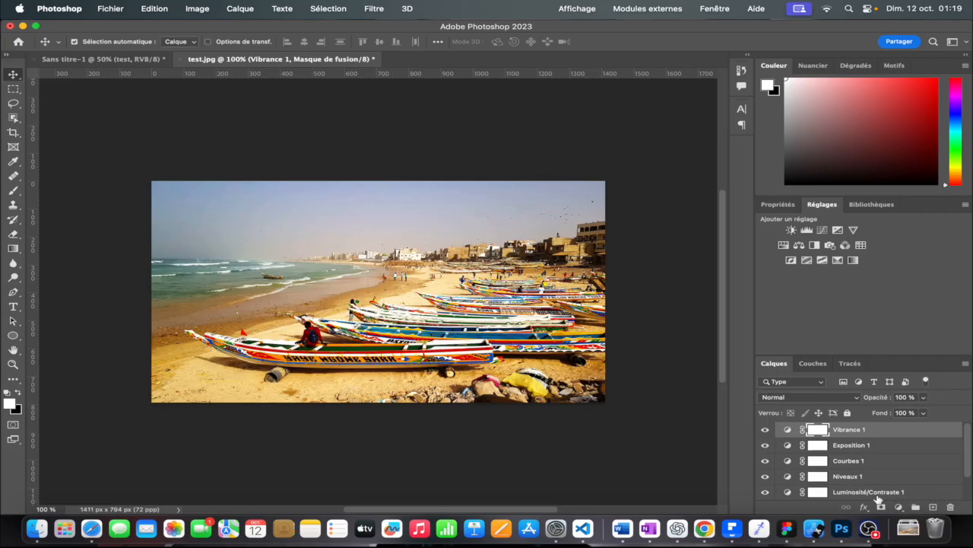
left_click(870, 494)
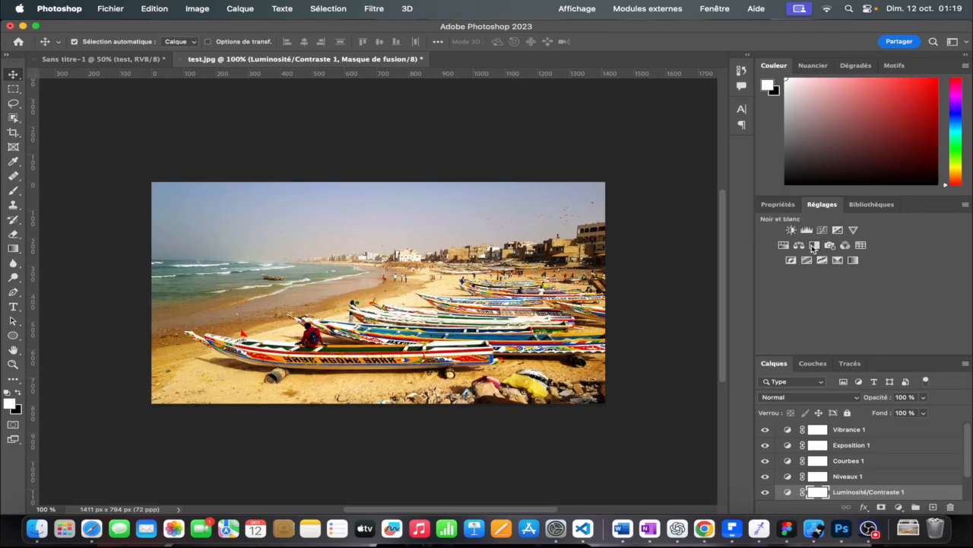
left_click(814, 246)
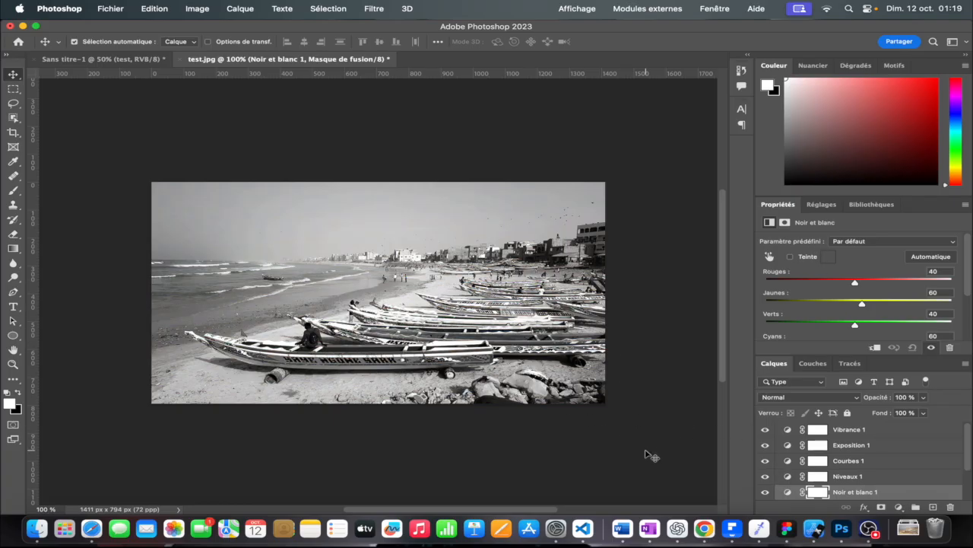
key("super+z")
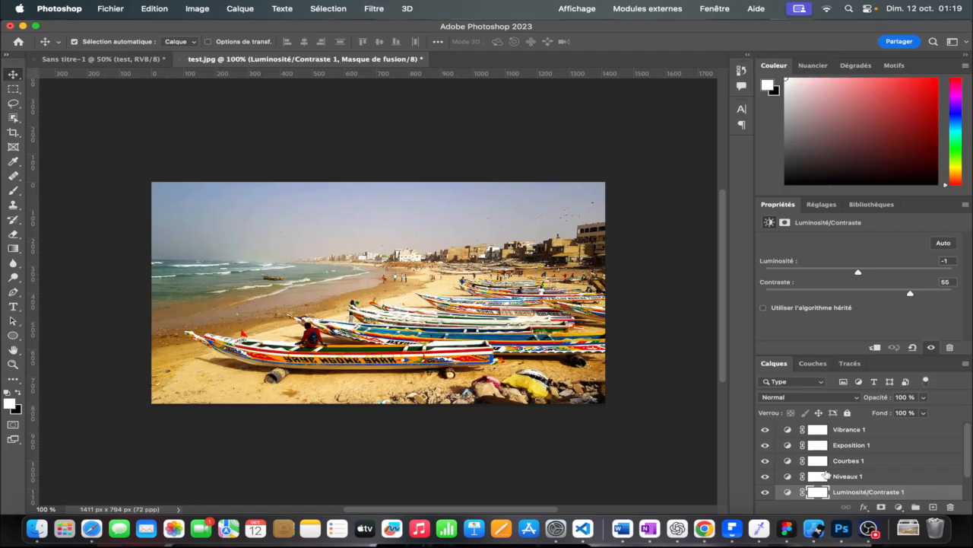
left_click(821, 204)
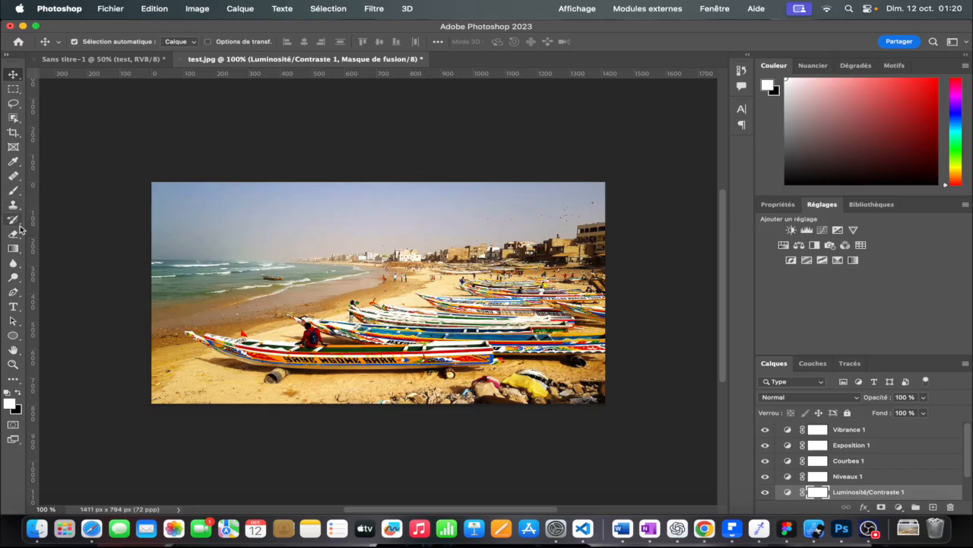
Step: Try painting a blue stroke over the middle of the photo on the copie layer with the Pinceau tool and undo it
mouse_move(3, 234)
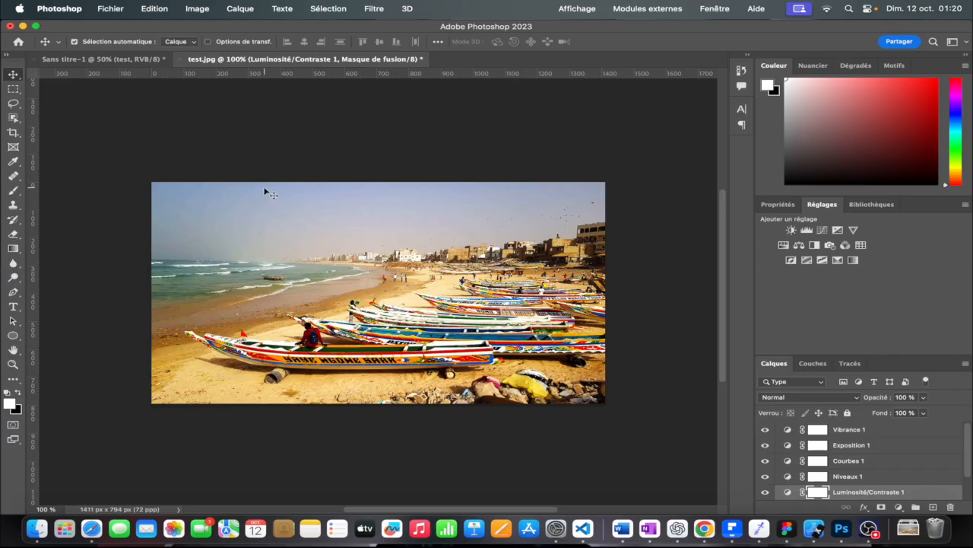
left_click(20, 199)
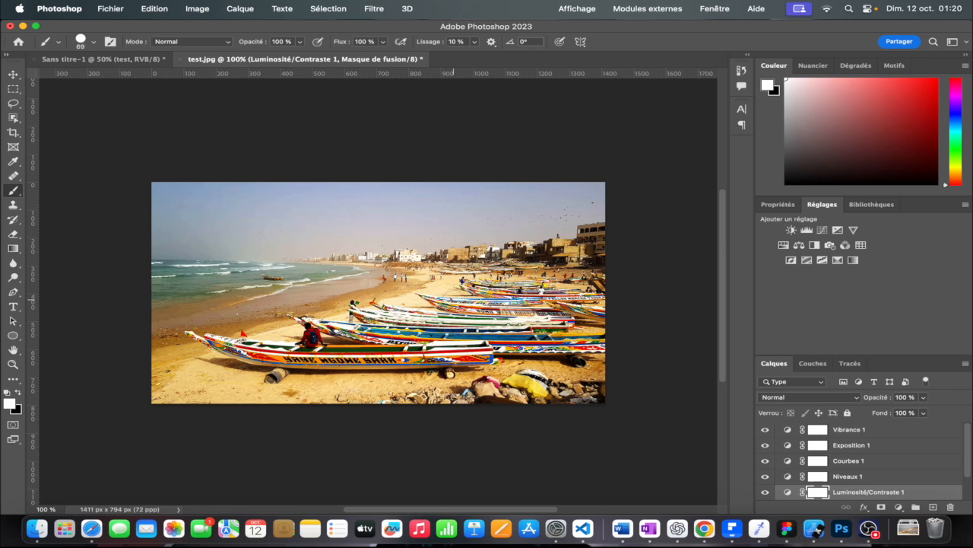
scroll(747, 393, "up", 2)
scroll(848, 457, "down", 2)
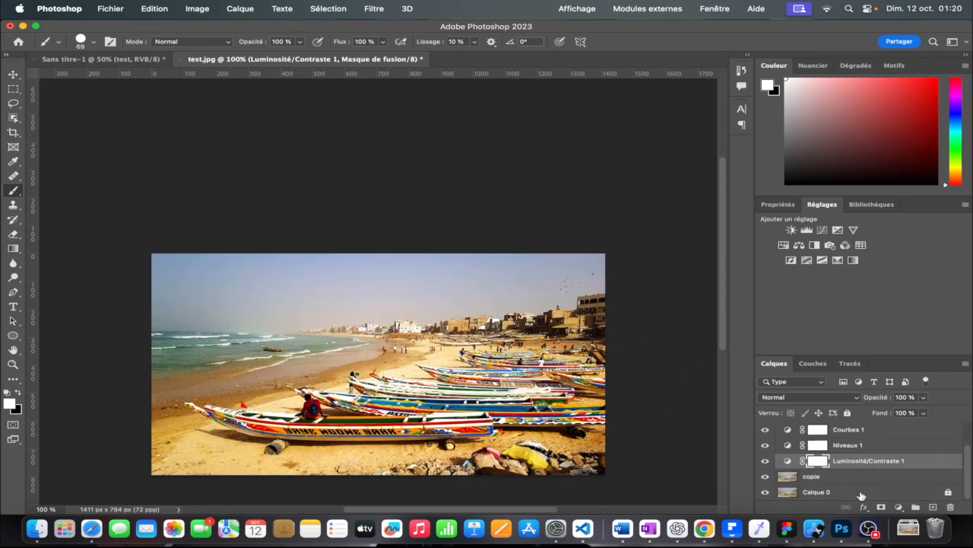
left_click(820, 478)
scroll(385, 302, "up", 1)
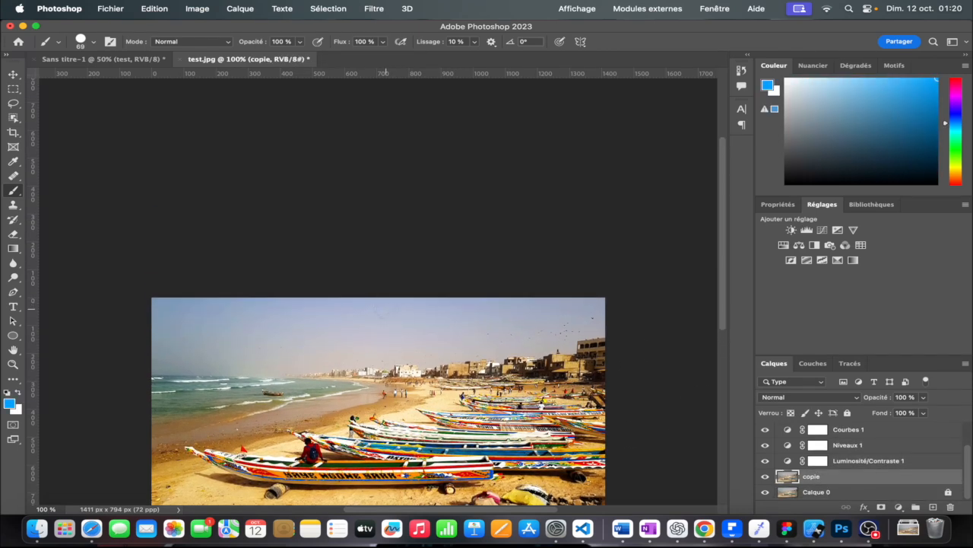
scroll(385, 302, "down", 2)
left_click_drag(390, 308, 443, 326)
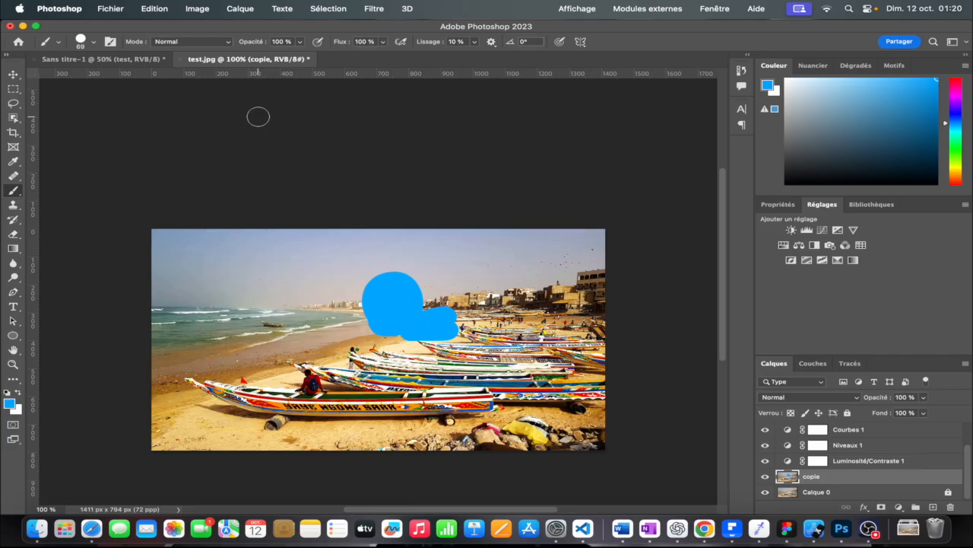
key("super+z")
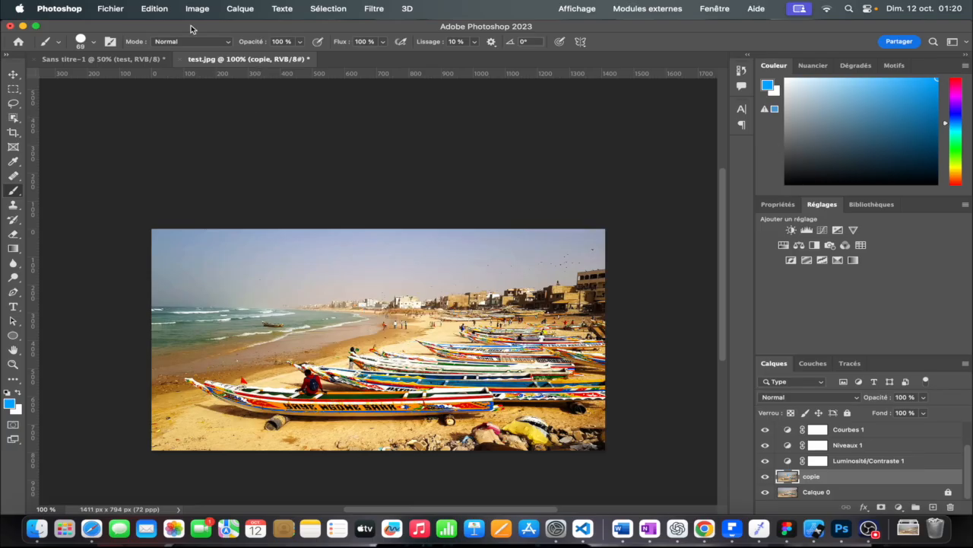
left_click(156, 9)
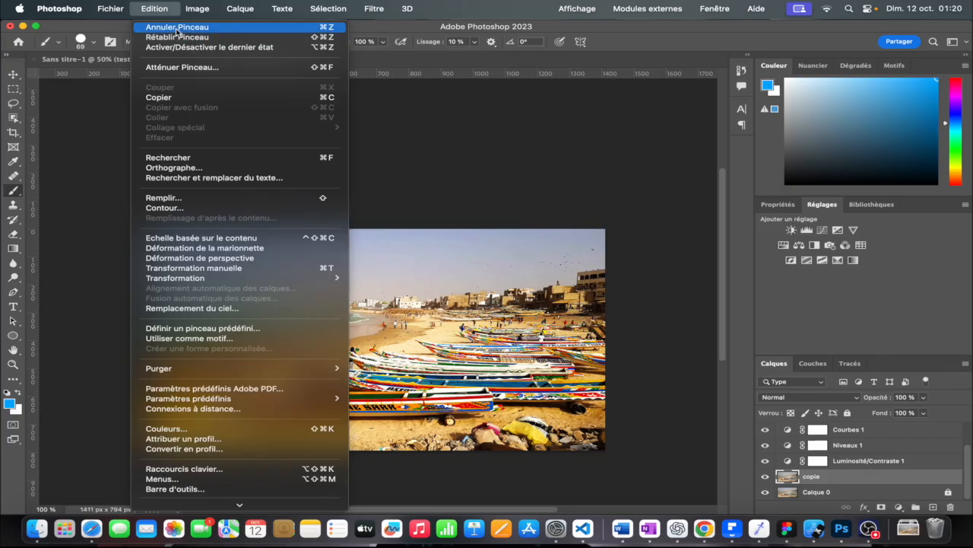
left_click(410, 87)
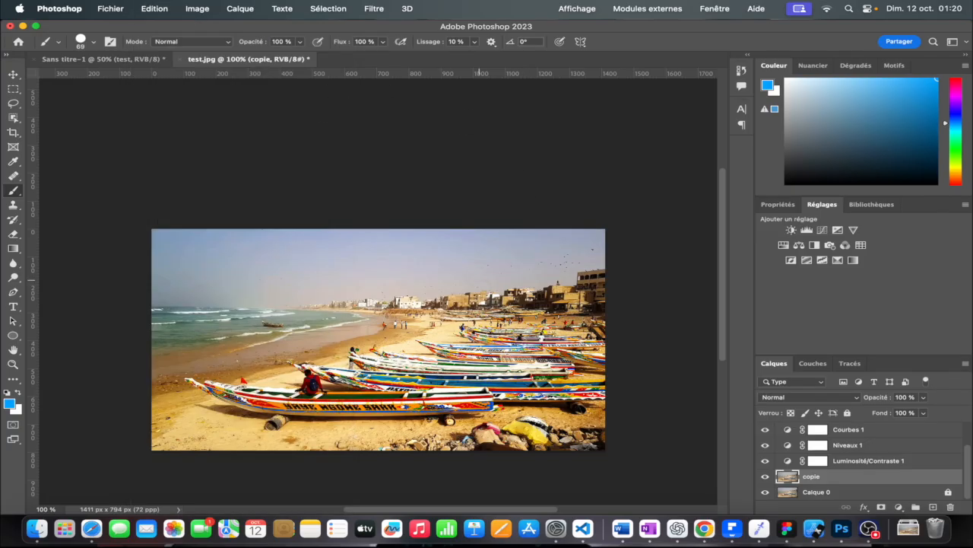
Step: Set the foreground colour to white (ffffff), try a brush stroke over the beach photo and undo it
left_click(10, 403)
type("ffffff")
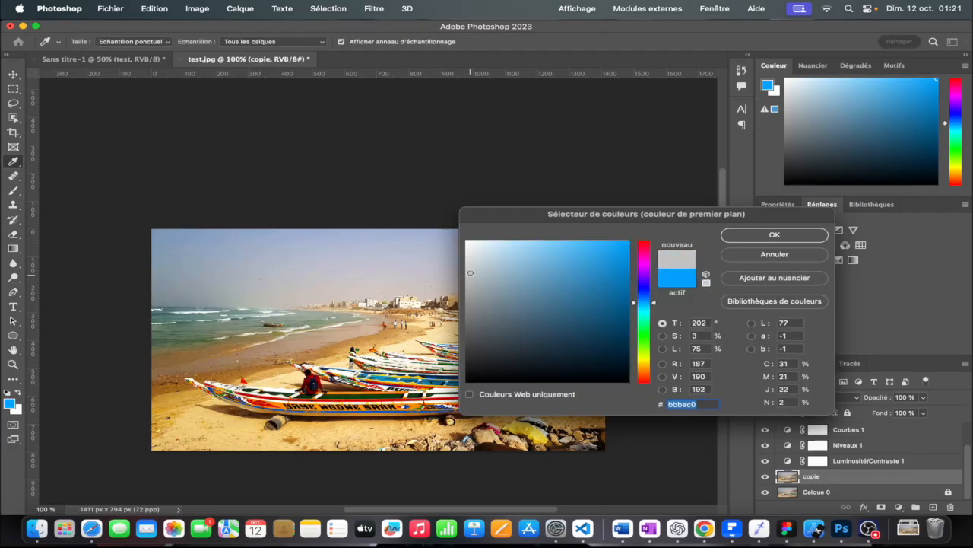
left_click(730, 235)
mouse_move(353, 290)
left_mouse_down()
mouse_move(379, 292)
mouse_move(426, 327)
mouse_move(408, 368)
mouse_move(418, 379)
left_mouse_up()
key("super+z")
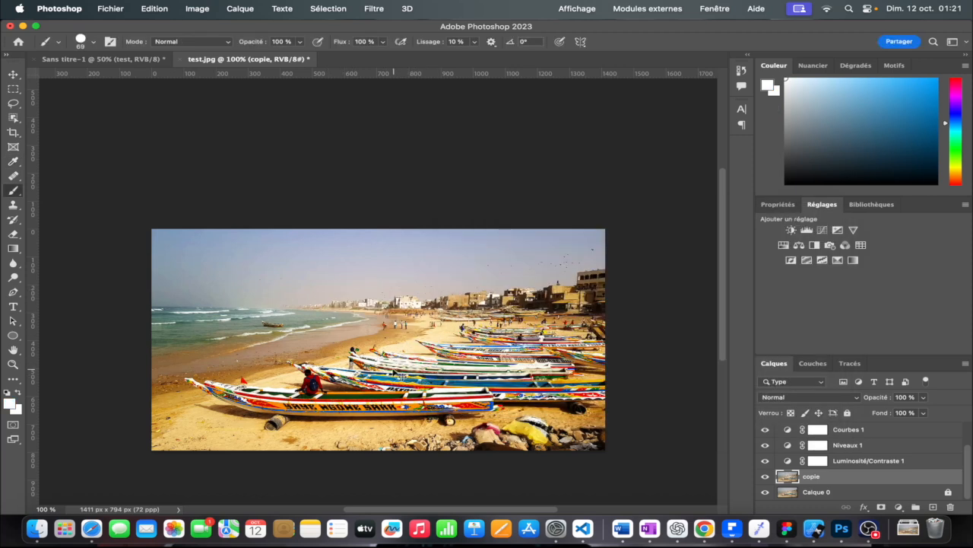
Step: Look through the variants of the Pinceau, Correcteur and Gomme tools
right_click(21, 193)
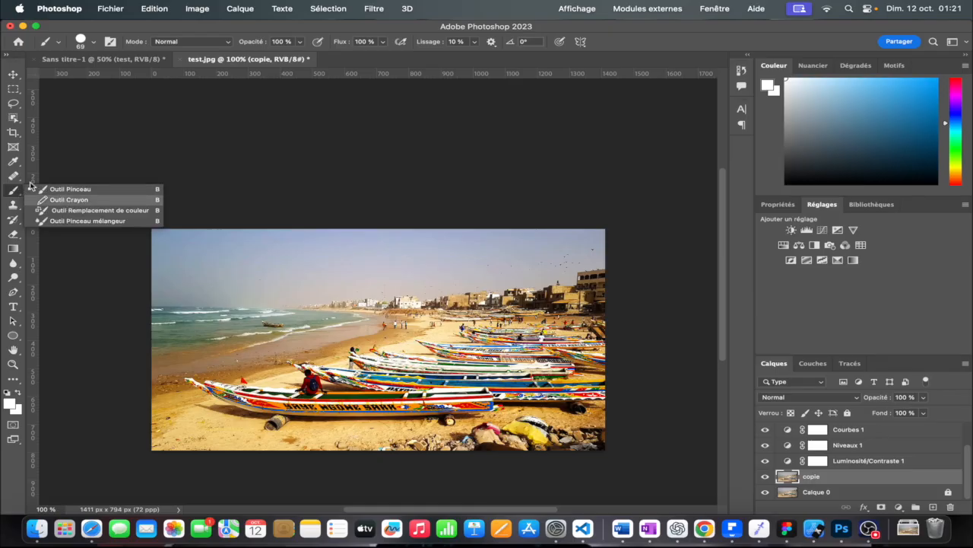
left_click(13, 175)
right_click(13, 175)
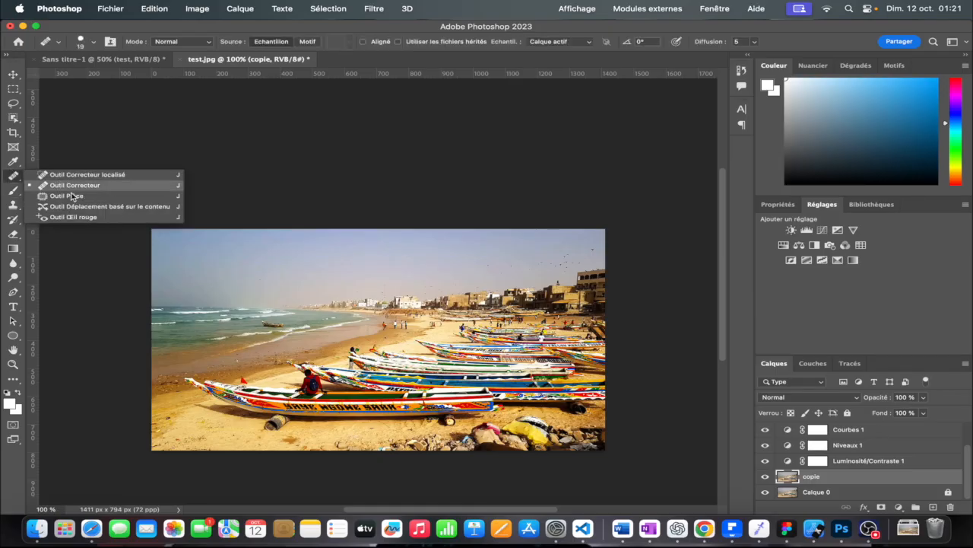
left_click(13, 234)
left_click(13, 233)
right_click(13, 234)
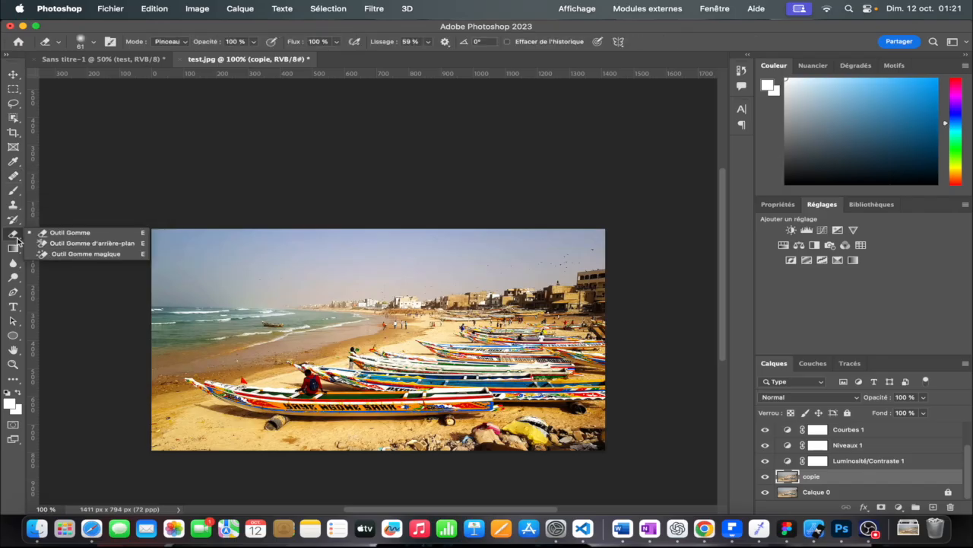
left_click(71, 244)
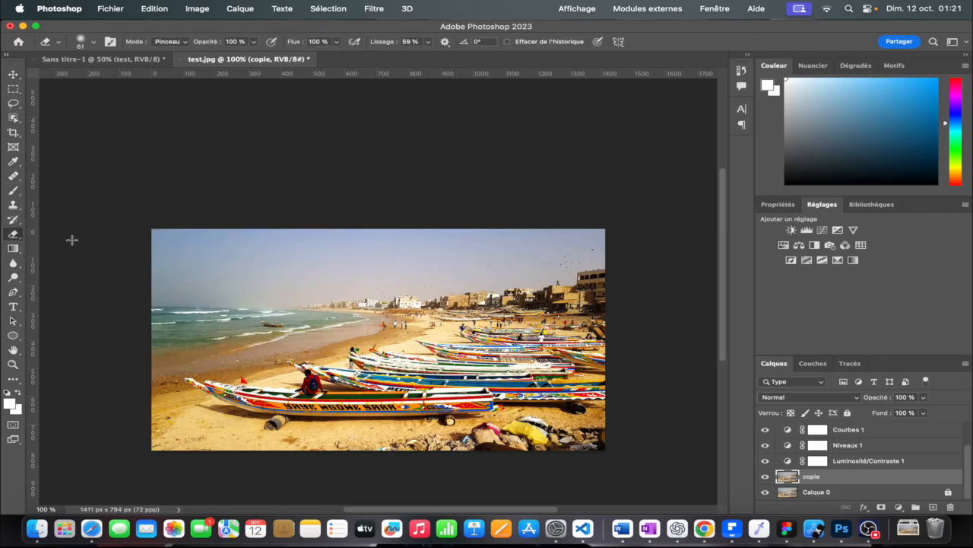
Step: Try erasing parts of the sky on the copie layer, undo both attempts and return to the standard Gomme tool
left_click(221, 267)
left_click(256, 268)
key("super+z")
key("super+z")
key("shift+e")
right_click(14, 234)
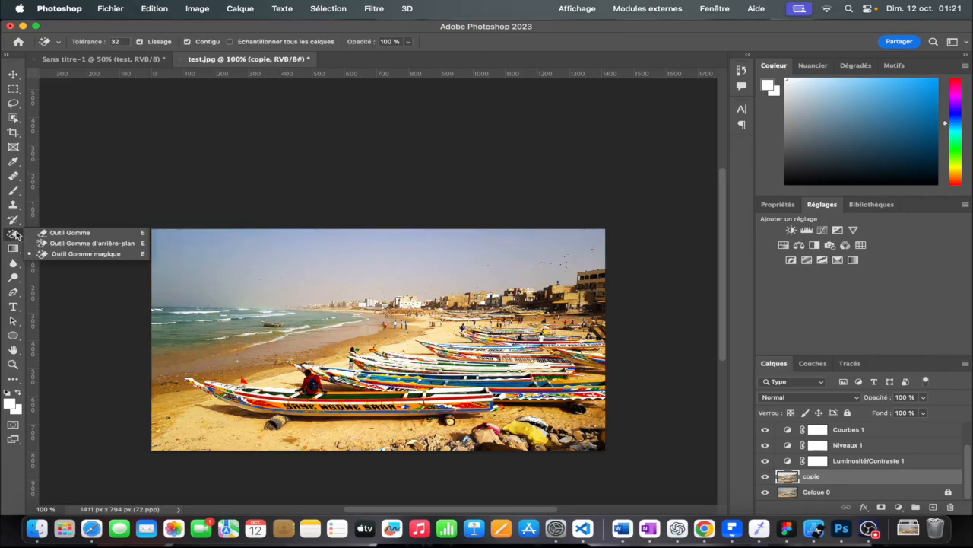
left_click(69, 233)
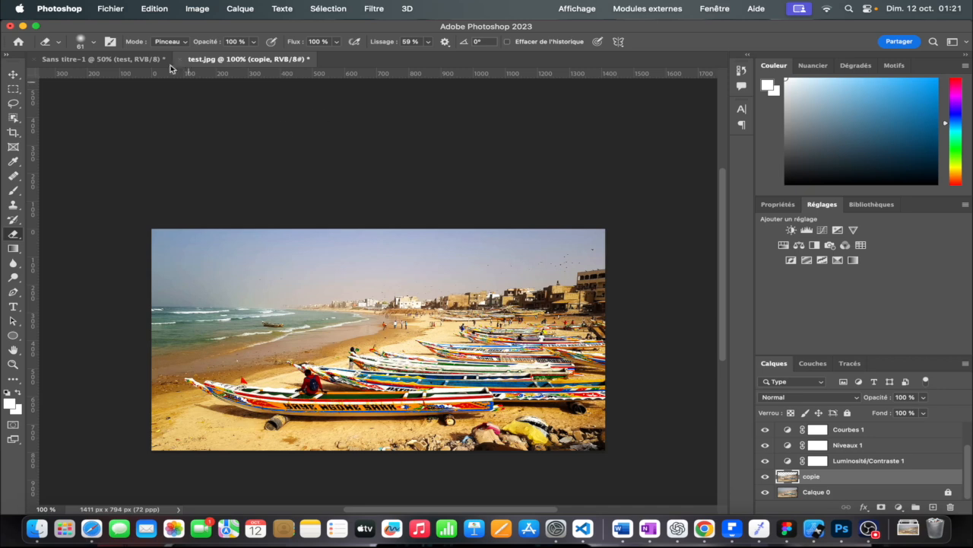
Step: Create a portrait A4 document of 210 x 297 mm at 300 ppi and close it
left_click(106, 8)
left_click(122, 27)
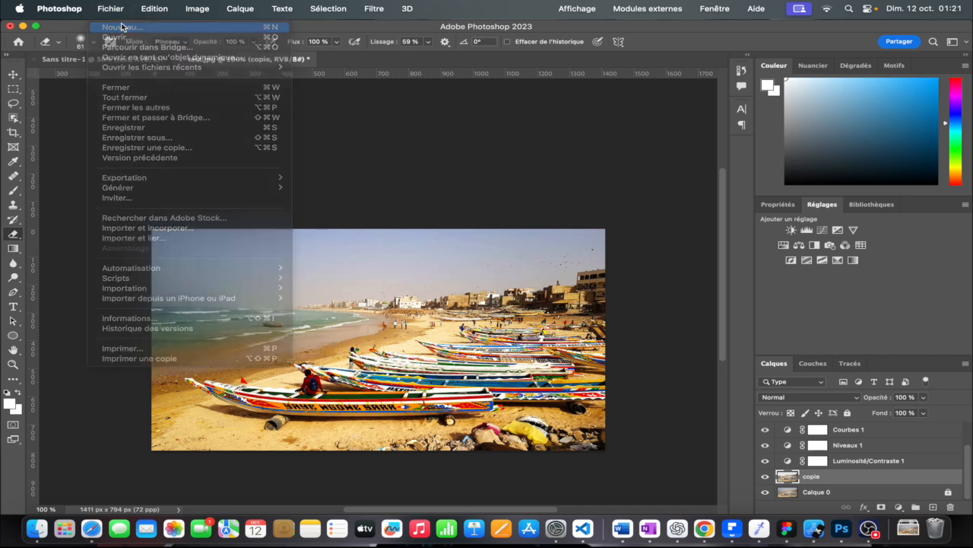
left_click(446, 212)
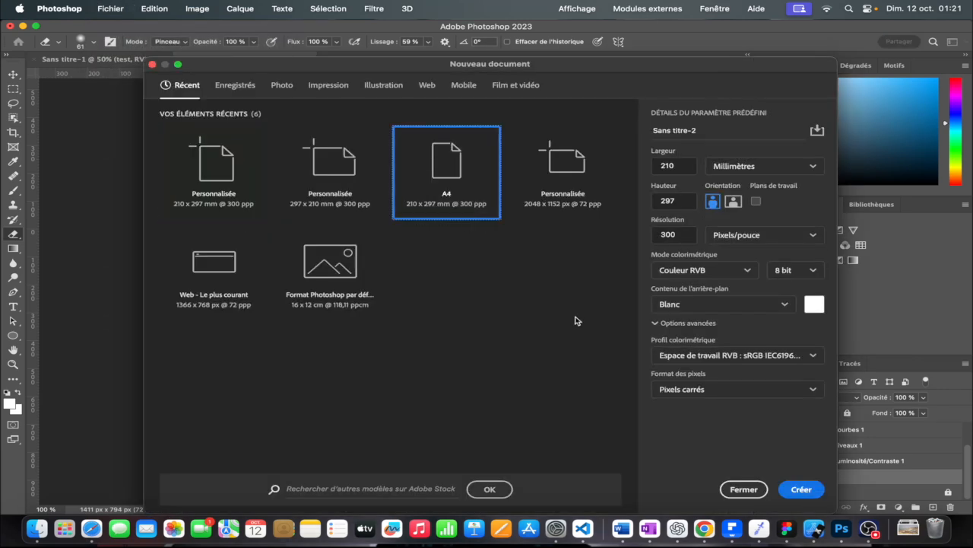
left_click(802, 489)
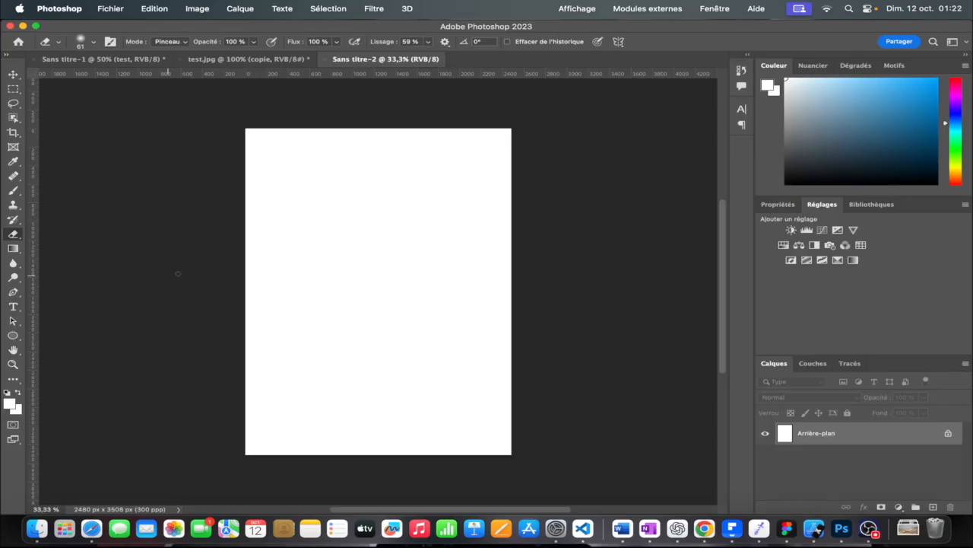
left_click(328, 59)
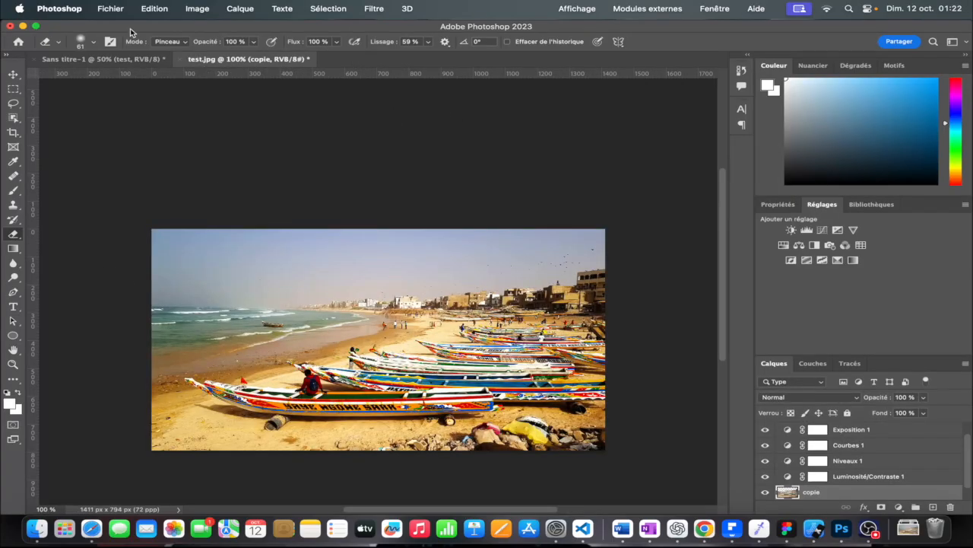
Step: Create a new A4 document in landscape orientation at 300 pixels per inch with a white background
left_click(124, 14)
left_click(136, 31)
left_click(733, 201)
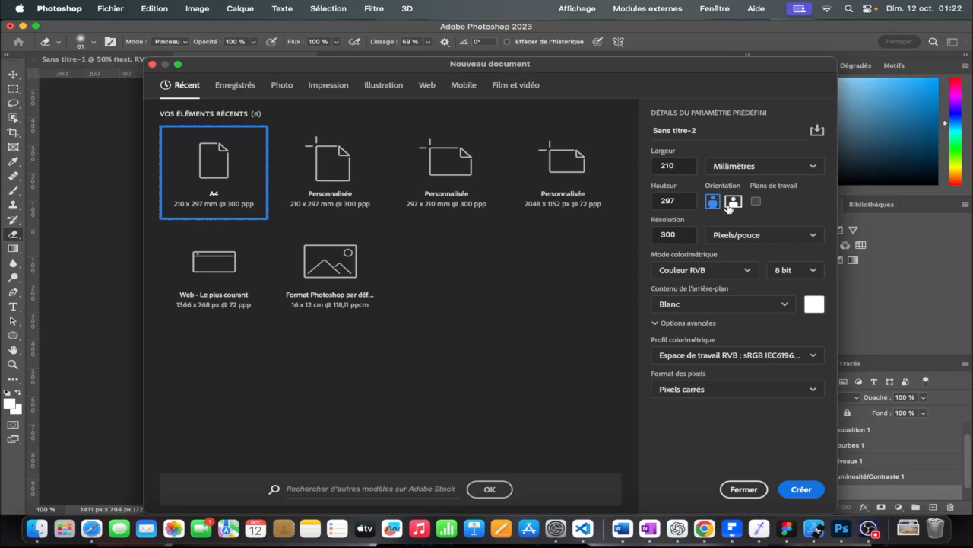
left_click(799, 493)
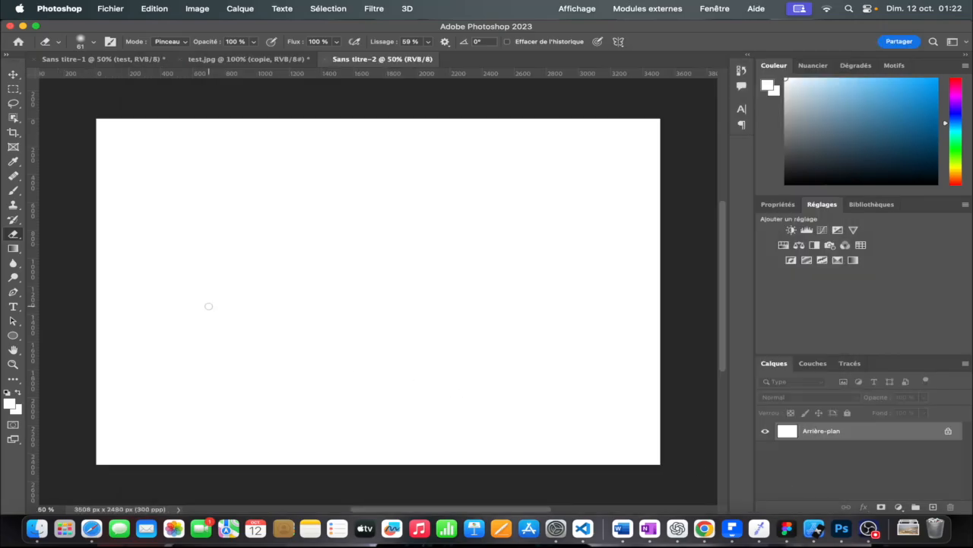
Step: Look through the variants of the Plume tool and of the shape tools
left_click(13, 291)
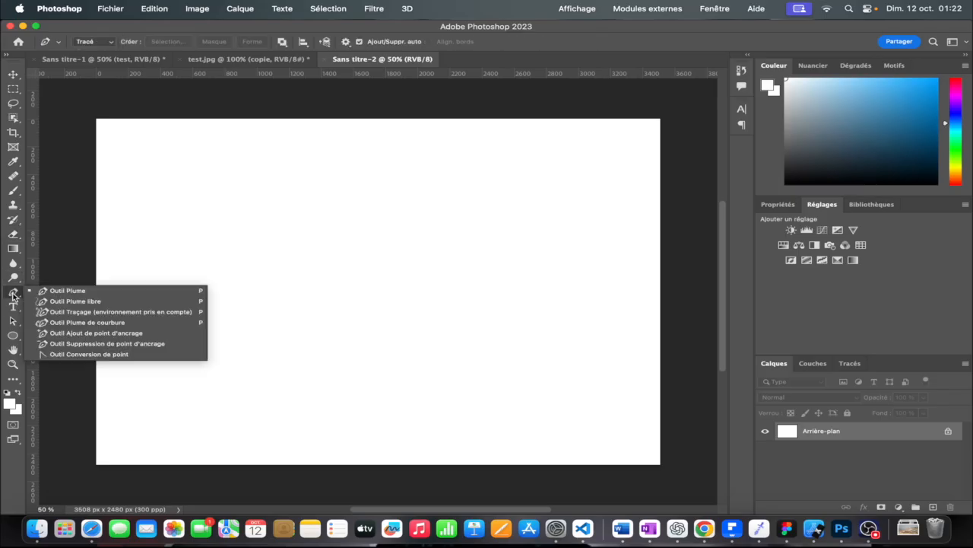
left_click(147, 289)
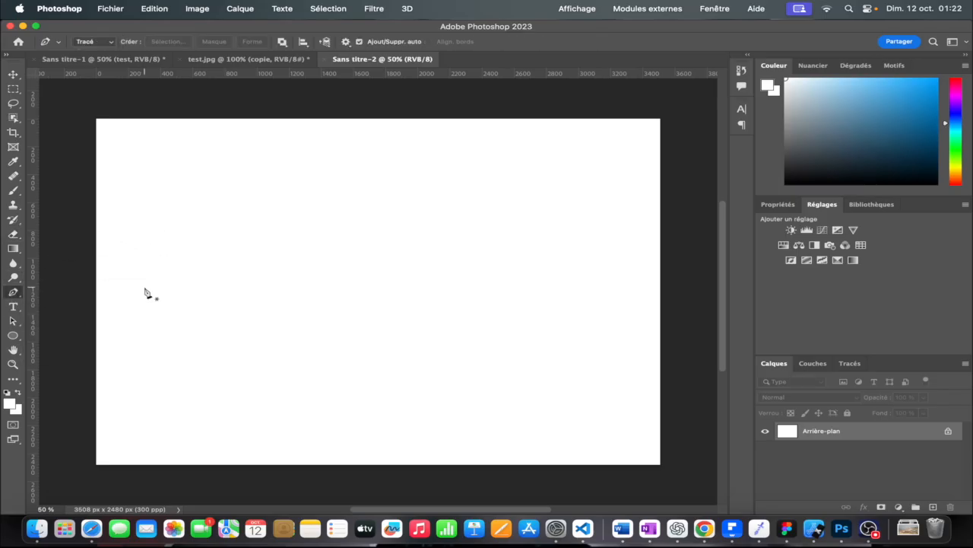
left_click(18, 335)
right_click(20, 335)
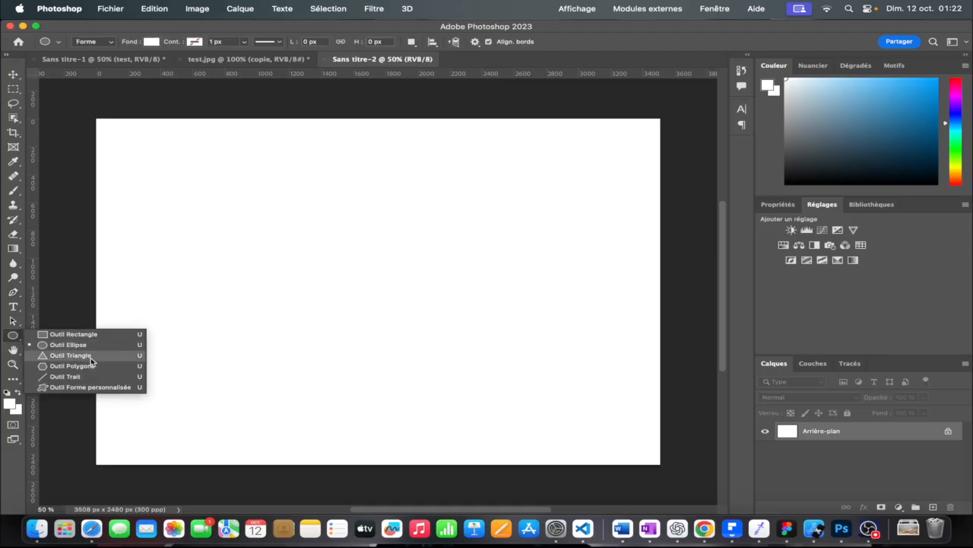
Step: Draw the upper edge of a freeform path with the Plume tool, using a curved hump followed by a straight rising segment
left_click(14, 293)
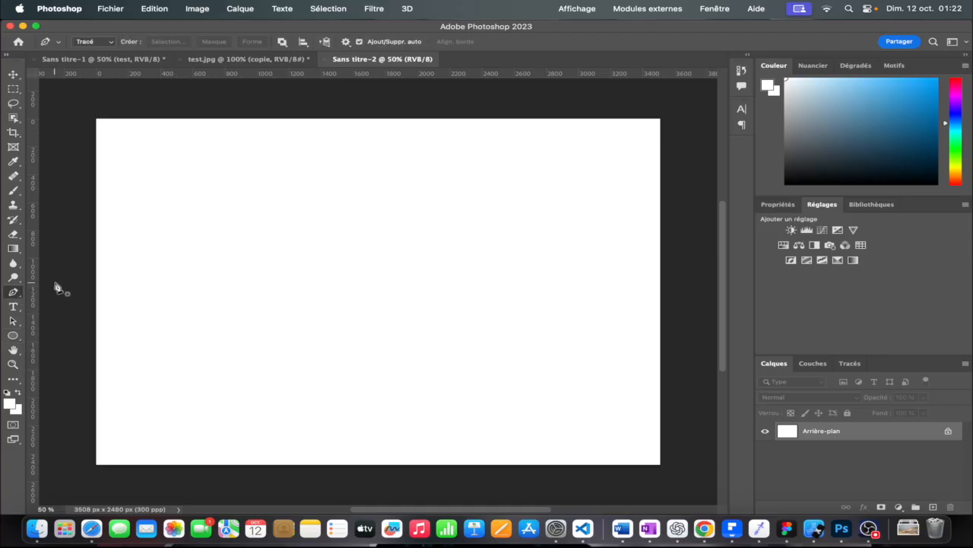
left_click(122, 221)
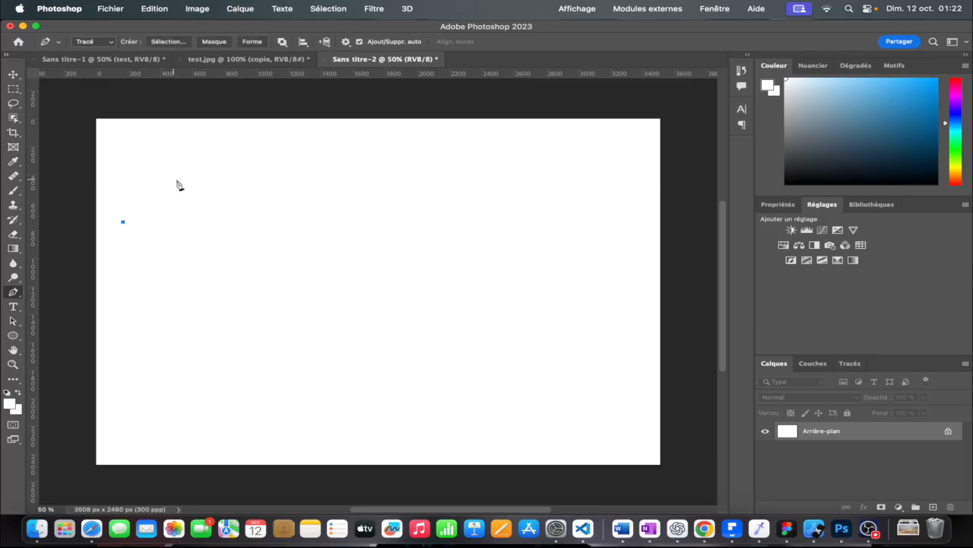
left_click(235, 146)
left_click_drag(236, 146, 331, 210)
scroll(330, 209, "up", 3)
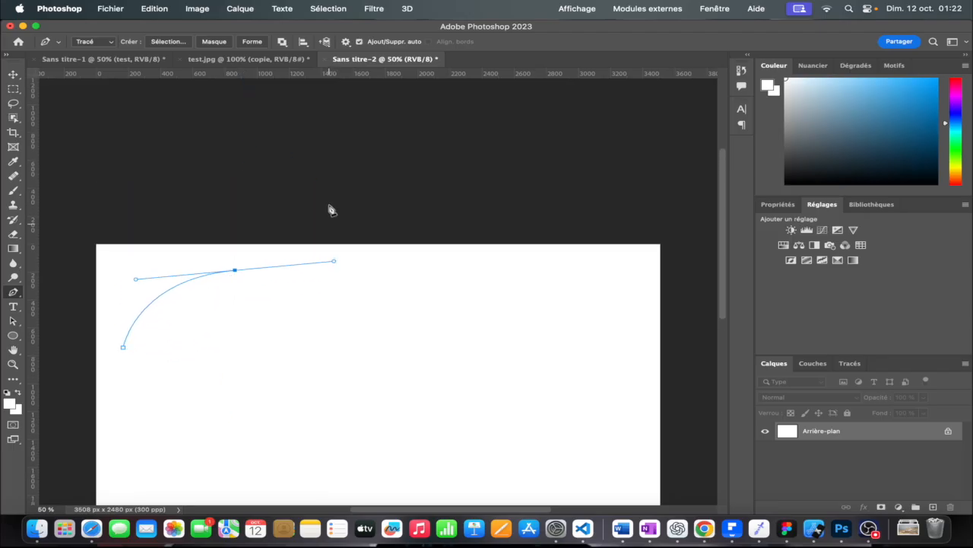
scroll(365, 219, "down", 5)
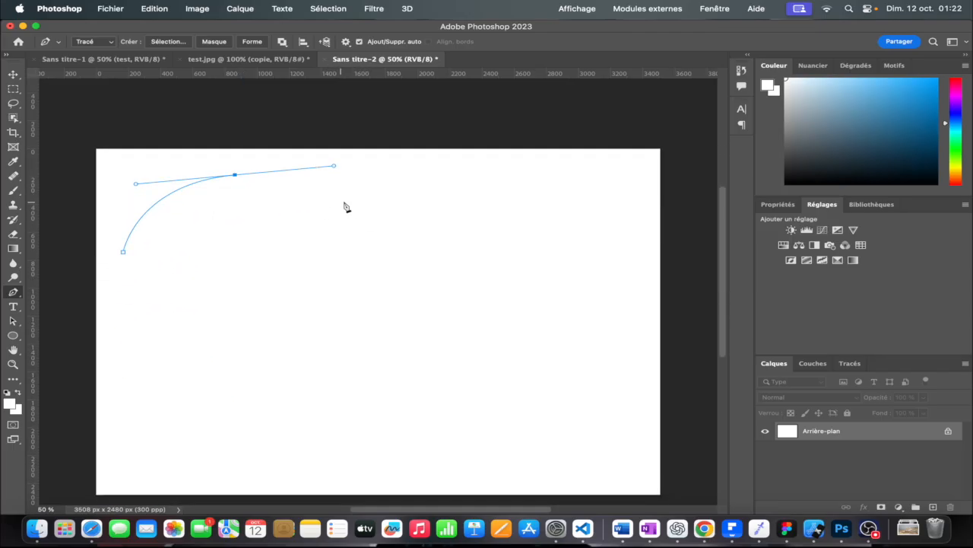
left_click(329, 219)
left_click(395, 193)
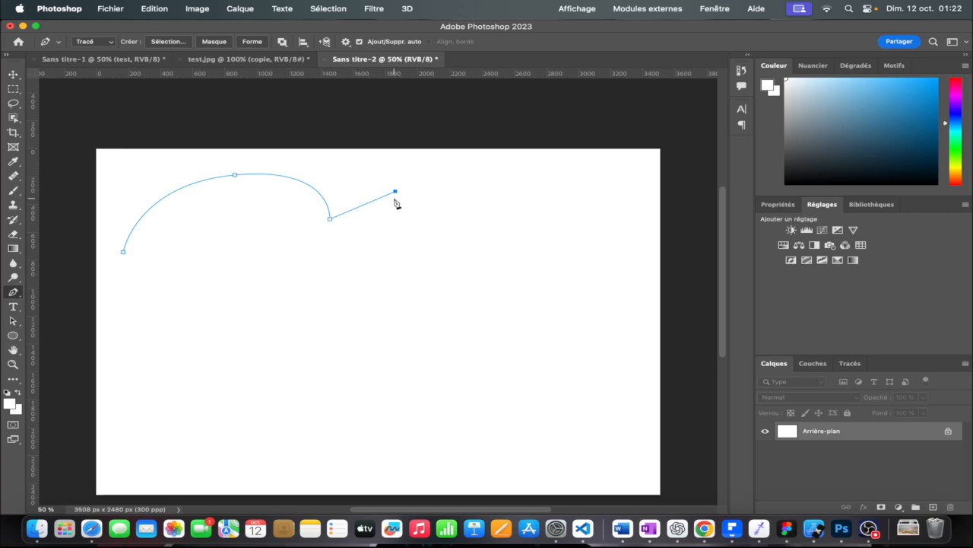
Step: Continue the path back along its lower side with curved and straight segments and close it at its starting point
left_click(394, 261)
left_click_drag(394, 261, 333, 293)
left_click(338, 291)
left_click_drag(240, 283, 241, 246)
left_click(204, 266)
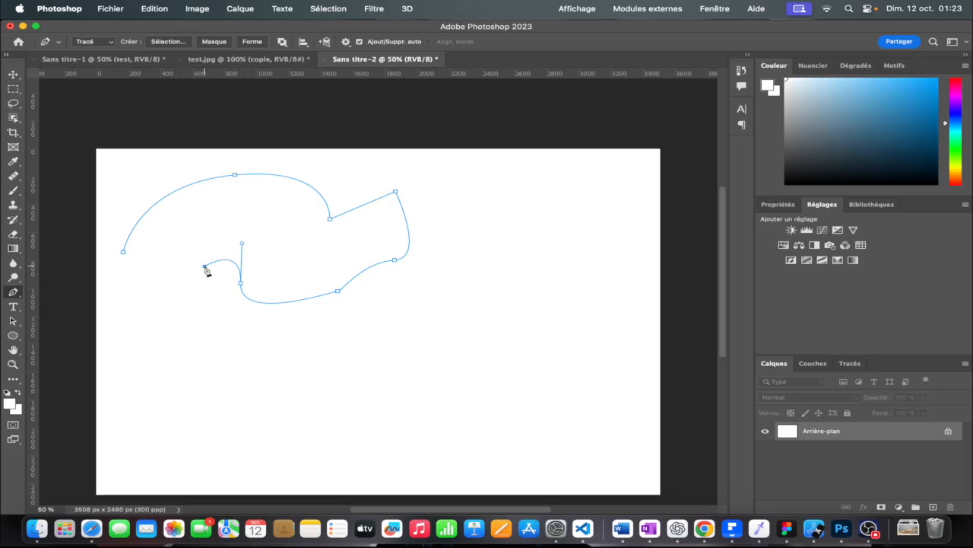
left_click(173, 294)
left_click(123, 252)
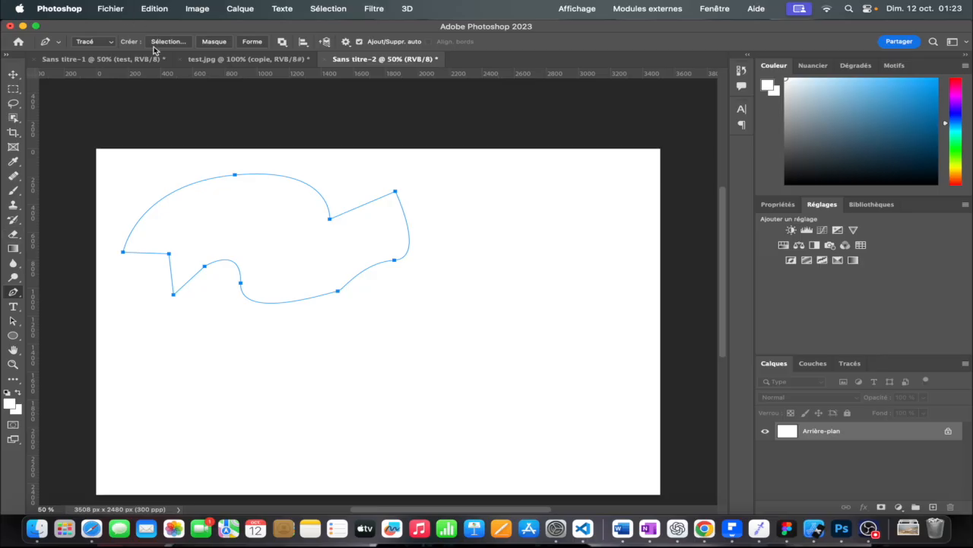
Step: Convert the closed path into a shape layer and look through its mask properties
left_click(252, 42)
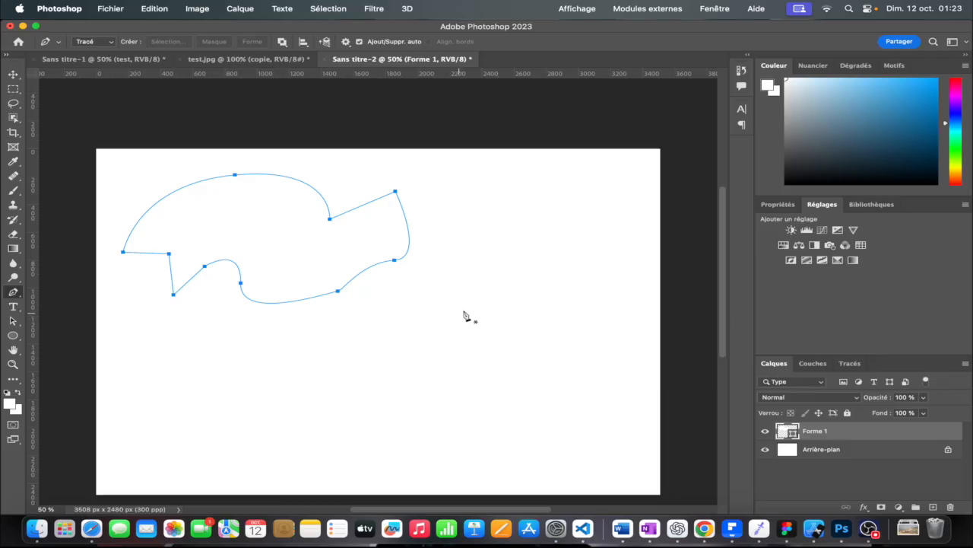
left_click(778, 204)
scroll(808, 270, "down", 2)
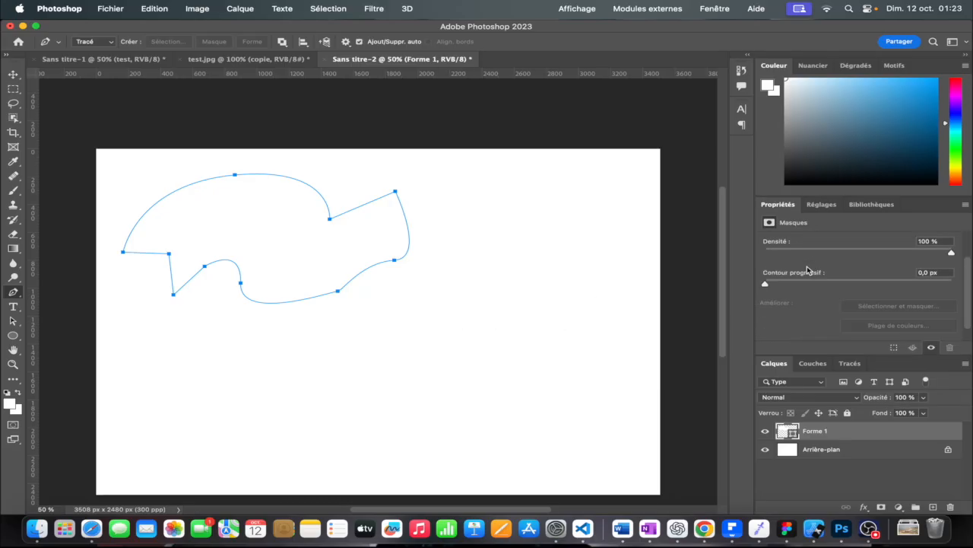
scroll(808, 266, "down", 1)
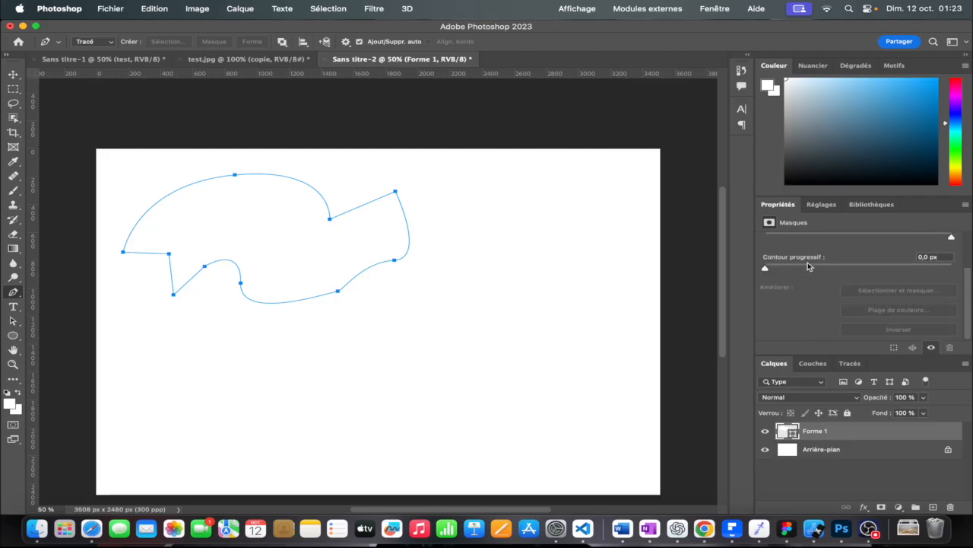
Step: Keep the Plume tool in Forme mode after trying Tracé and give the freeform shape a red fill
scroll(808, 266, "up", 3)
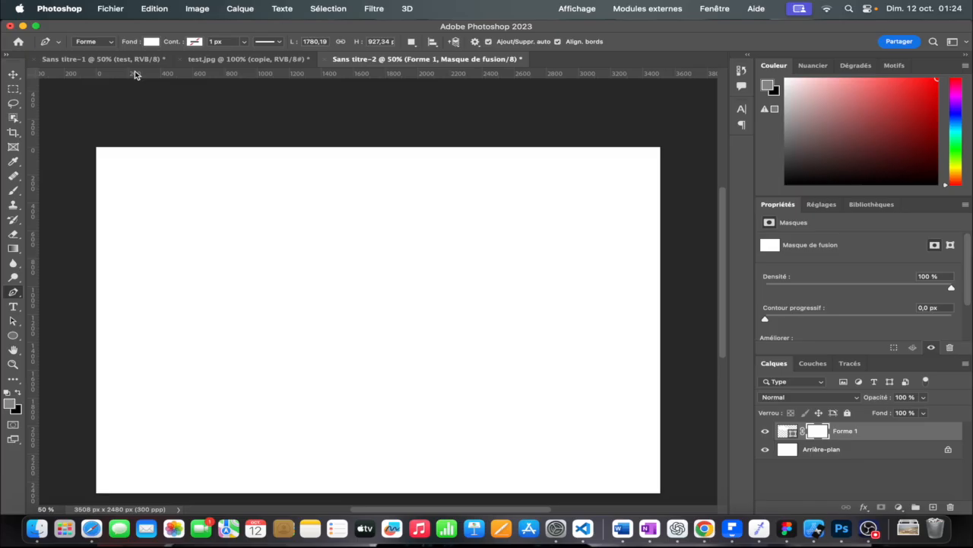
left_click(95, 41)
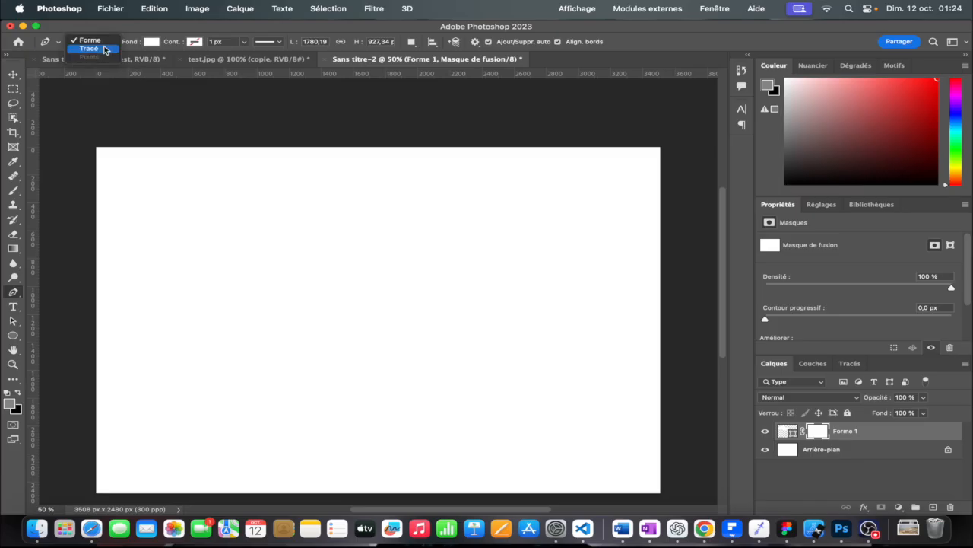
left_click(98, 50)
left_click(105, 41)
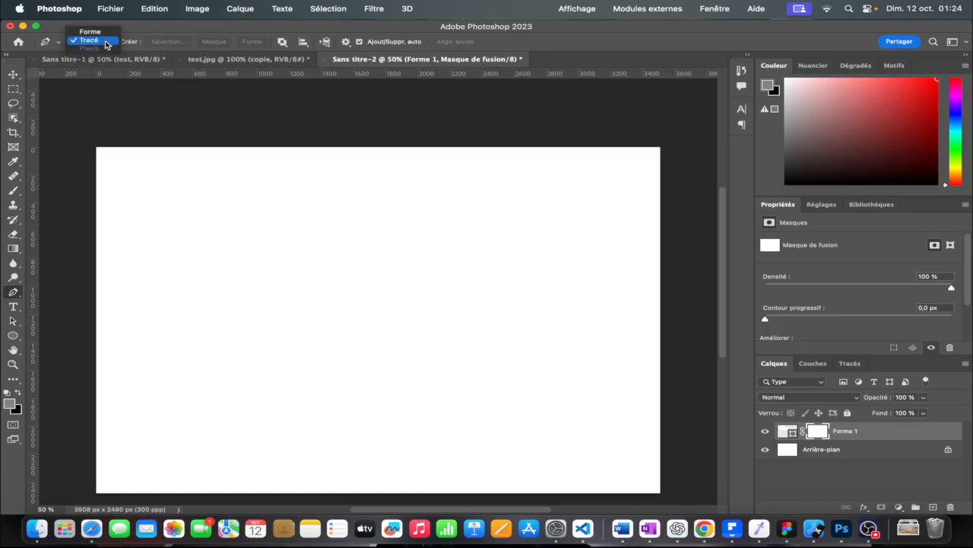
left_click(103, 32)
left_click(152, 42)
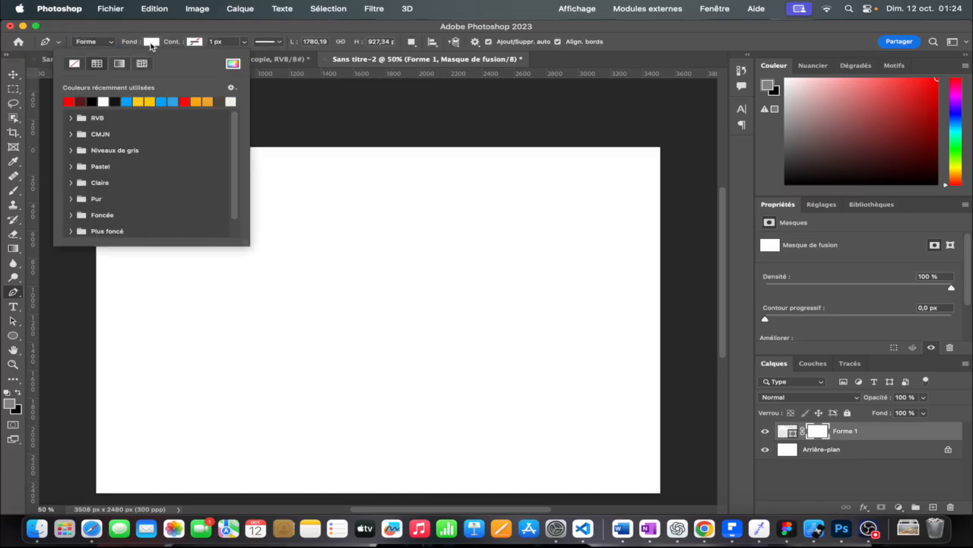
left_click(69, 100)
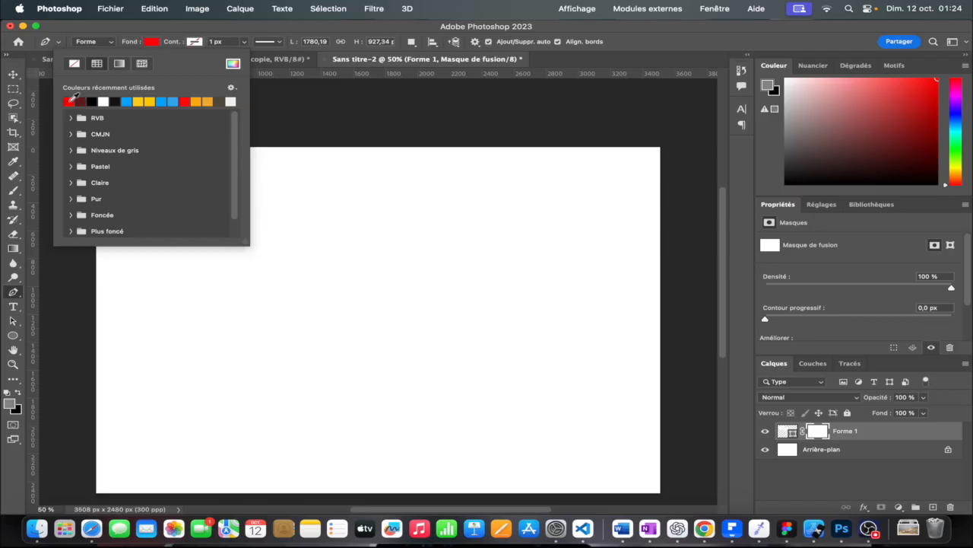
Step: Delete the freeform shape from the canvas and add a new empty layer above the background
left_click(13, 74)
left_click_drag(269, 224, 393, 230)
key("BackSpace")
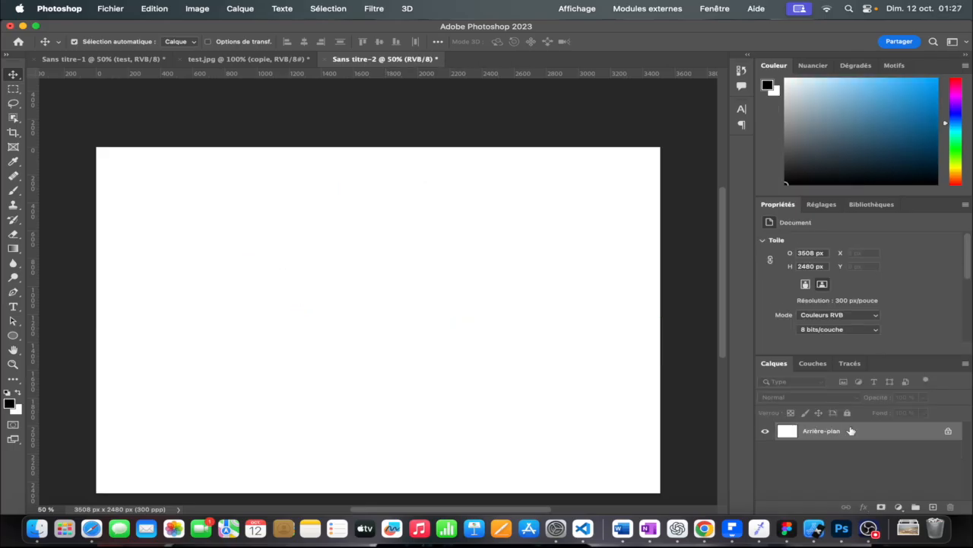
left_click(933, 506)
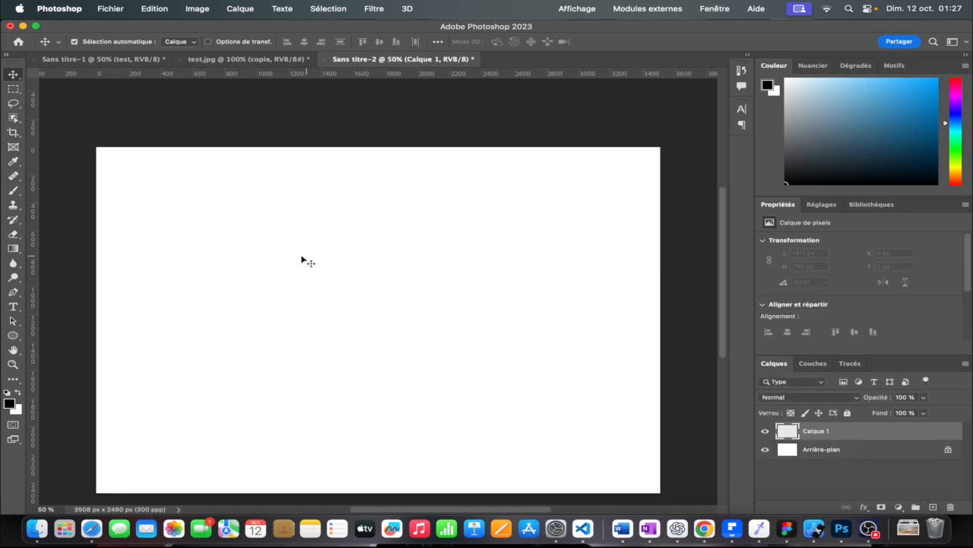
Step: Start a black shape with the Plume tool in Forme mode, drawing its left side and zigzag lower edge with straight segments
left_click(15, 292)
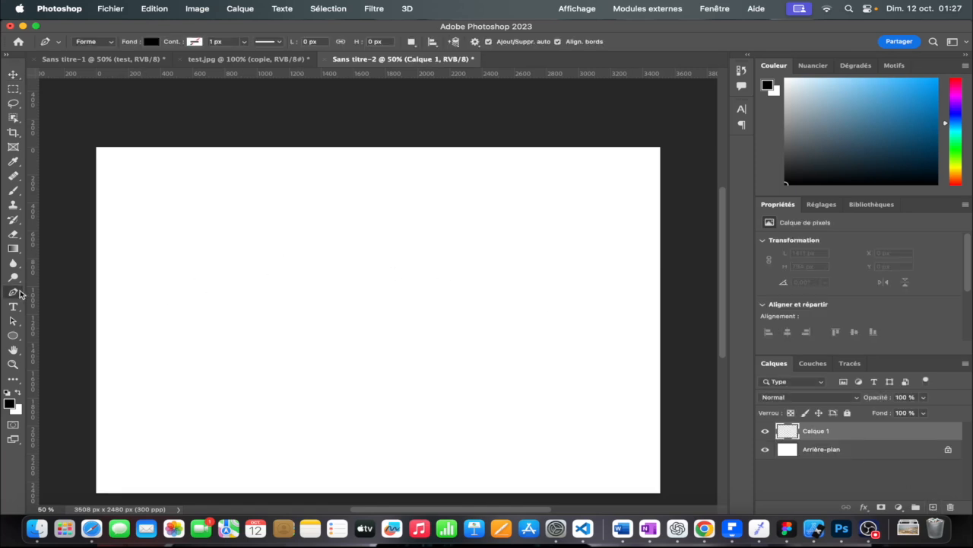
left_click(137, 218)
left_click(141, 339)
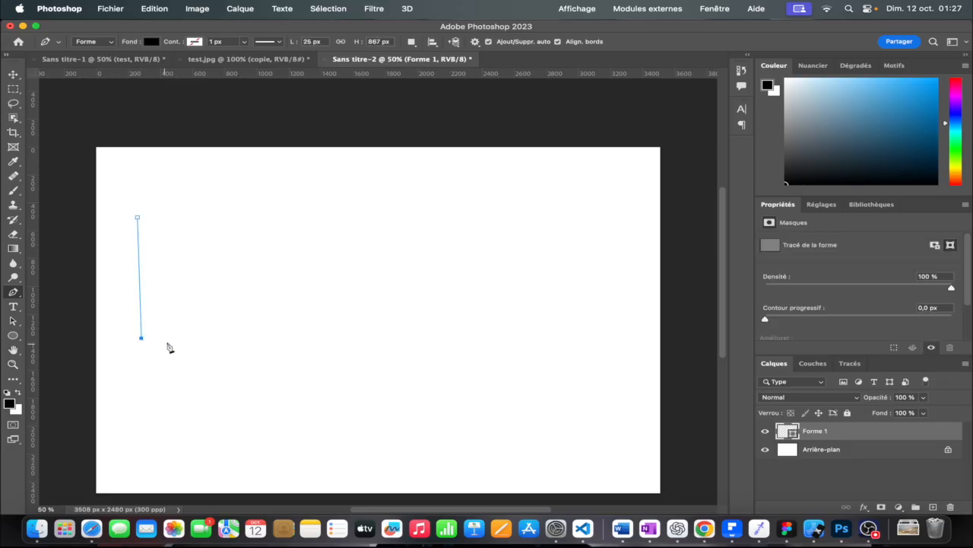
left_click(214, 250)
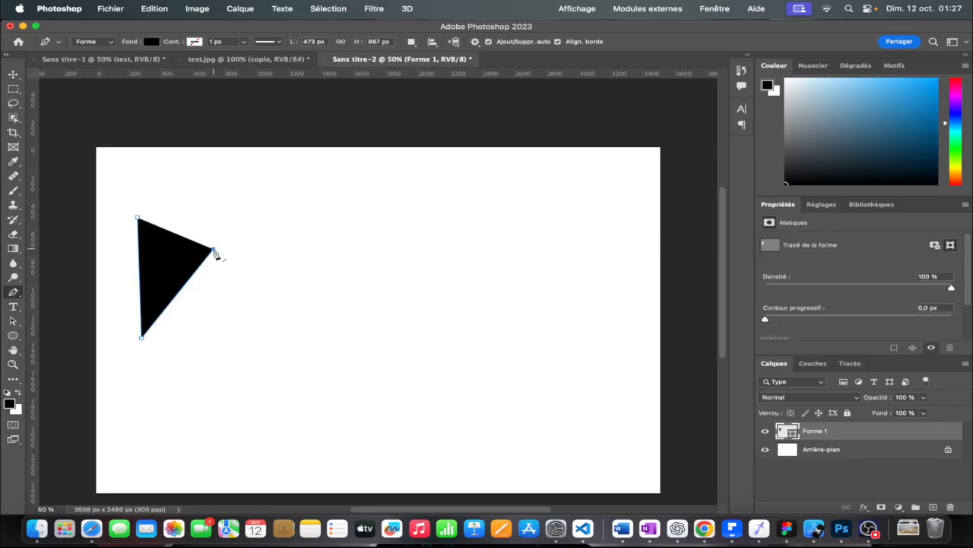
left_click(222, 326)
left_click(299, 288)
left_click(311, 262)
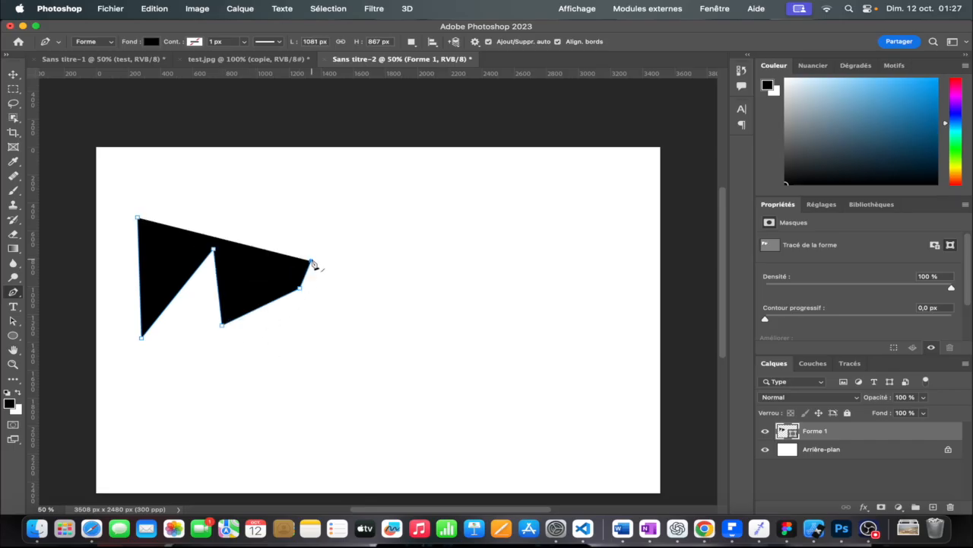
Step: Extend the black shape to a pointed right corner, curve its upper edge back and close it at its starting point
left_click(374, 197)
left_click_drag(325, 175, 328, 147)
left_click_drag(204, 185, 186, 176)
left_click(138, 218)
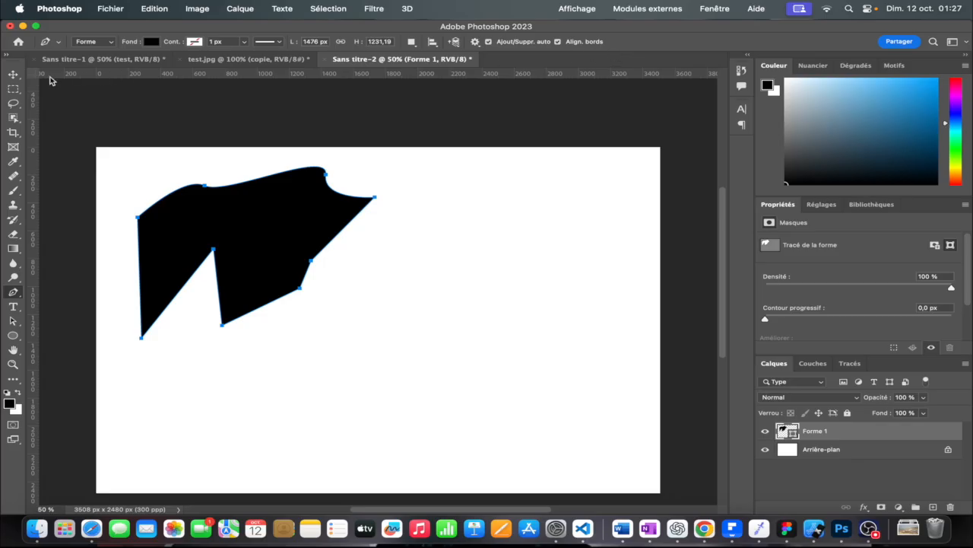
Step: Move the black freeform shape towards the middle of the canvas and remove it
left_click(19, 76)
left_click(131, 119)
left_click_drag(291, 227, 372, 284)
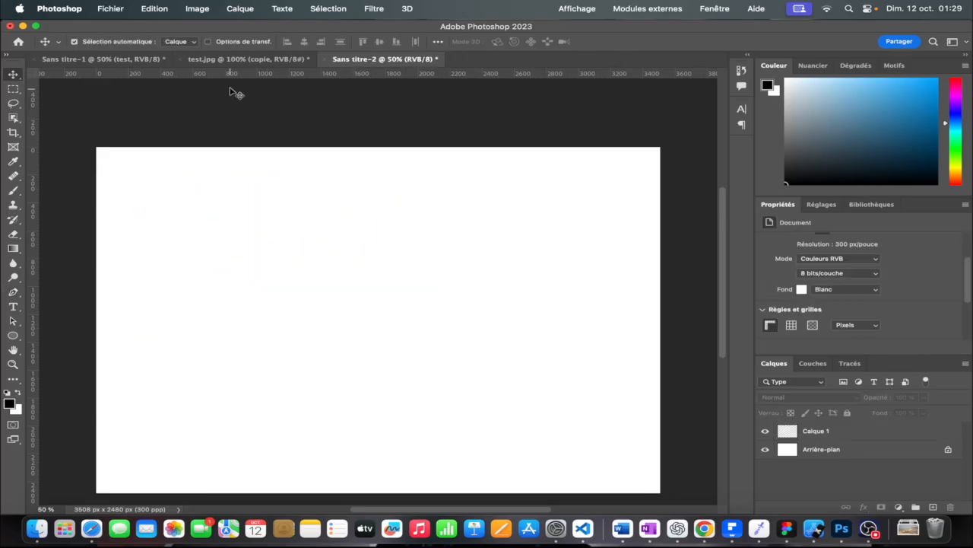
Step: Look at the other open documents, test.jpg and Sans titre-1, and return to Sans titre-2
left_click(250, 59)
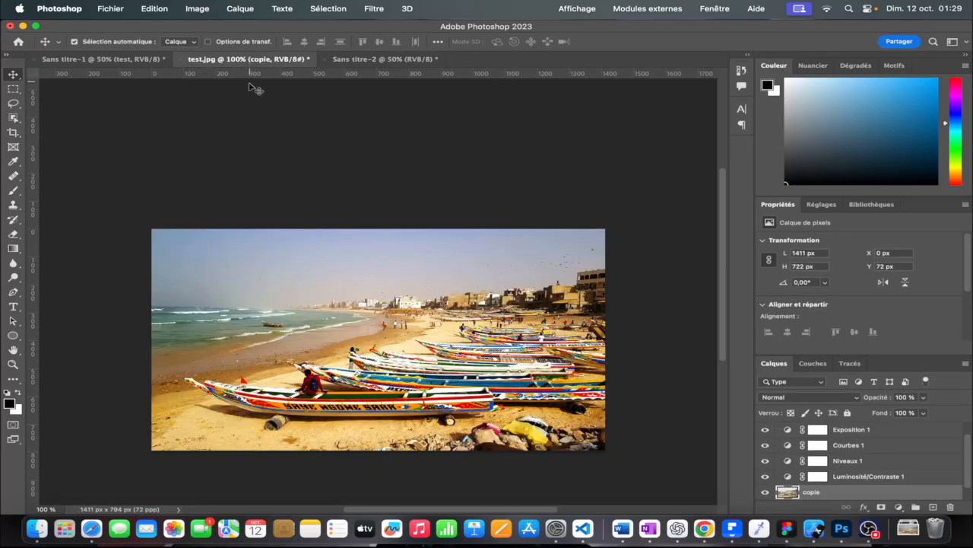
left_click(129, 61)
left_click(349, 61)
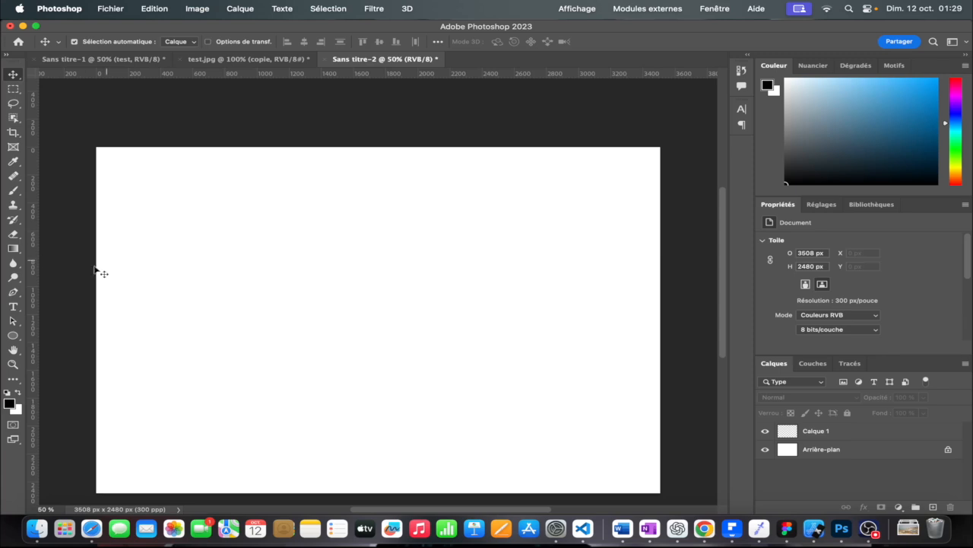
Step: Draw an ellipse about 1108 x 1019 px in the canvas's left half, set the foreground colour to blue and fill the ellipse with red
left_click(22, 336)
left_click_drag(172, 208, 349, 350)
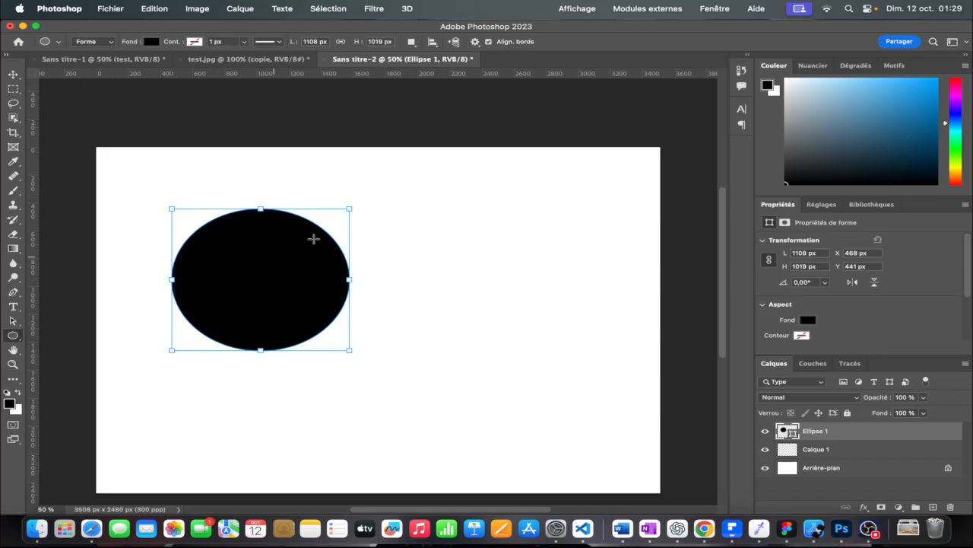
left_click_drag(875, 107, 892, 96)
left_click(808, 319)
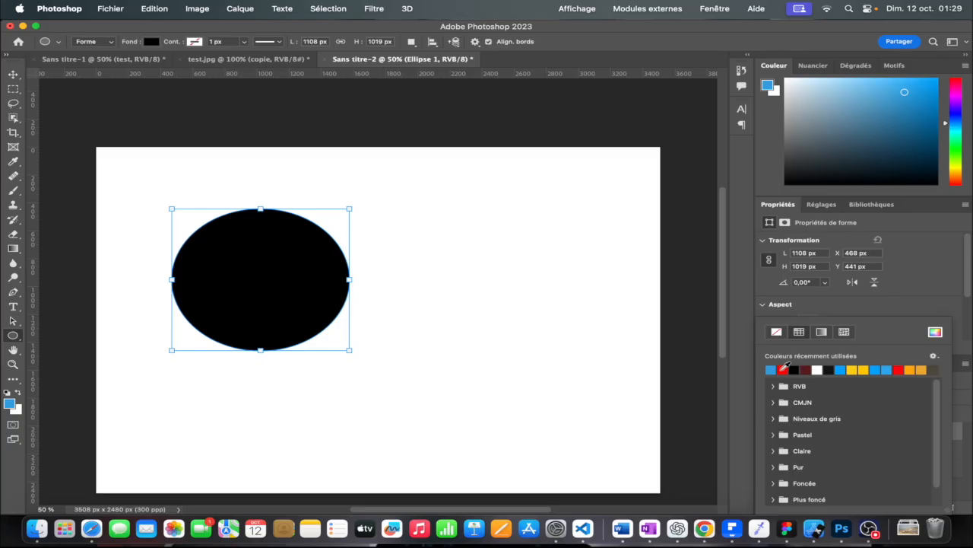
left_click(783, 370)
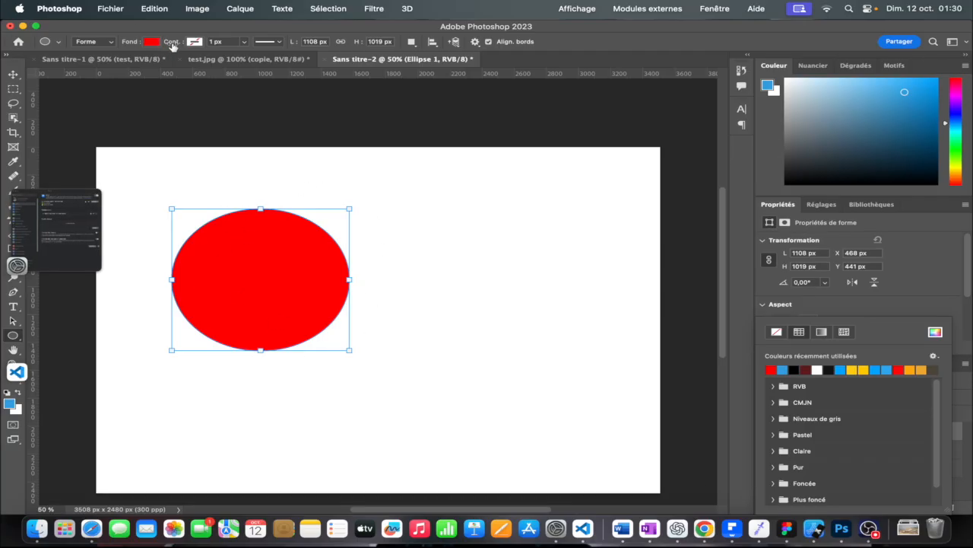
Step: Give the ellipse a black contour with a thickness of about 56.53 px
left_click(195, 42)
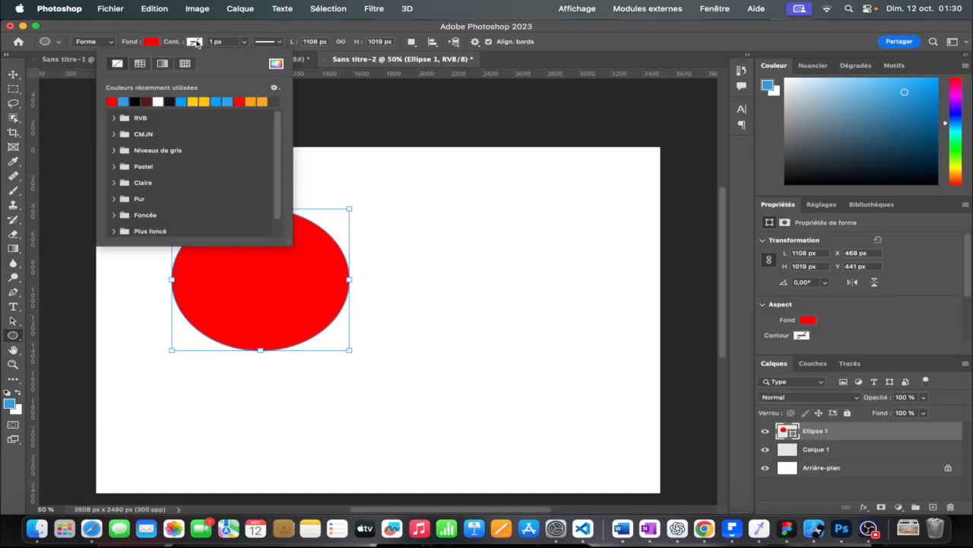
left_click(134, 101)
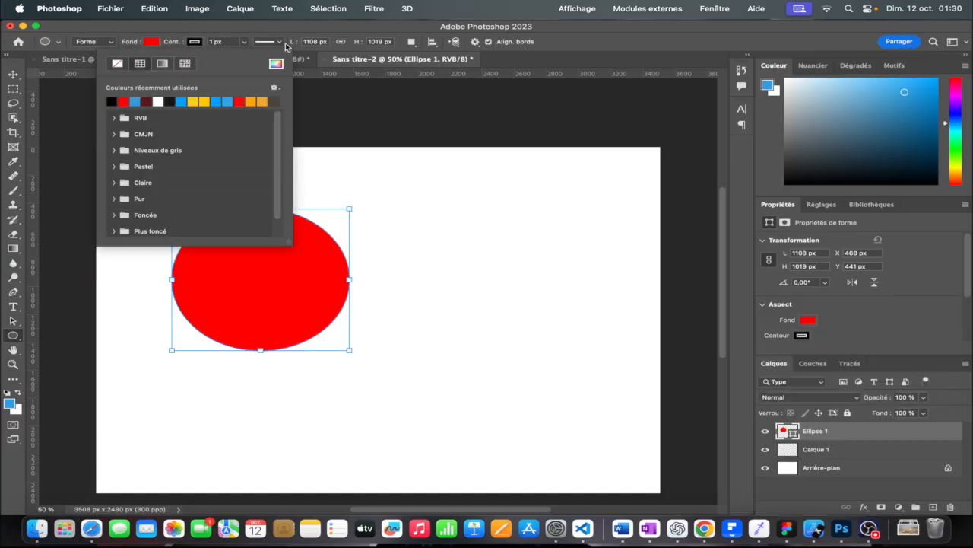
left_click(249, 36)
left_click(244, 43)
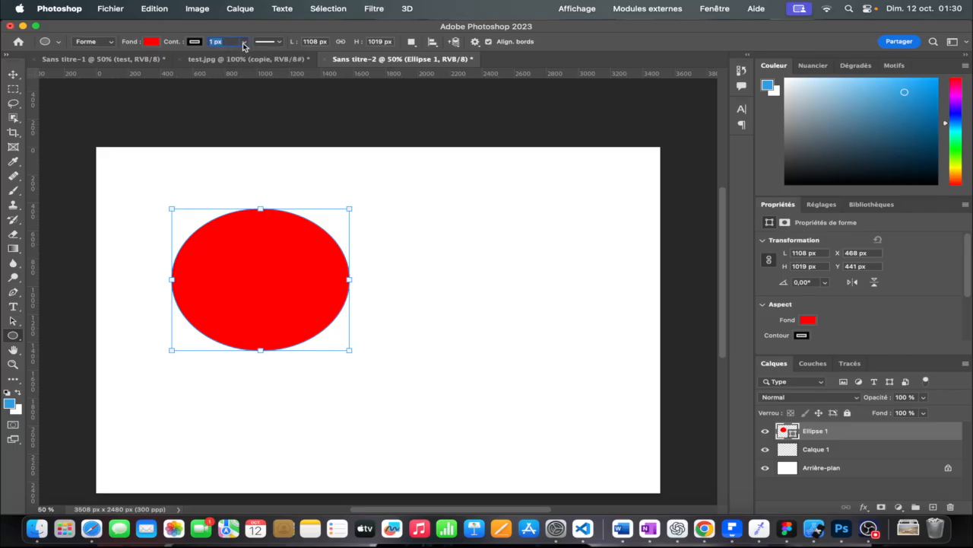
mouse_move(244, 57)
left_mouse_down()
mouse_move(285, 57)
mouse_move(257, 57)
left_mouse_up()
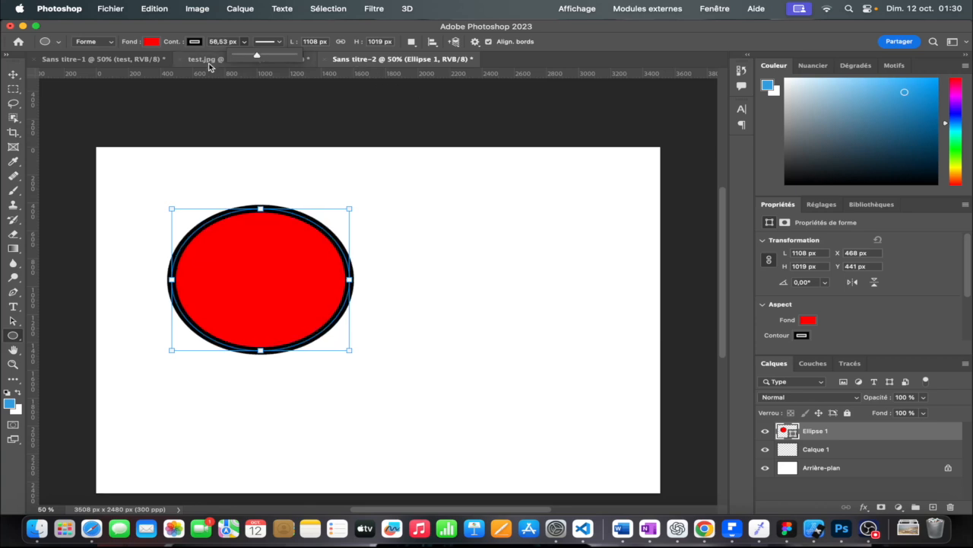
Step: Try the dashed and dotted contour styles on the ellipse and restore the solid line
left_click(279, 43)
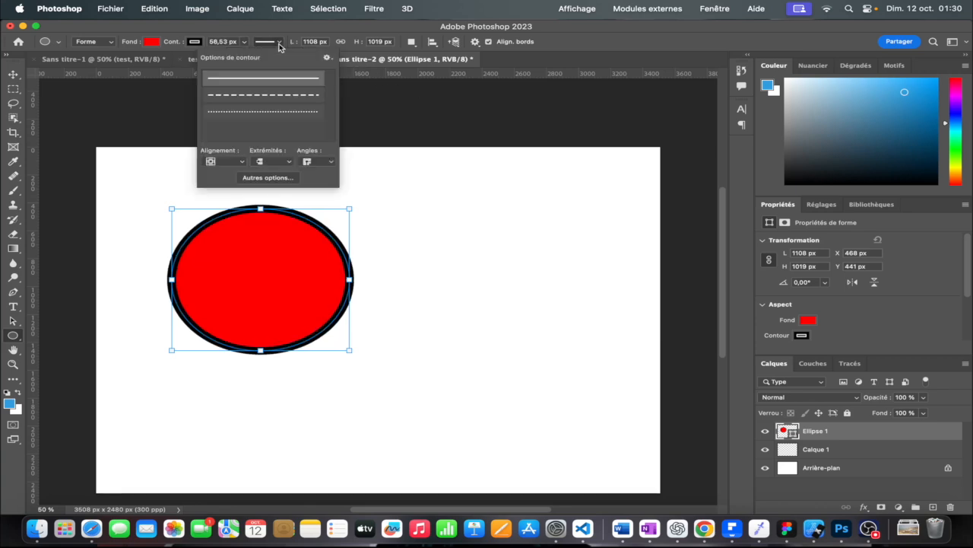
left_click(276, 111)
left_click(276, 99)
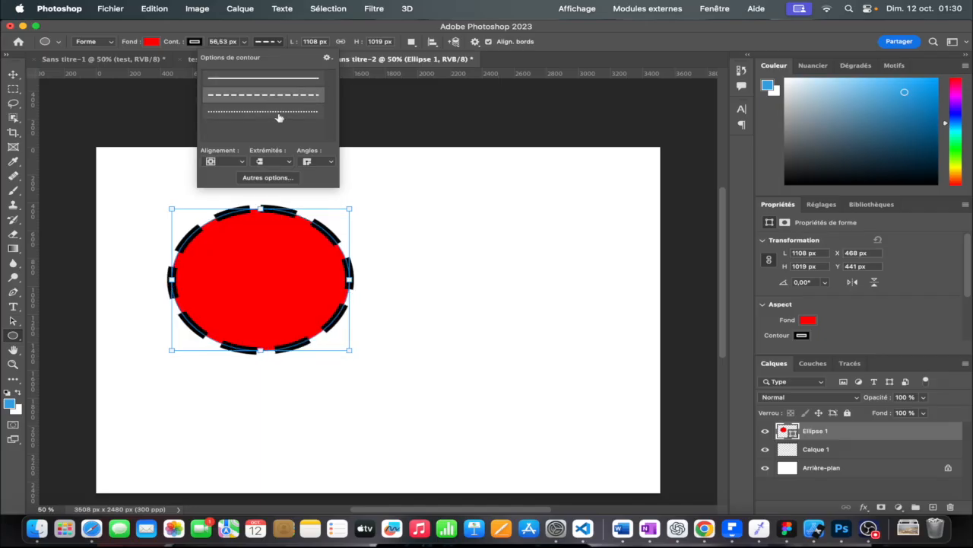
left_click(279, 115)
left_click(280, 85)
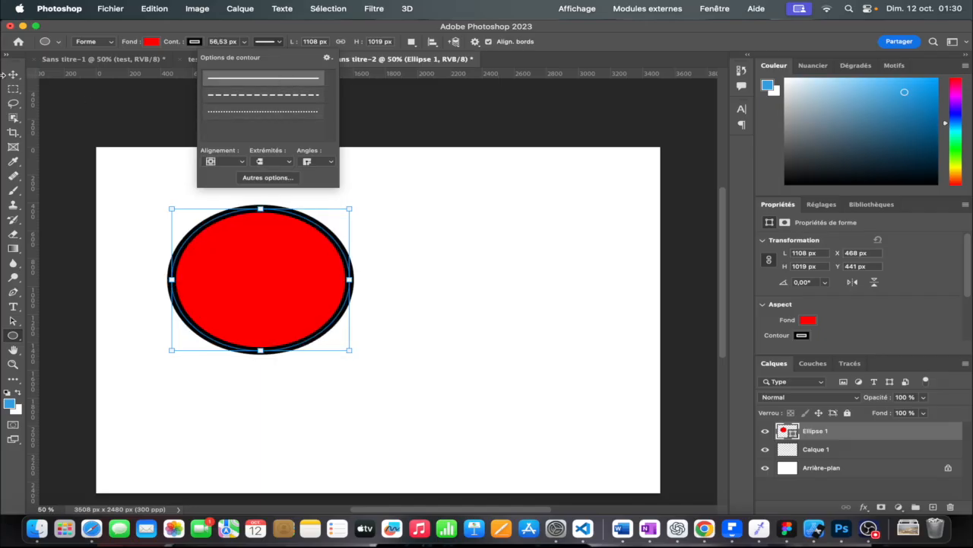
Step: Move the ellipse to the centre of the canvas and add the text "LG" to the left of it
left_click(13, 74)
mouse_move(280, 267)
left_mouse_down()
mouse_move(335, 267)
mouse_move(382, 292)
mouse_move(390, 320)
mouse_move(416, 298)
mouse_move(418, 324)
mouse_move(397, 299)
left_mouse_up()
key("t")
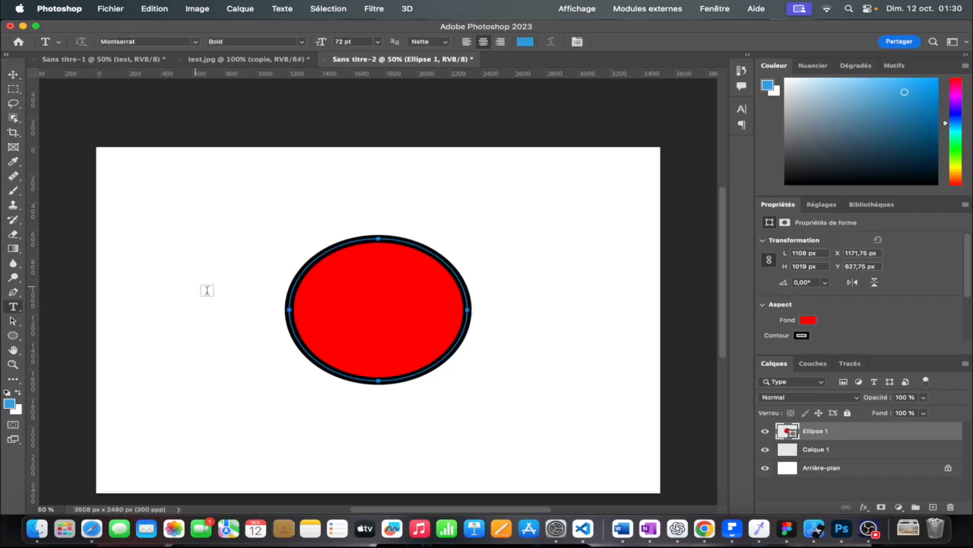
left_click(205, 343)
key("BackSpace")
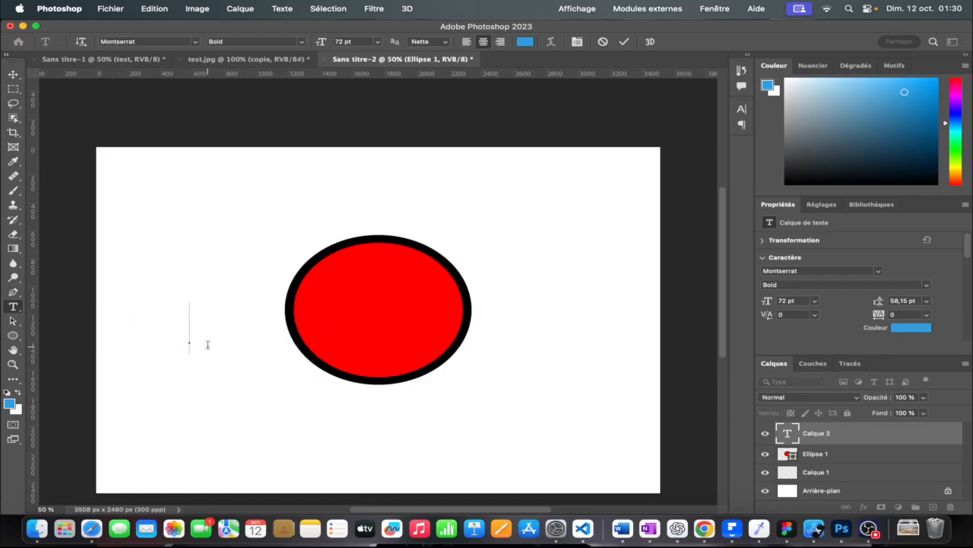
type("LG")
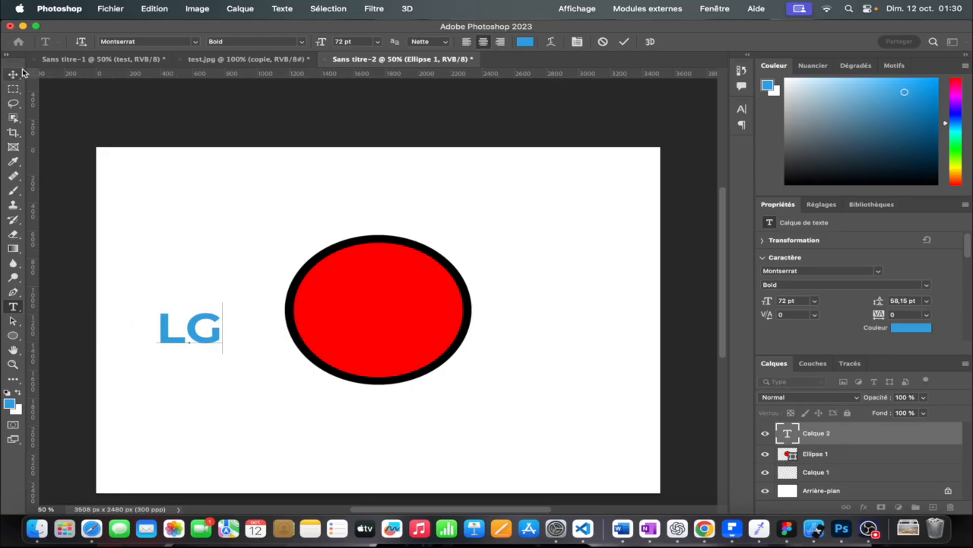
Step: Centre the LG text on the ellipse and enlarge it to about 200% so that it fills most of the width
left_click(14, 73)
left_click_drag(213, 337, 384, 323)
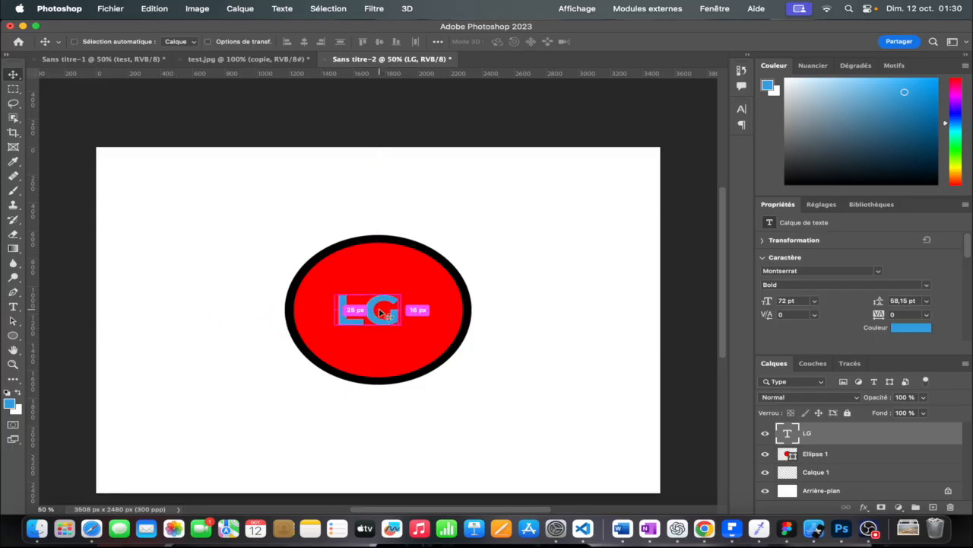
key("super+t")
mouse_move(402, 335)
left_mouse_down()
mouse_move(467, 379)
mouse_move(415, 330)
left_mouse_up()
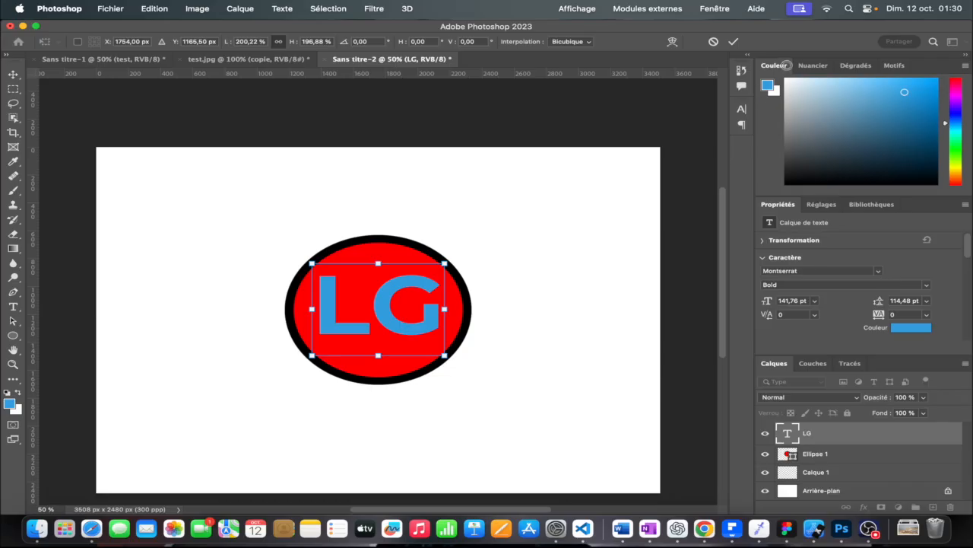
left_click(15, 75)
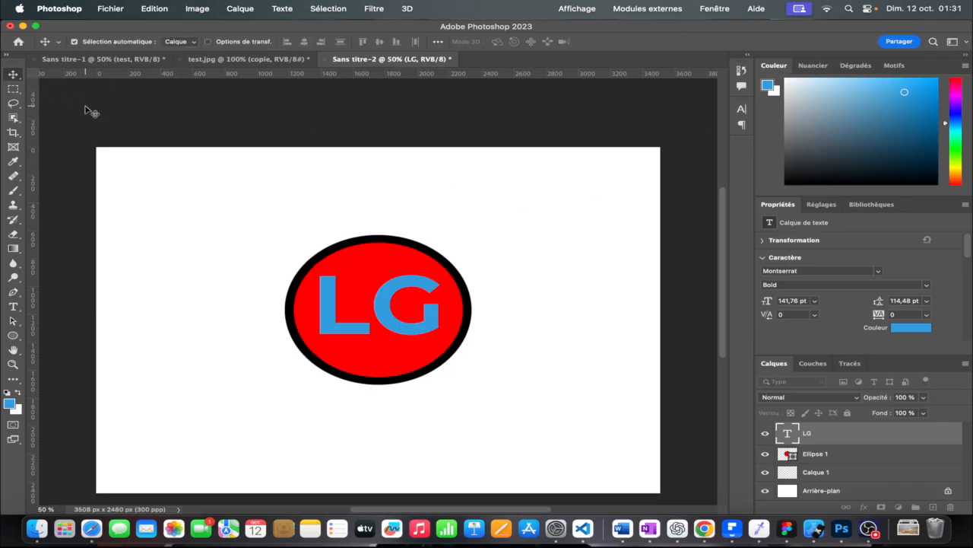
Step: Change the LG text's colour to white (ffffff)
left_click(91, 111)
left_click(423, 293)
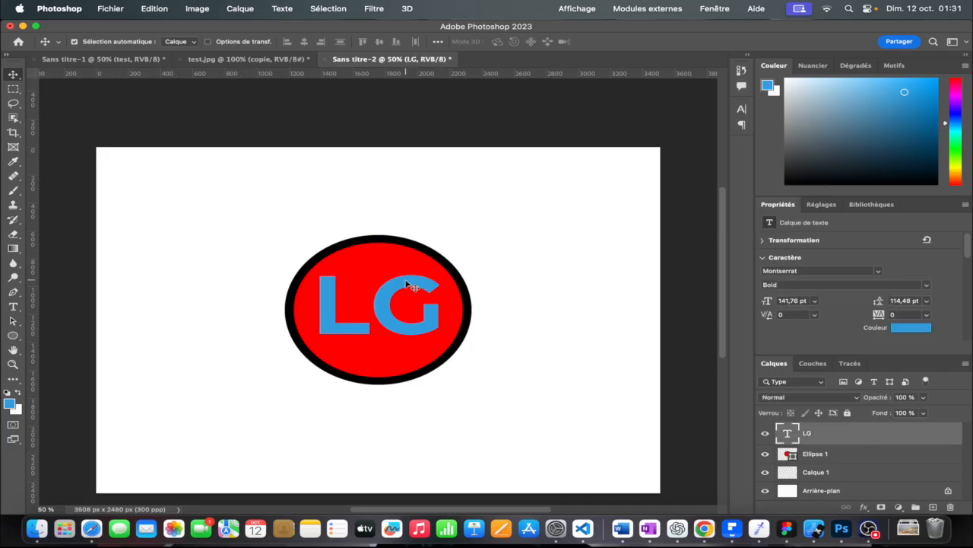
left_click(909, 327)
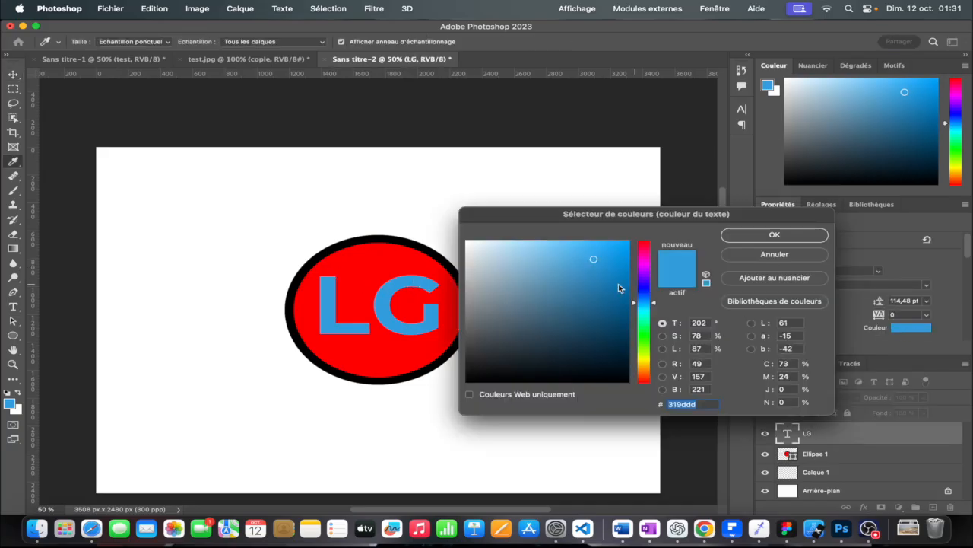
left_click_drag(618, 284, 466, 241)
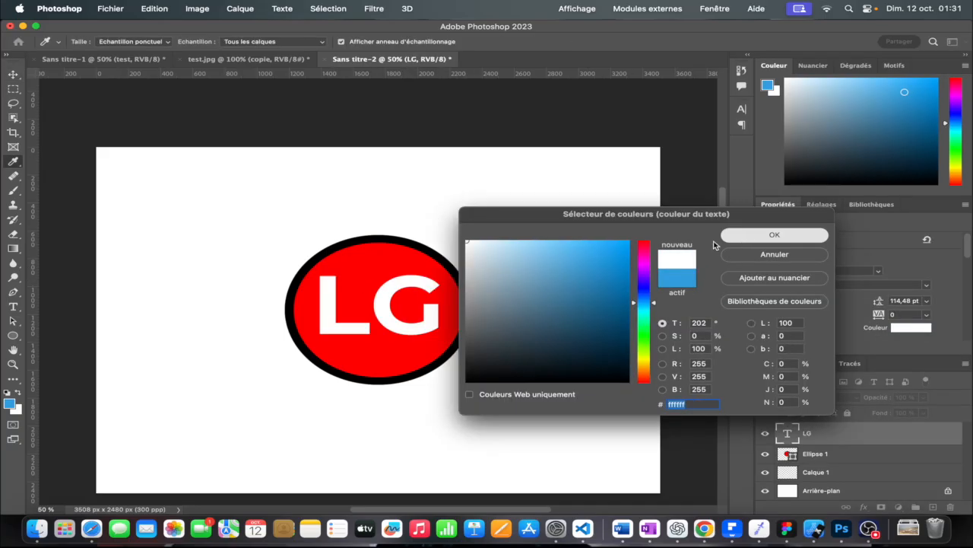
left_click(738, 236)
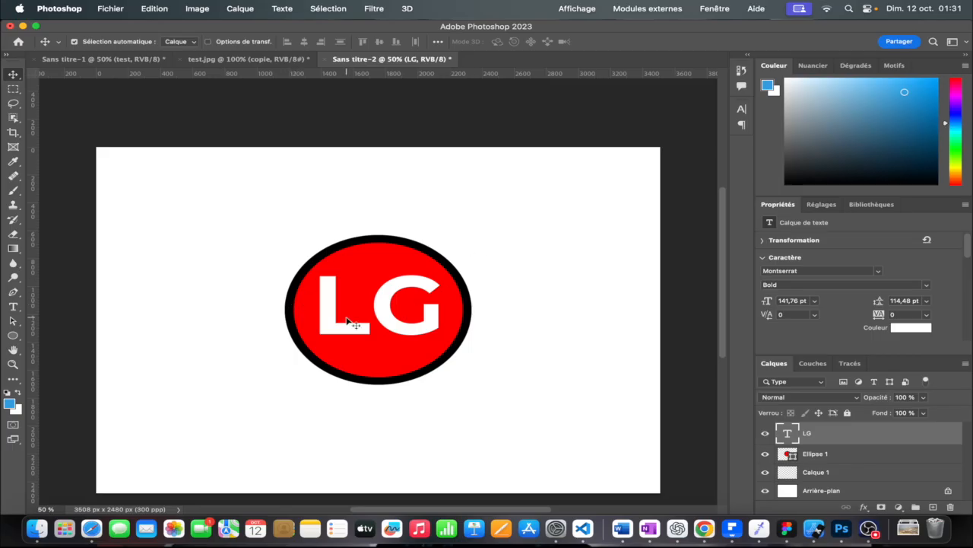
Step: Nudge the LG text towards the ellipse's centre and look through the other two open documents before returning to Sans titre-2
mouse_move(333, 324)
left_mouse_down()
mouse_move(342, 300)
mouse_move(337, 327)
left_mouse_up()
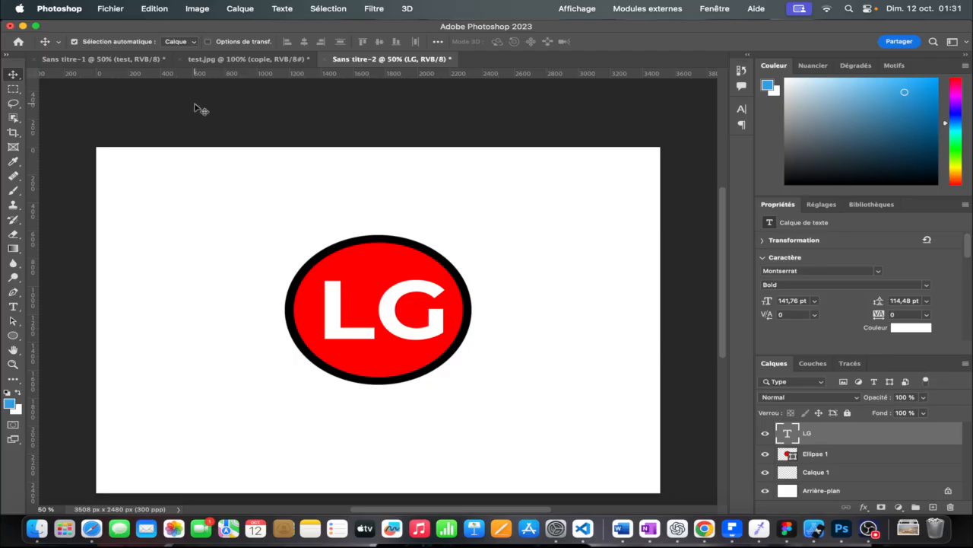
key("ctrl+Tab")
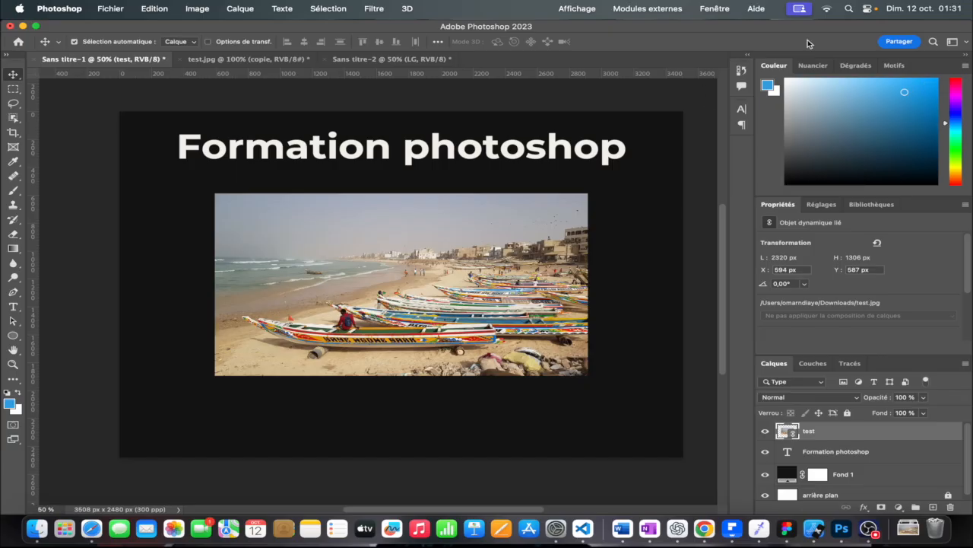
left_click(289, 61)
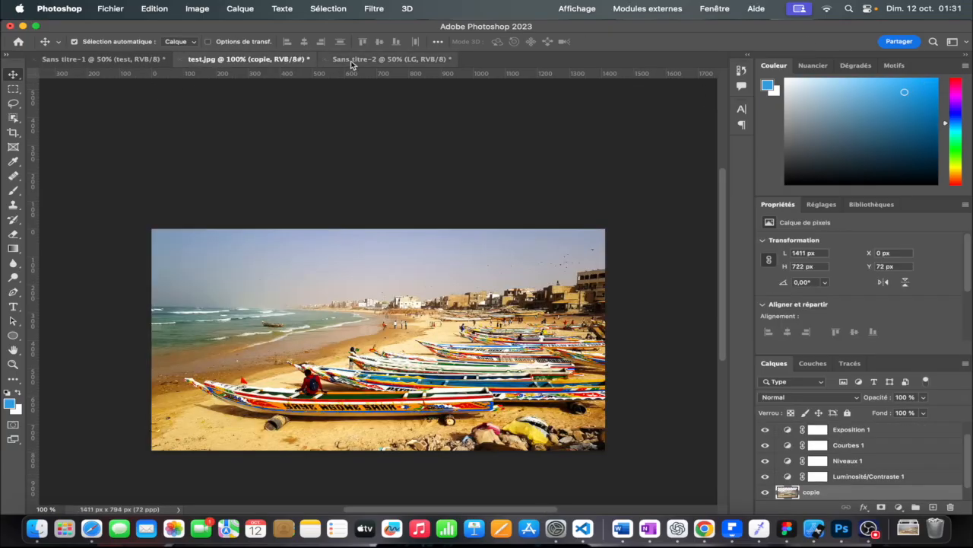
left_click(348, 61)
Step: Delete the LG text, the ellipse and the empty Calque 1 layer, keeping only the background layer
left_click(434, 293, "shift")
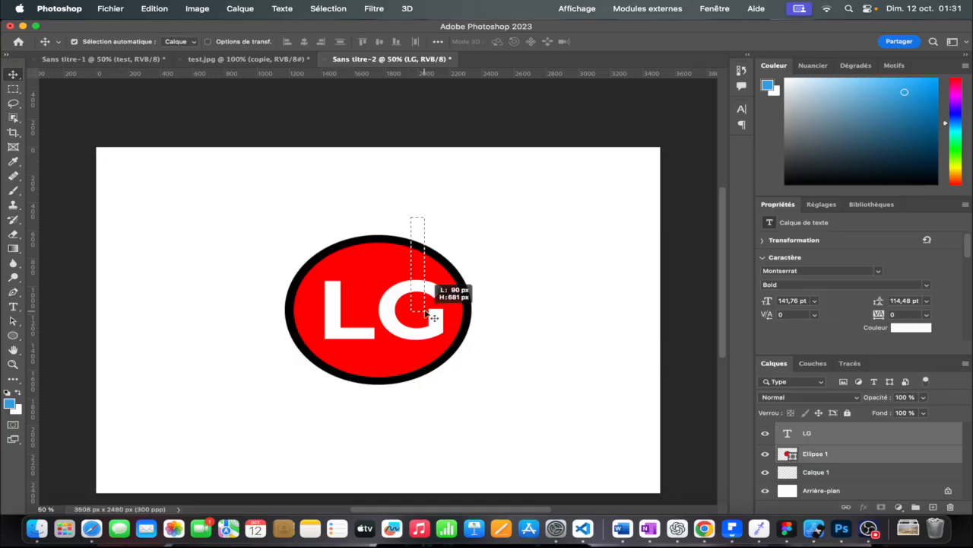
key("BackSpace")
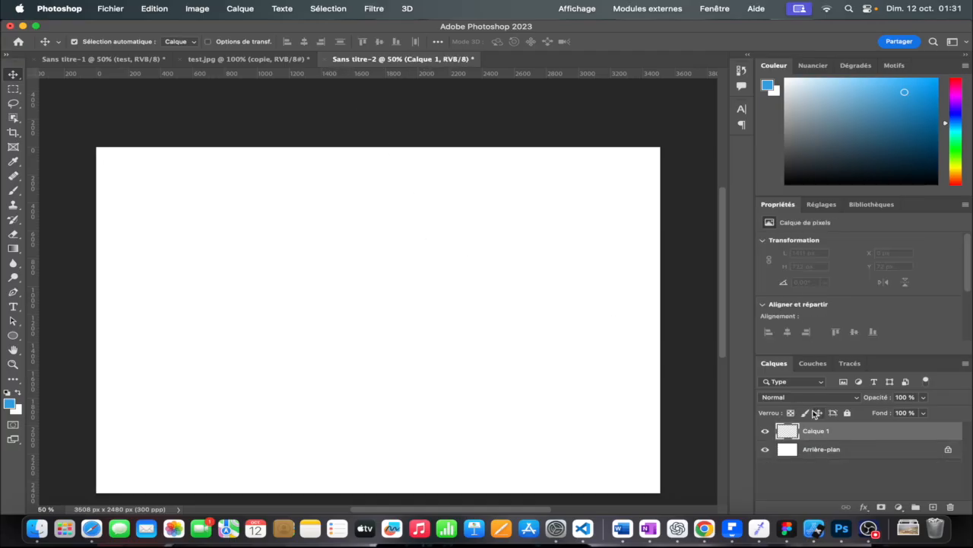
key("BackSpace")
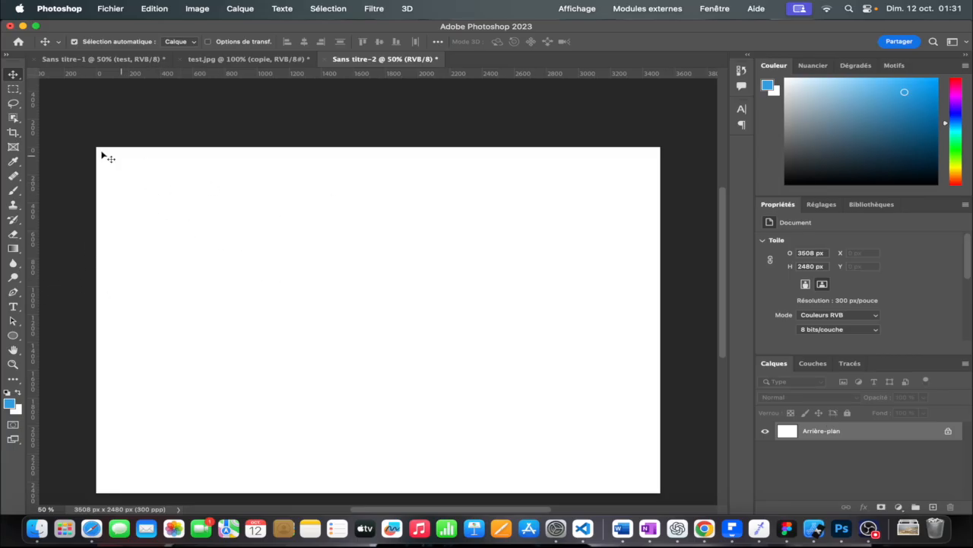
Step: Activate the Gradient tool, test it with a diagonal stroke on the background and undo it
left_click(16, 247)
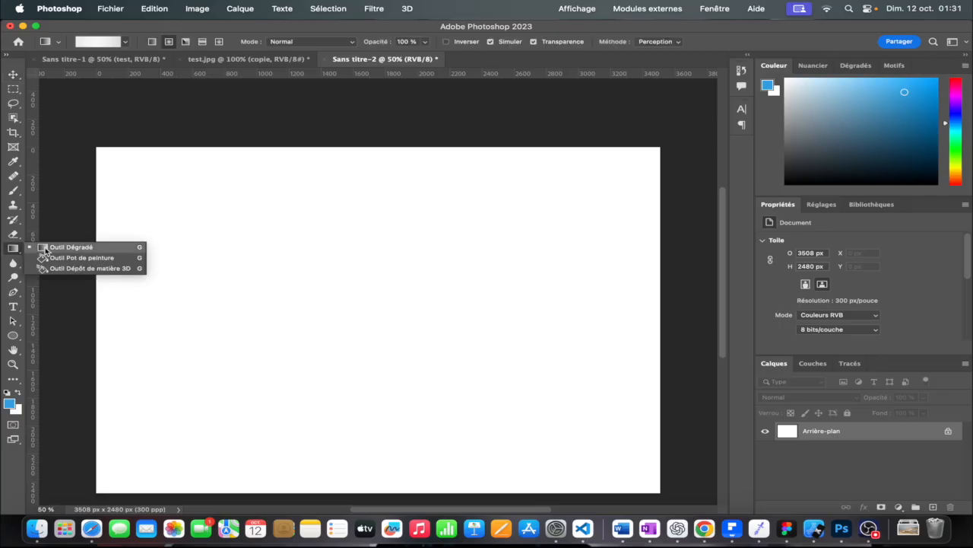
left_click(46, 248)
left_click_drag(212, 218, 321, 318)
key("super+z")
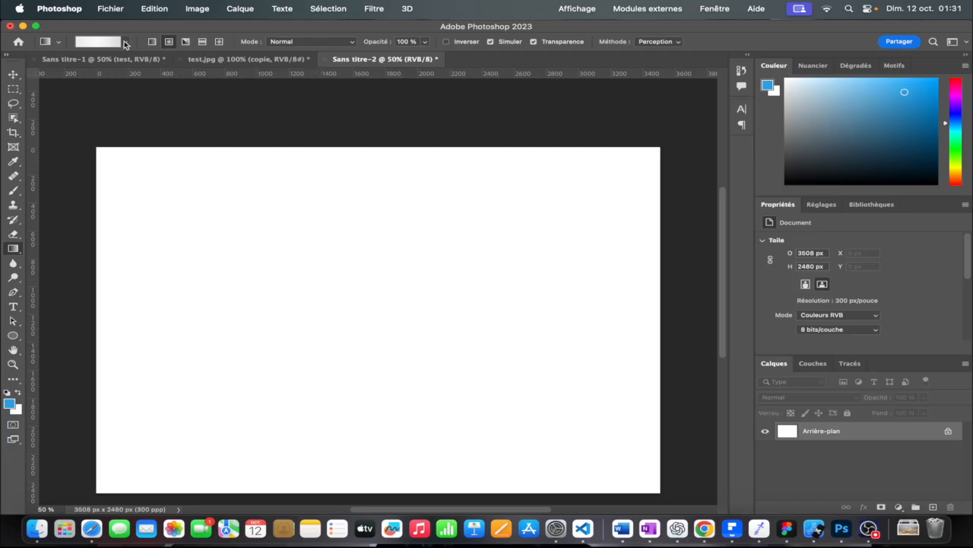
Step: Choose the dark blue Blue_29 gradient preset from the Blues group
left_click(125, 42)
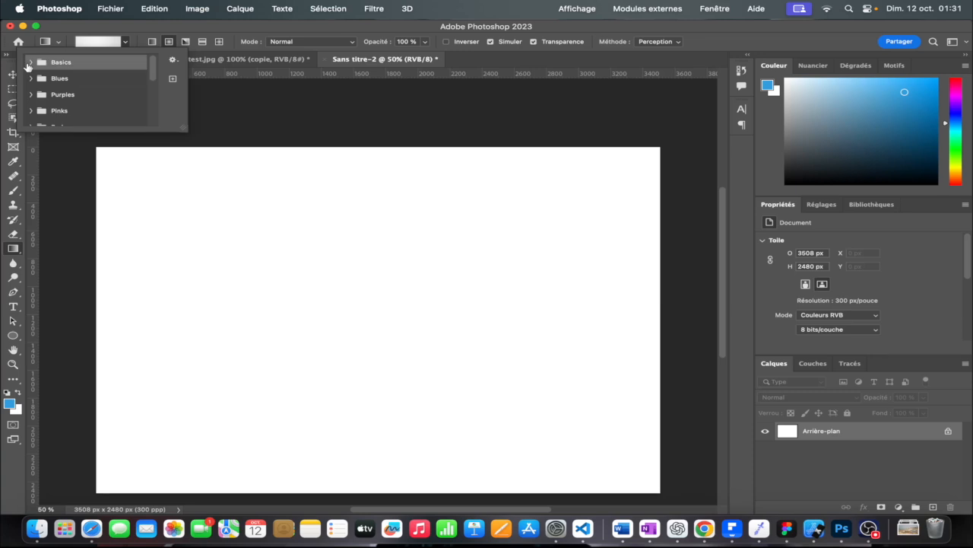
left_click(30, 62)
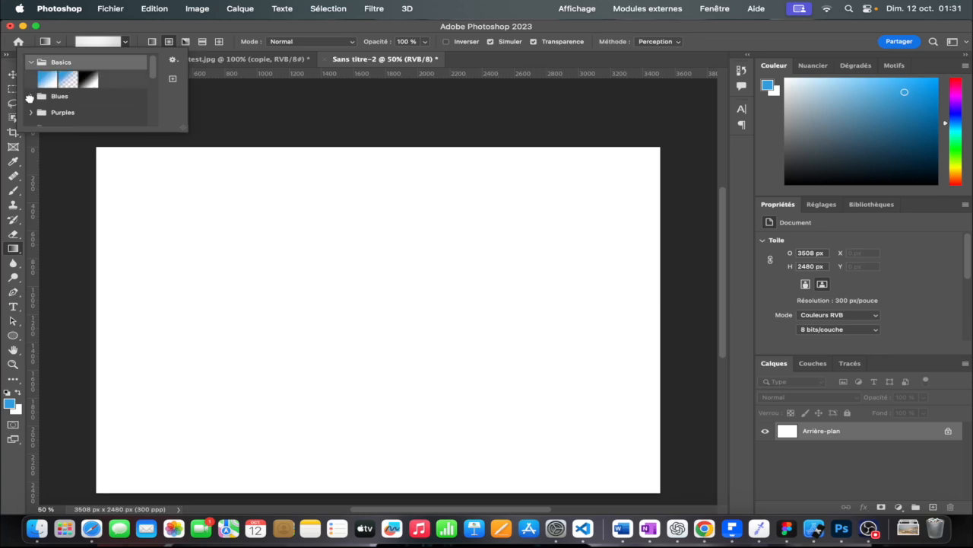
left_click(32, 97)
left_click_drag(153, 65, 149, 90)
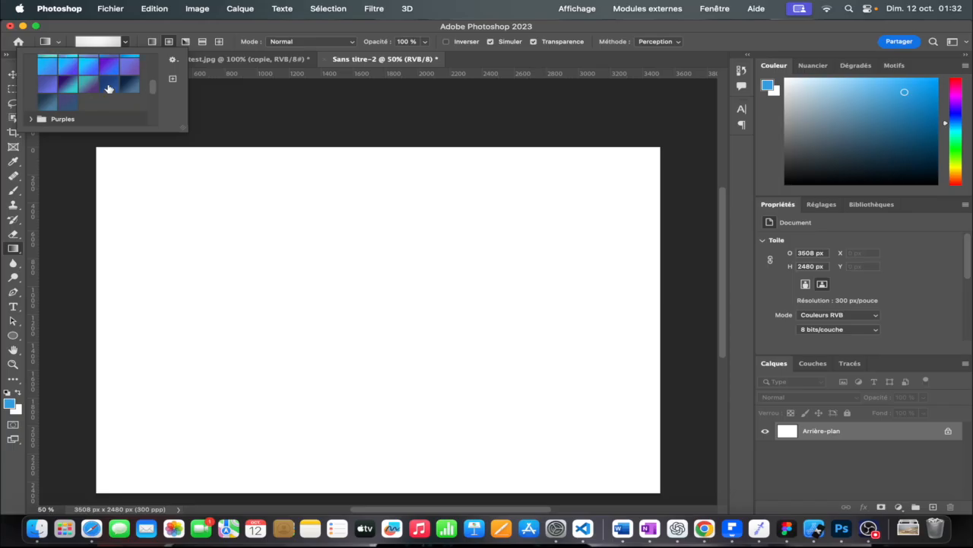
left_click(109, 86)
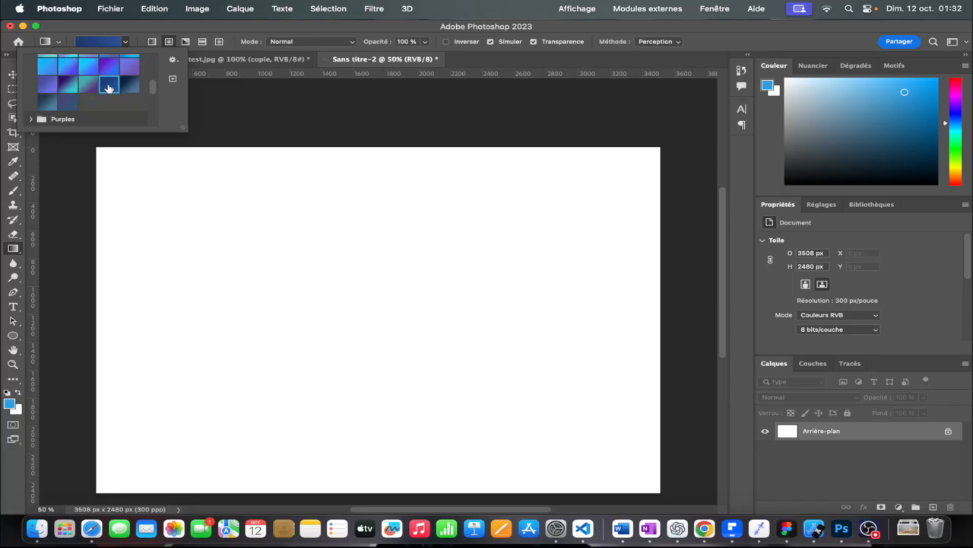
left_click(175, 31)
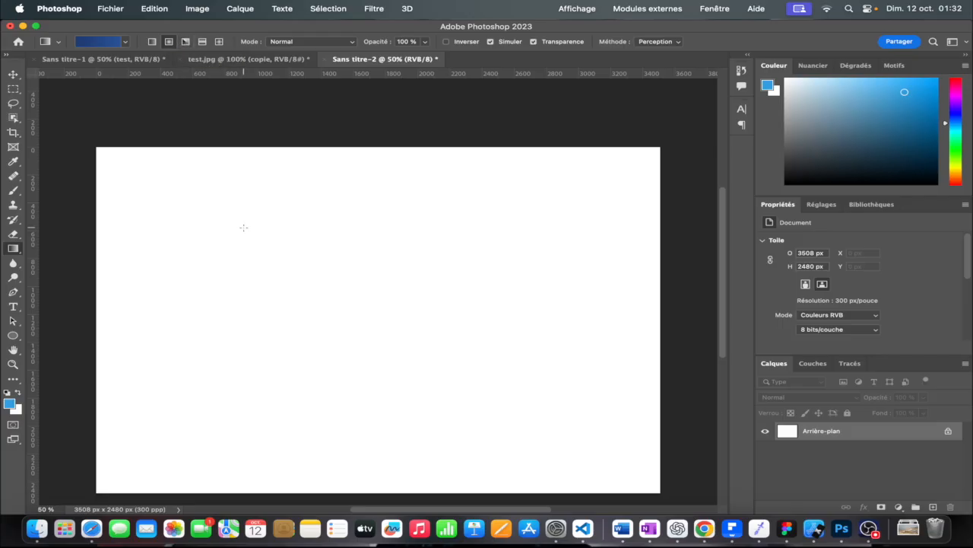
Step: Try long, short and very short radial blue gradients on the background, undoing each one
left_click_drag(140, 209, 499, 344)
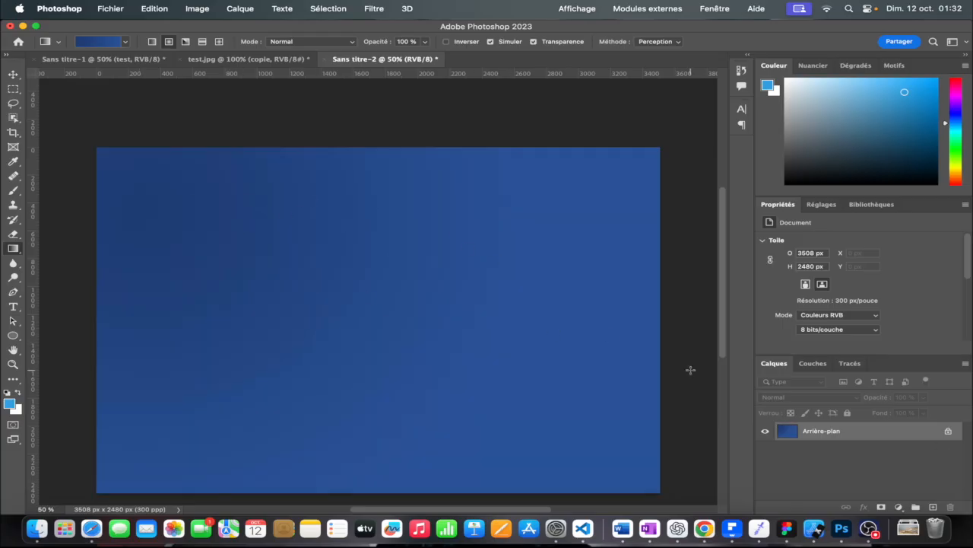
key("super+z")
left_click(168, 44)
left_click_drag(189, 268, 272, 273)
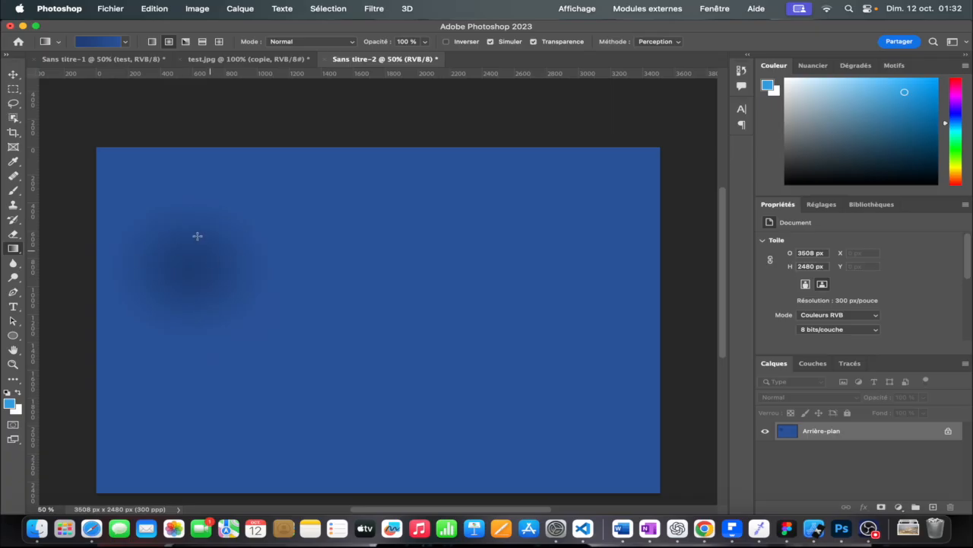
key("super+z")
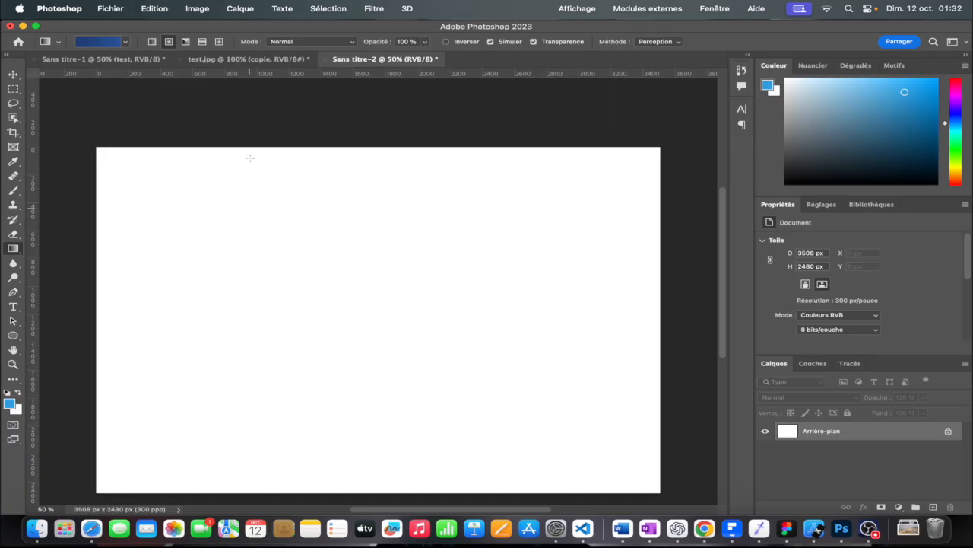
left_click_drag(340, 285, 342, 288)
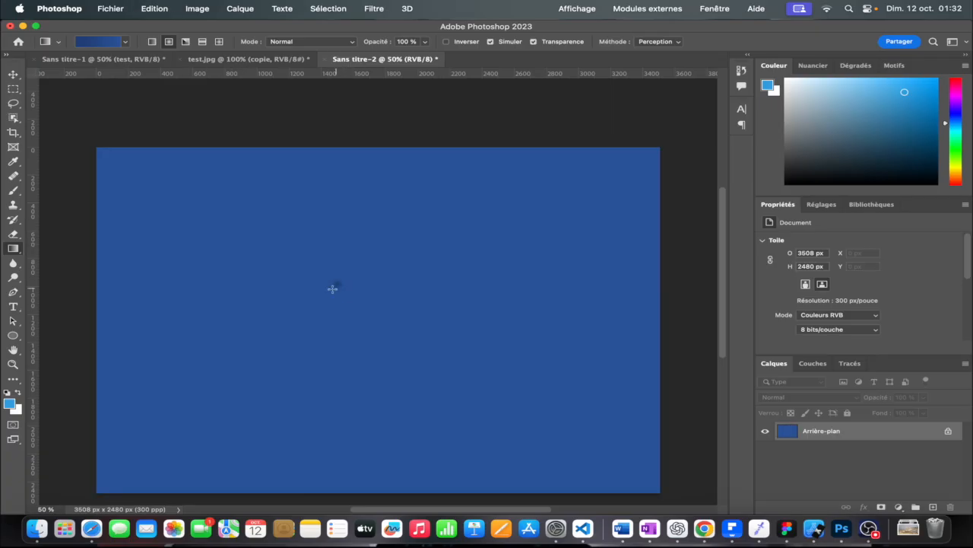
key("super+z")
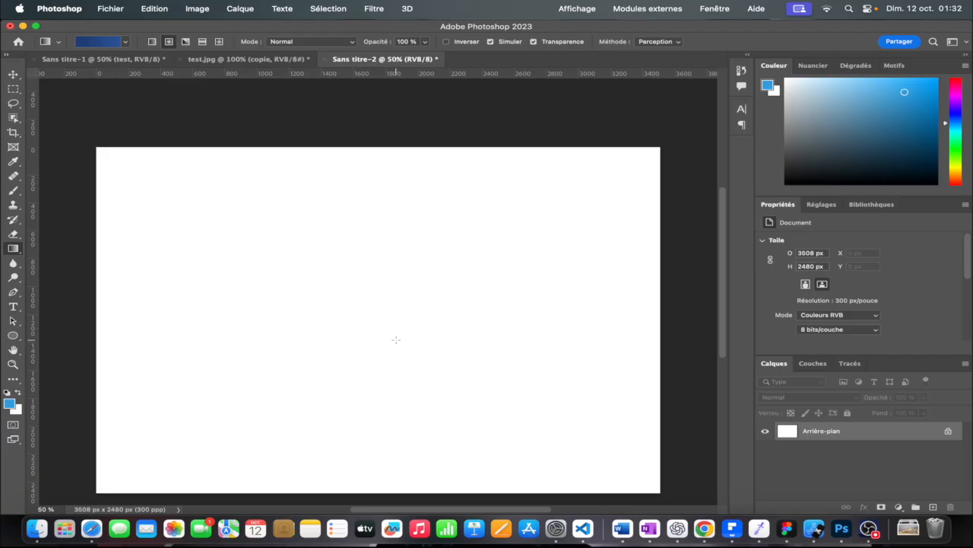
Step: Replace the current gradient with the Foreground to Background preset from the Basics group
left_click(98, 42)
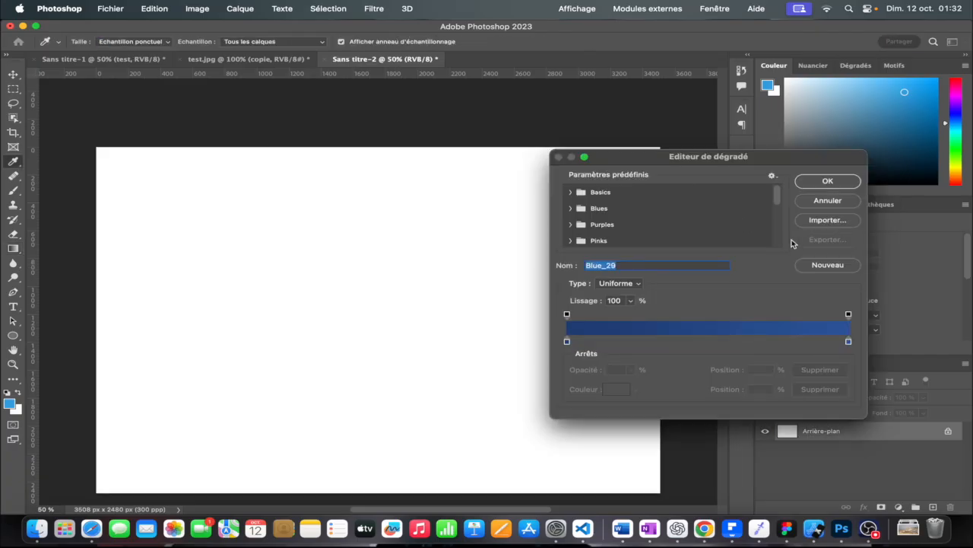
left_click(851, 203)
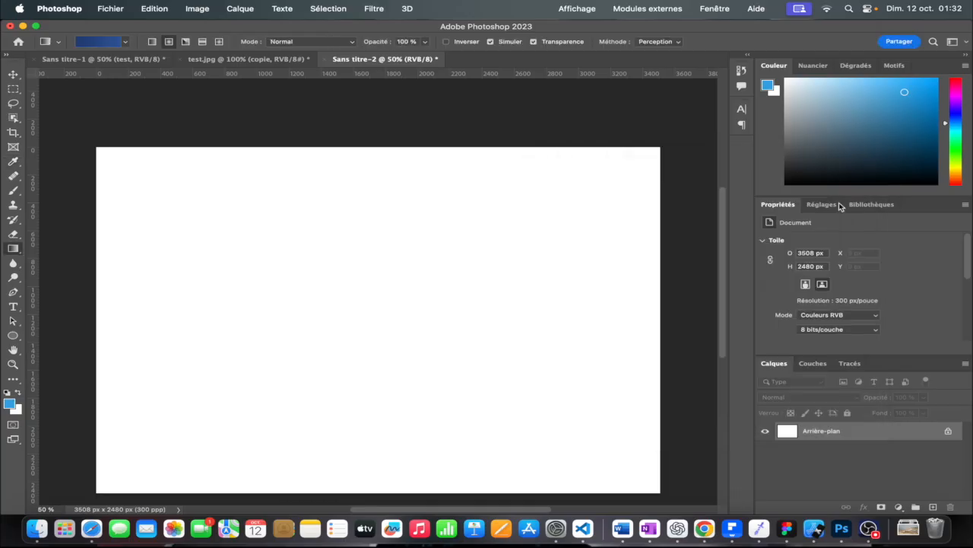
left_click(40, 45)
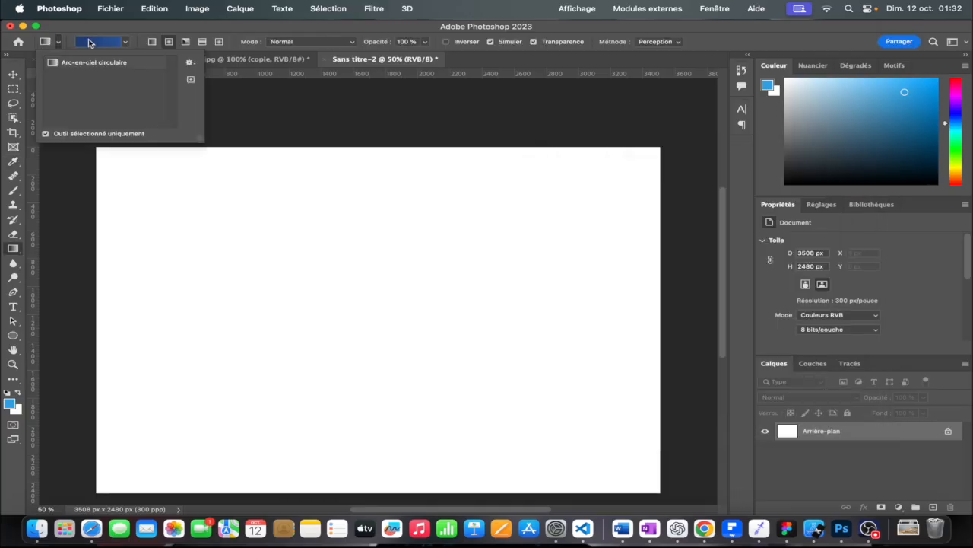
left_click(128, 43)
scroll(158, 94, "up", 10)
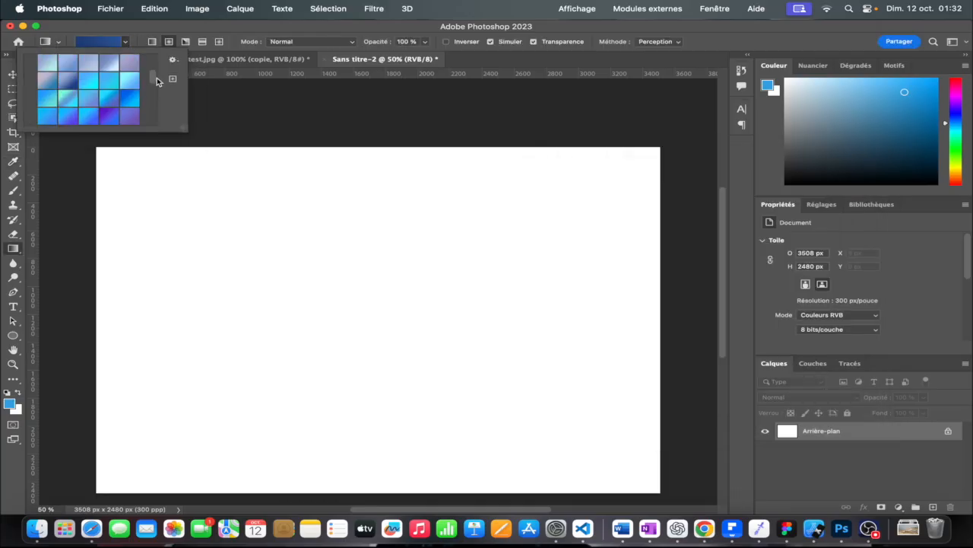
left_click(42, 80)
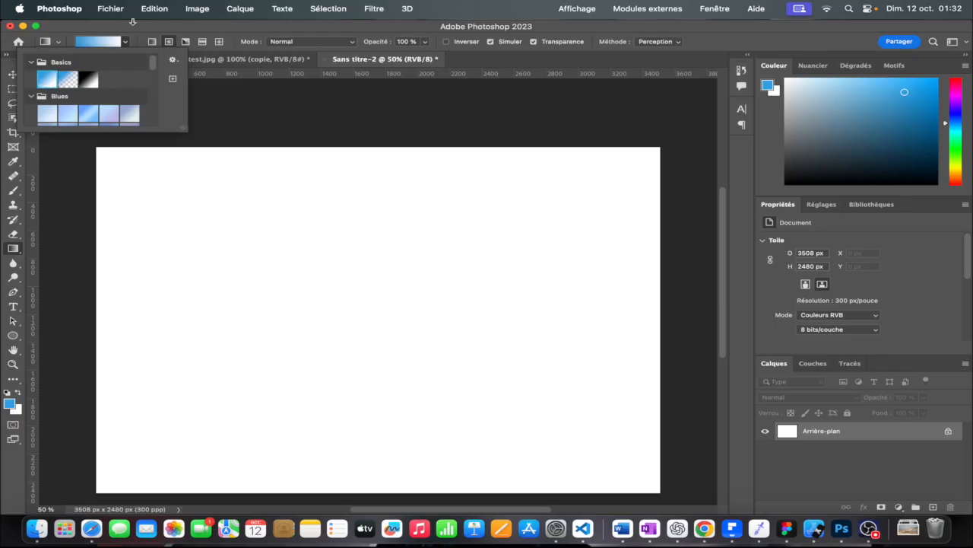
Step: Edit the gradient and set its starting colour stop to dark red (b5222c)
left_click(92, 44)
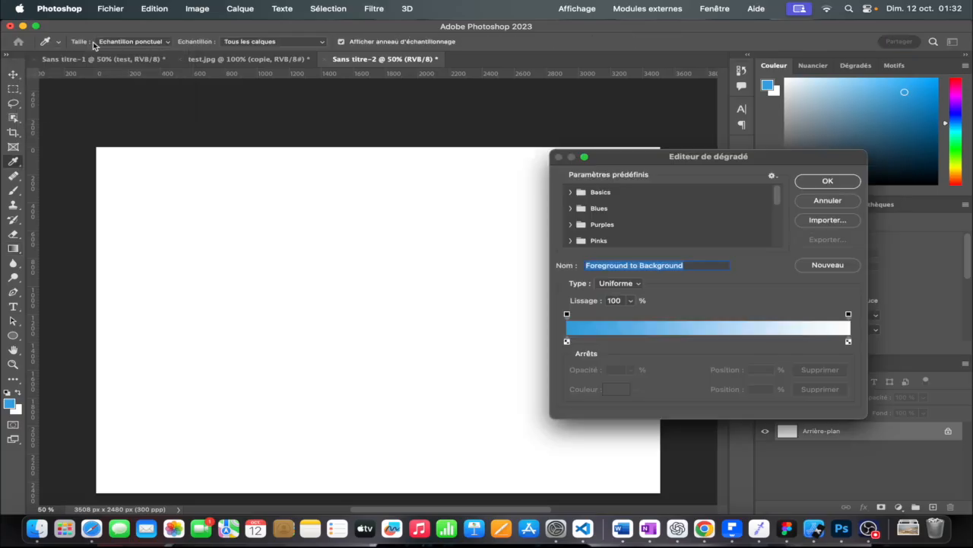
left_click(568, 315)
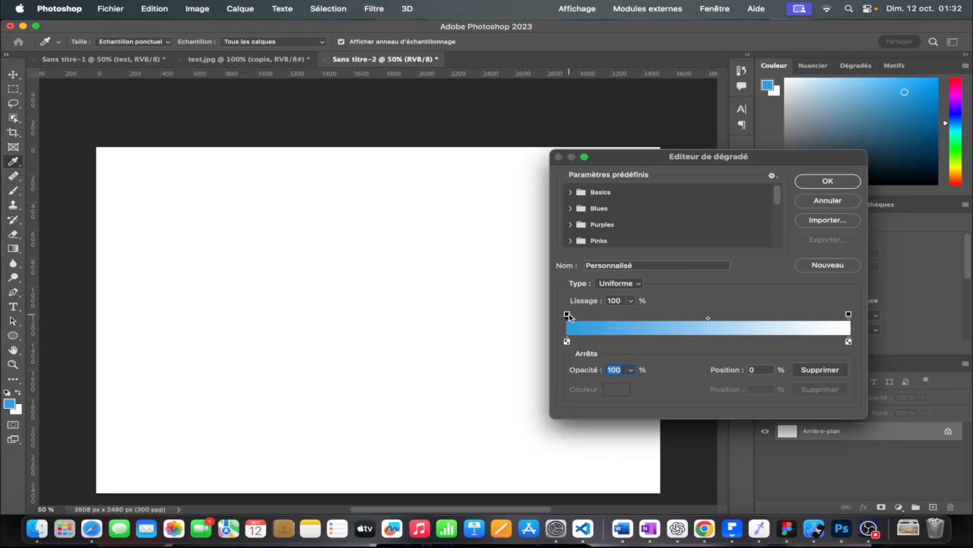
double_click(568, 342)
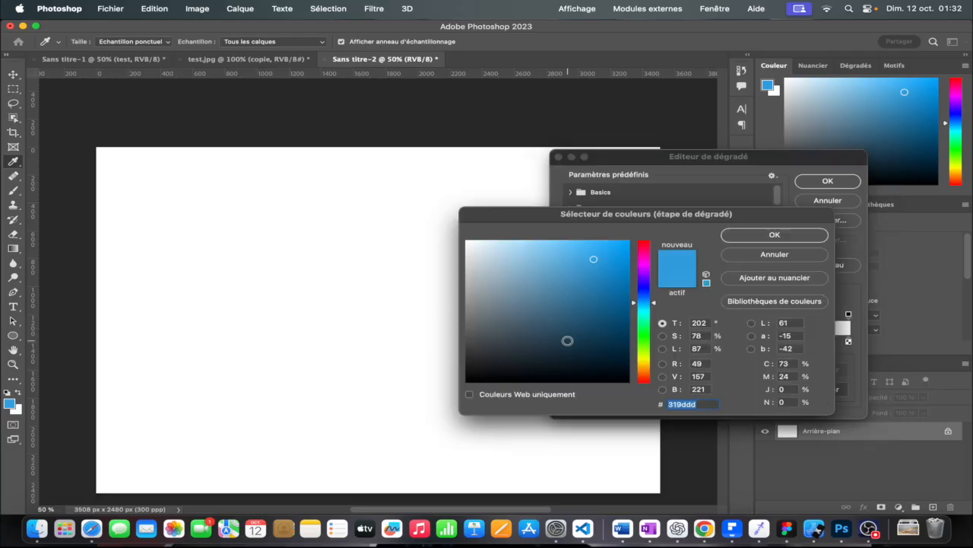
left_click_drag(602, 296, 563, 316)
left_click(602, 297)
left_click_drag(651, 278, 651, 241)
left_click(600, 287)
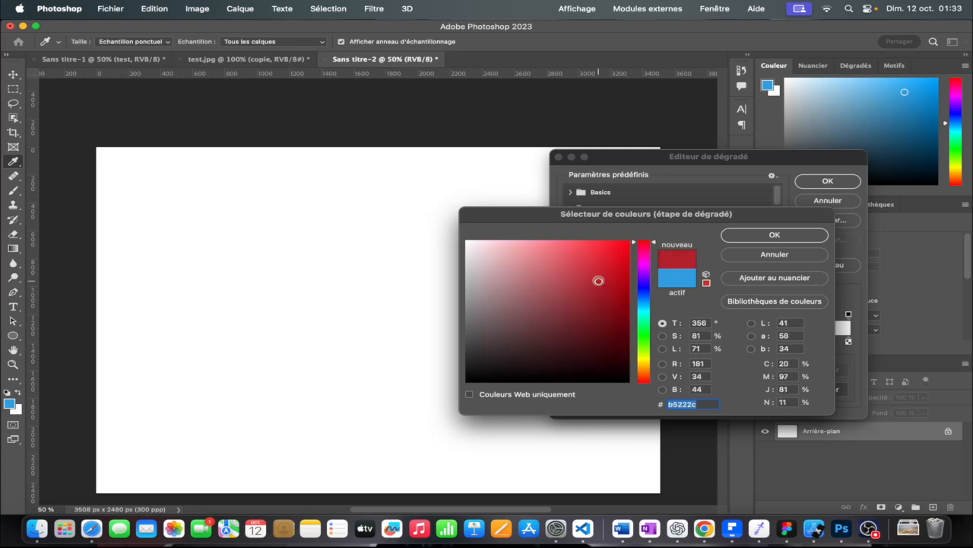
left_click(756, 236)
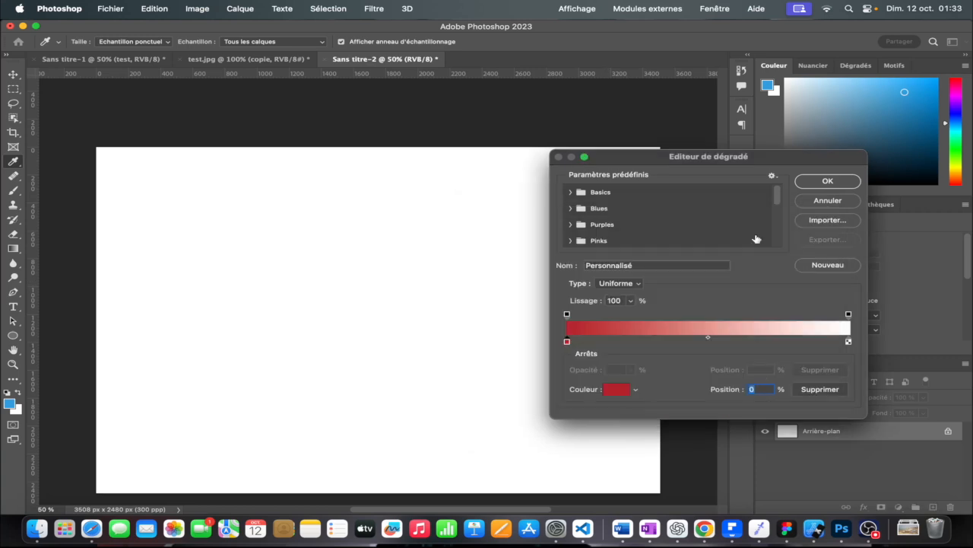
Step: Set the gradient's end colour stop to black
double_click(849, 342)
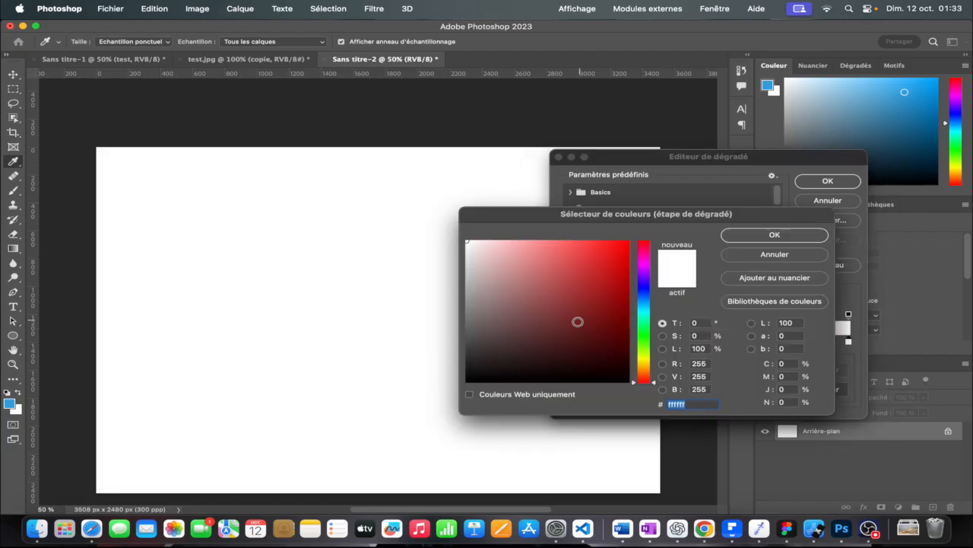
left_click_drag(578, 323, 445, 411)
left_click(734, 238)
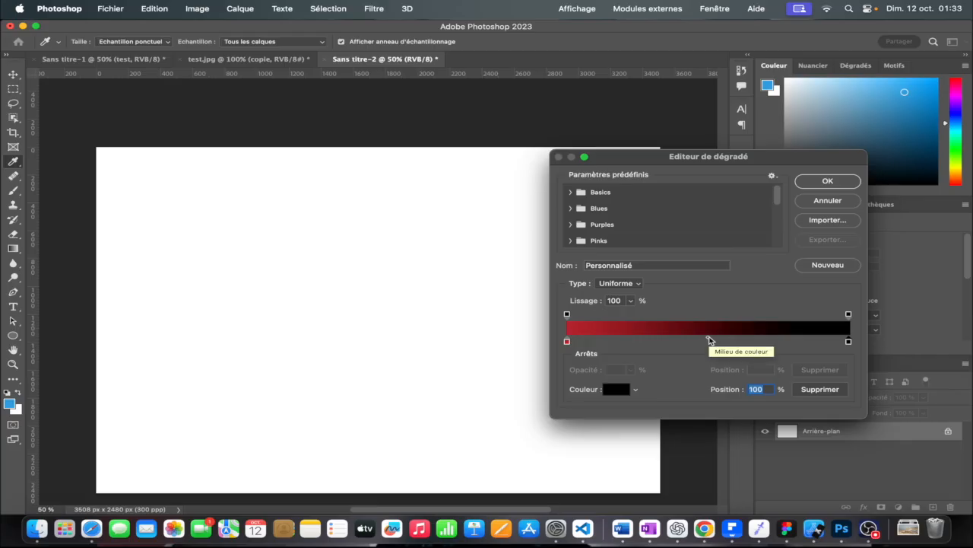
Step: Shift the colour midpoint slightly towards the black end, accept the gradient, and test it as a radial spot, undoing the fill
left_click(709, 339)
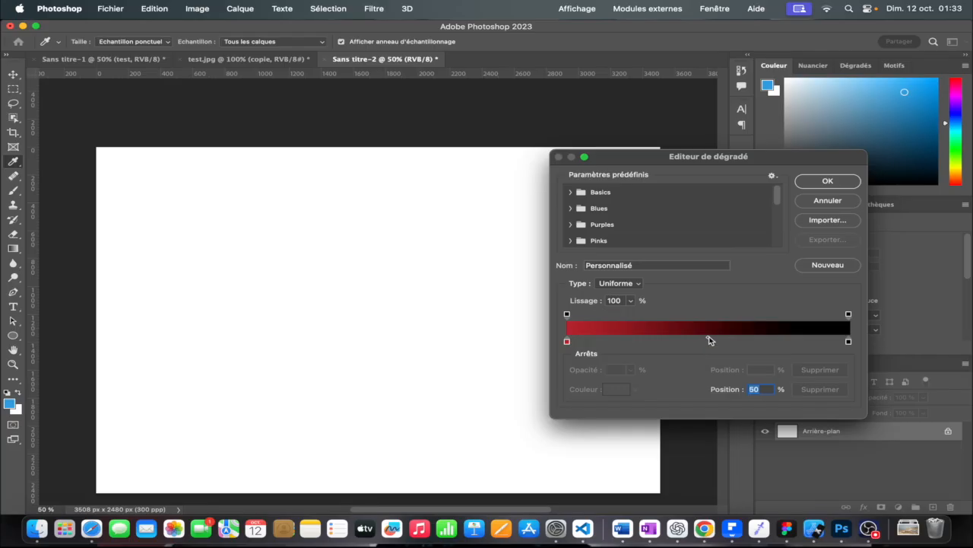
mouse_move(718, 336)
left_mouse_down()
mouse_move(623, 336)
mouse_move(795, 334)
mouse_move(732, 334)
left_mouse_up()
left_click(827, 180)
left_click_drag(239, 240, 285, 278)
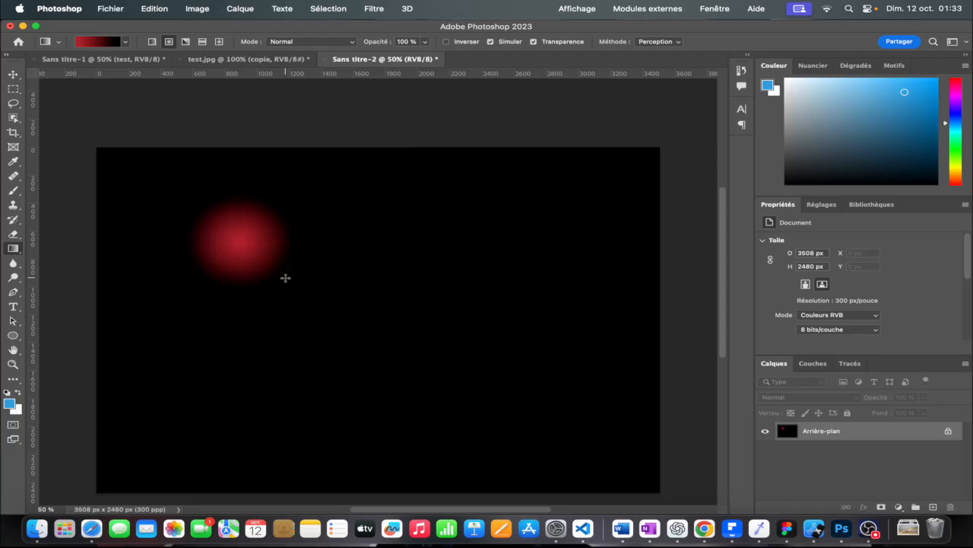
key("super+z")
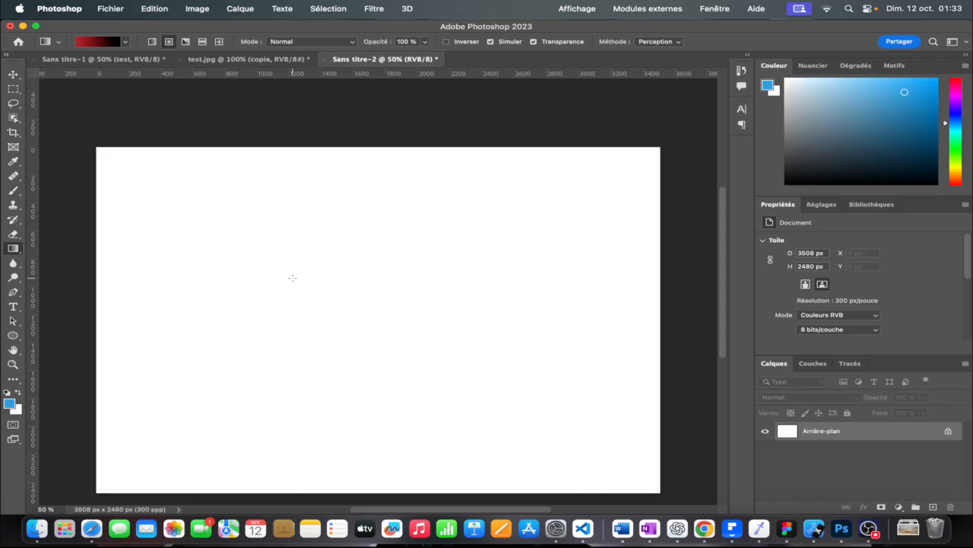
Step: Switch the gradient to linear, try a diagonal transition, and replace it with a short horizontal red-to-black transition on the background
left_click(152, 41)
left_click_drag(239, 241, 302, 292)
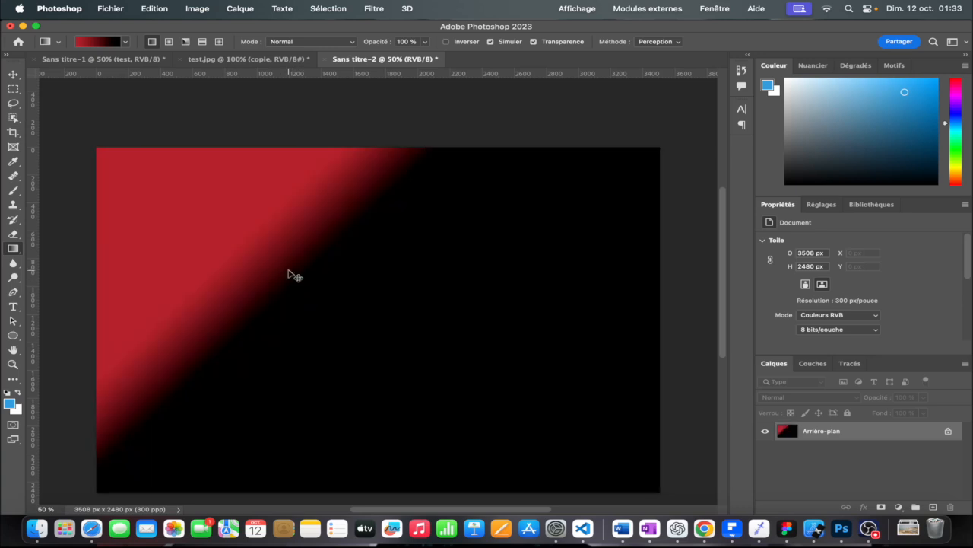
key("super+z")
left_click_drag(250, 314, 266, 315)
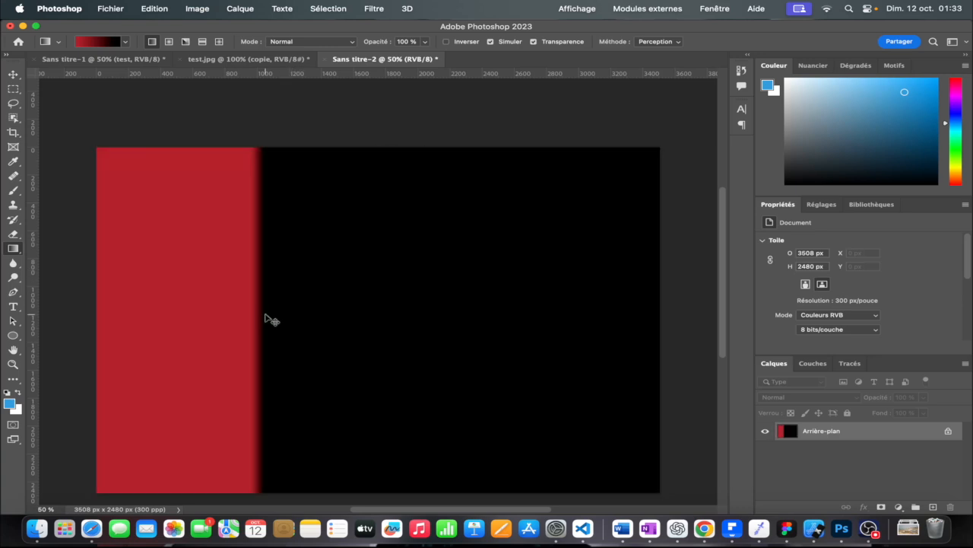
Step: Undo the short horizontal gradient, try a diagonal red-to-black transition on the background, and undo it
key("super+z")
left_click_drag(260, 266, 357, 327)
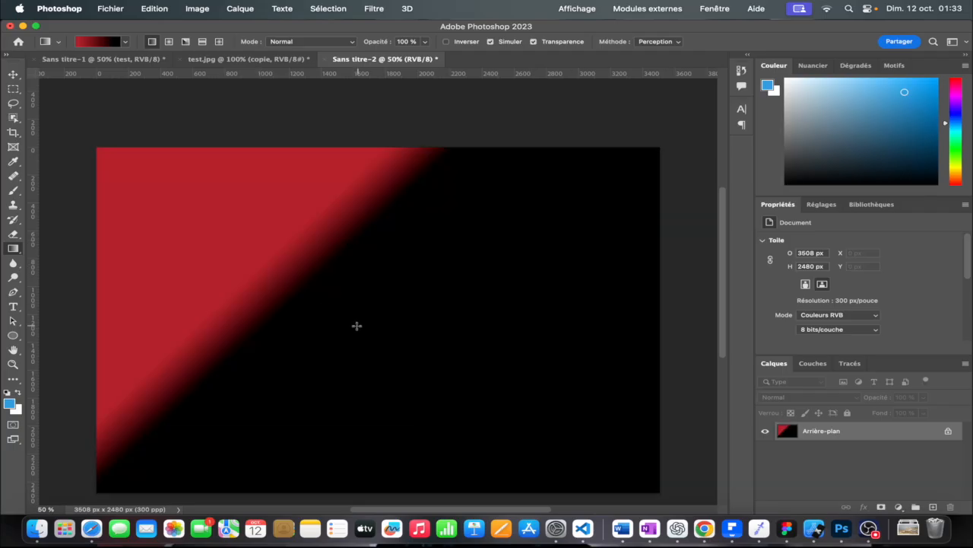
key("super+z")
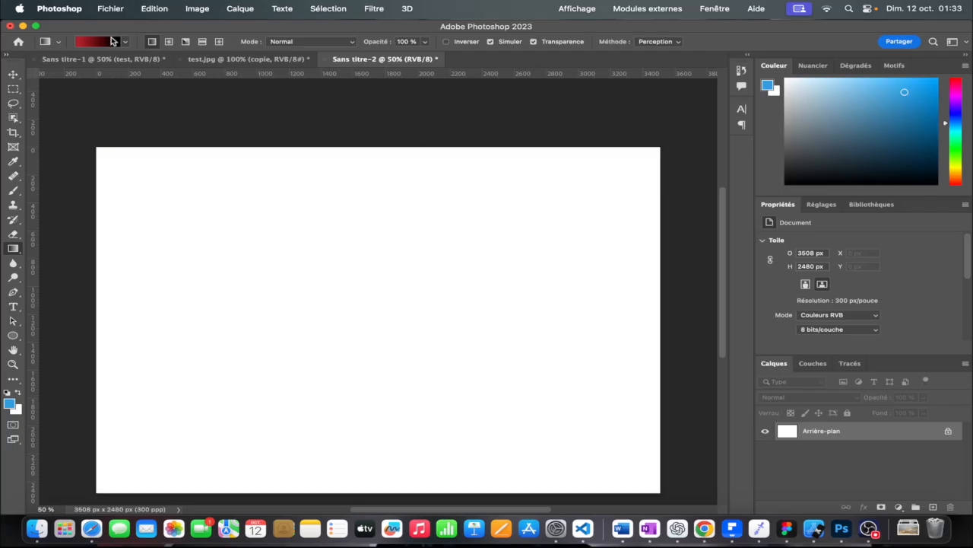
Step: Set the gradient's colour midpoint to 50%, accept it, and fill the background diagonally from the upper-left corner towards the lower-right area
left_click(110, 41)
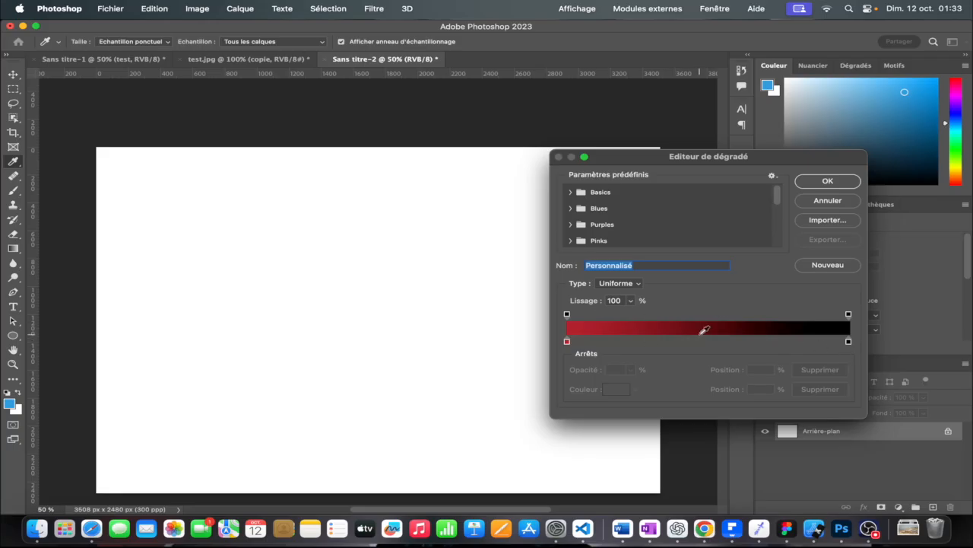
left_click(567, 340)
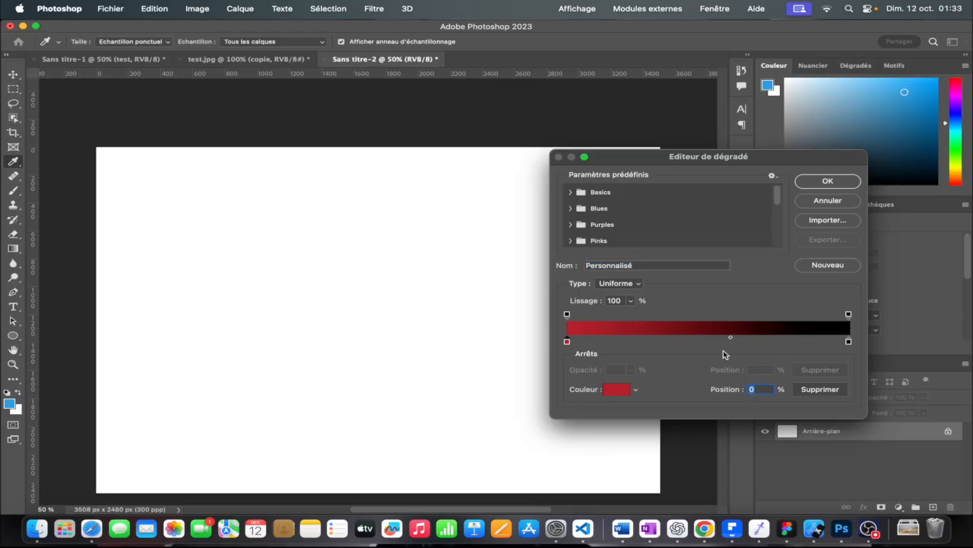
left_click_drag(731, 337, 709, 339)
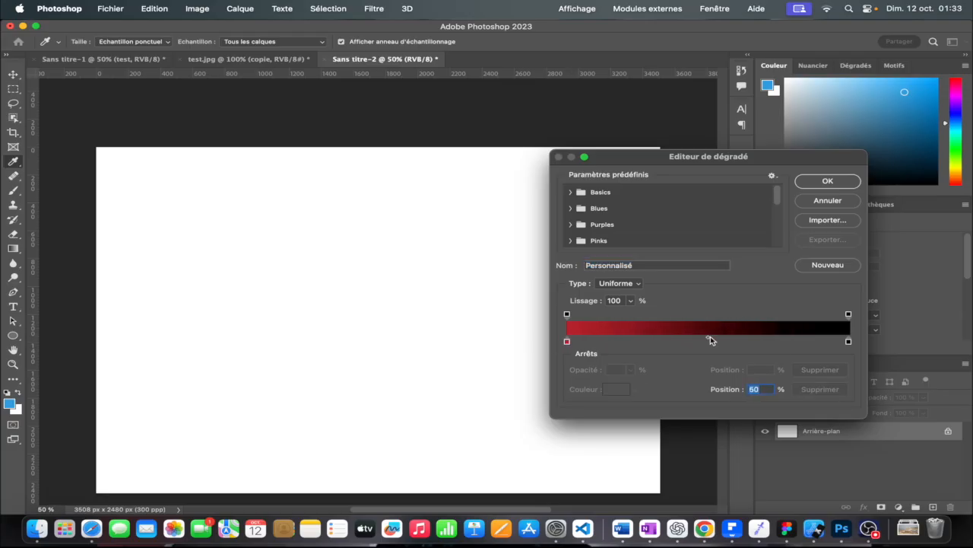
left_click(811, 183)
left_click_drag(112, 157, 576, 430)
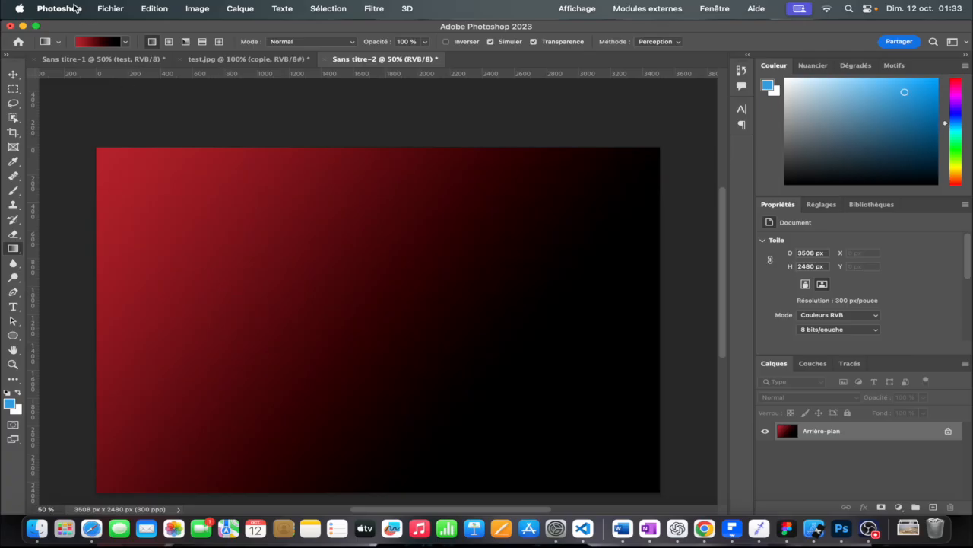
Step: Switch to the Sans titre-1 document and begin a Save As to the computer
left_click(85, 58)
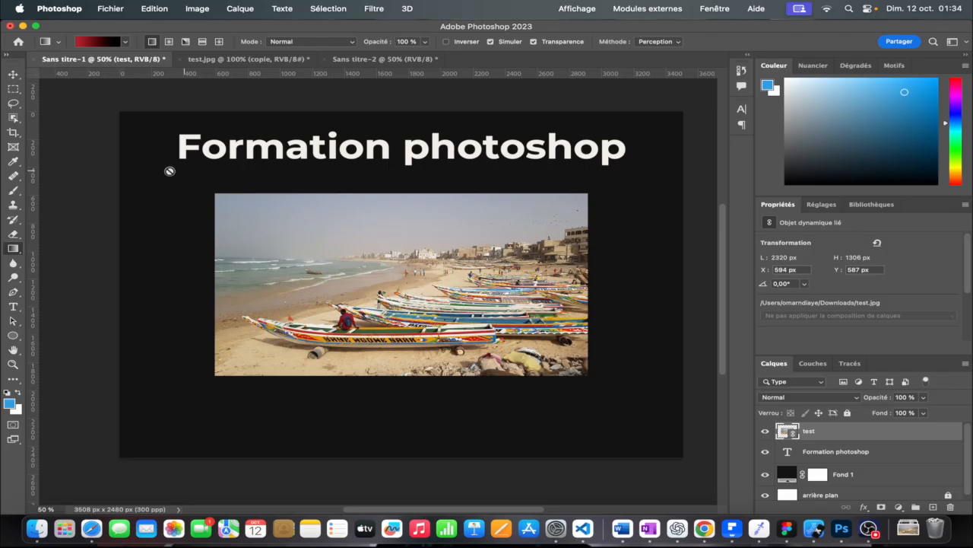
left_click(107, 14)
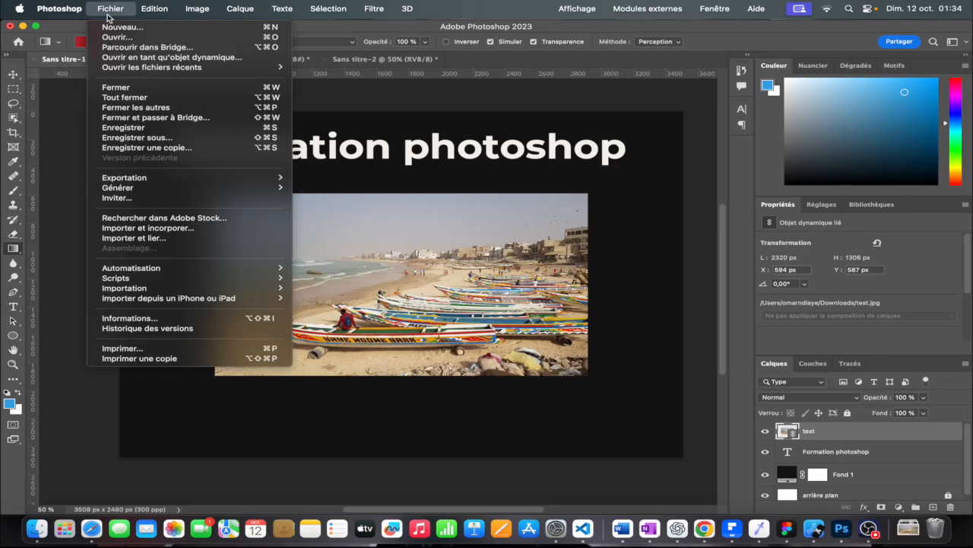
left_click(156, 136)
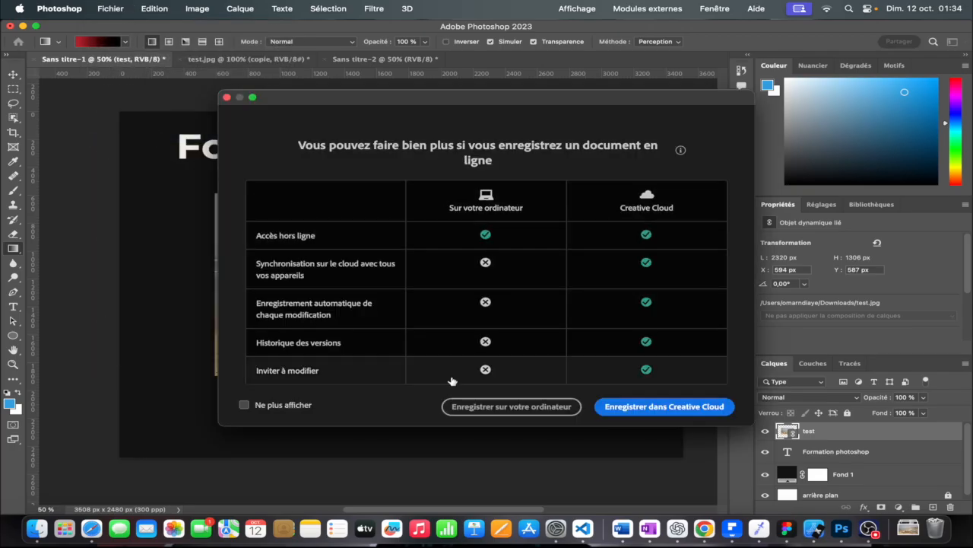
left_click(514, 407)
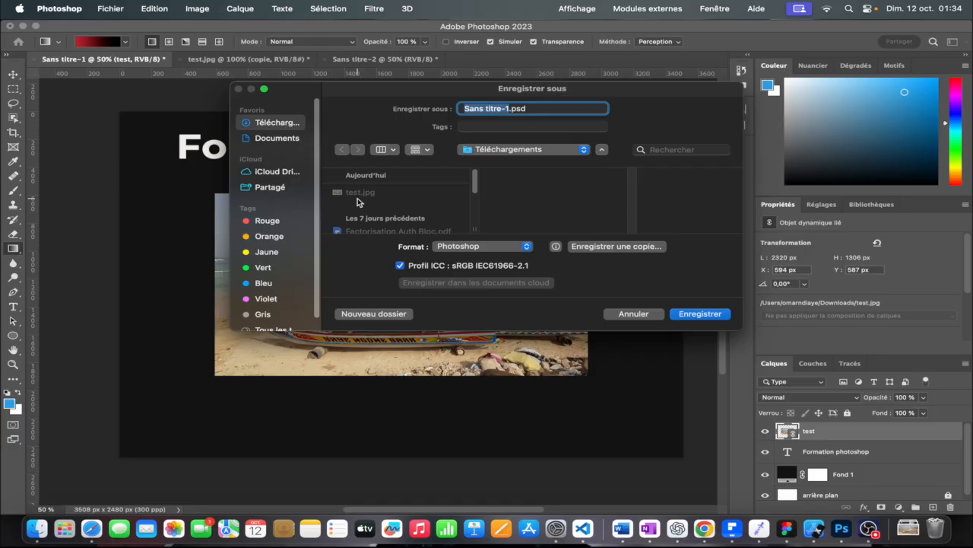
Step: Replace the PSD file's name with test, keeping the extension, and cancel the save
left_click(534, 108)
left_click_drag(508, 109, 443, 120)
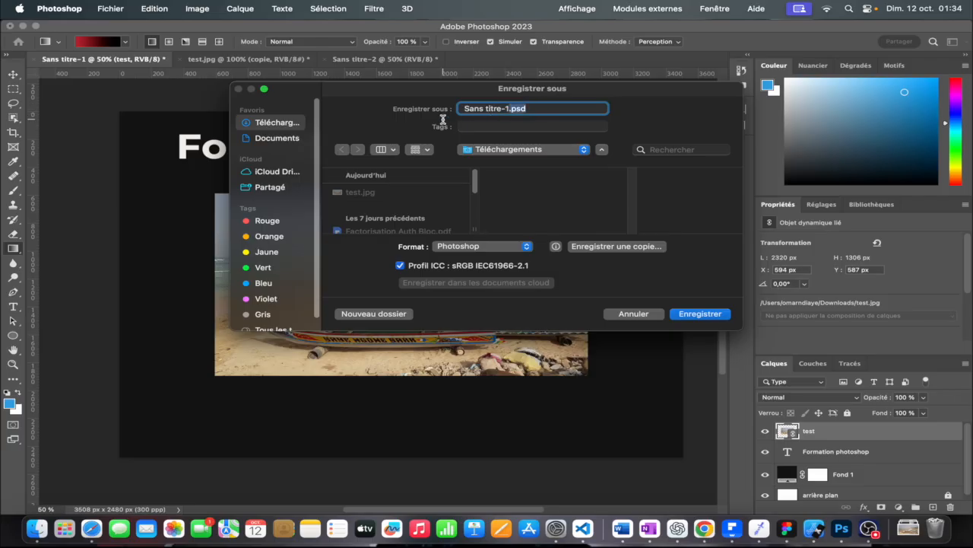
key("Left")
key("BackSpace")
key("BackSpace")
key("BackSpace")
key("BackSpace")
key("BackSpace")
key("BackSpace")
key("BackSpace")
key("BackSpace")
key("BackSpace")
key("BackSpace")
key("BackSpace")
key("BackSpace")
type("test")
left_click(654, 315)
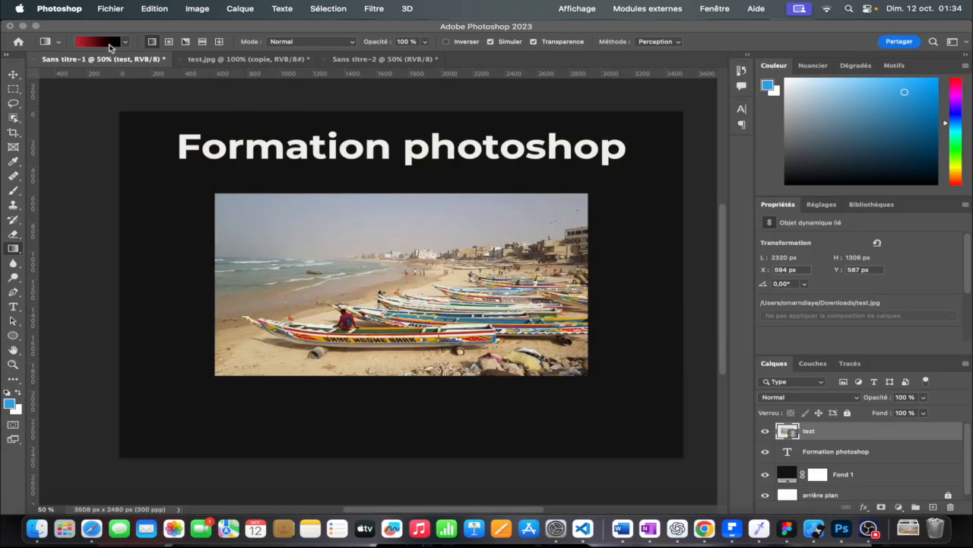
Step: Open the Export As settings for the document and examine the available file formats and remaining export options, keeping JPG
left_click(111, 12)
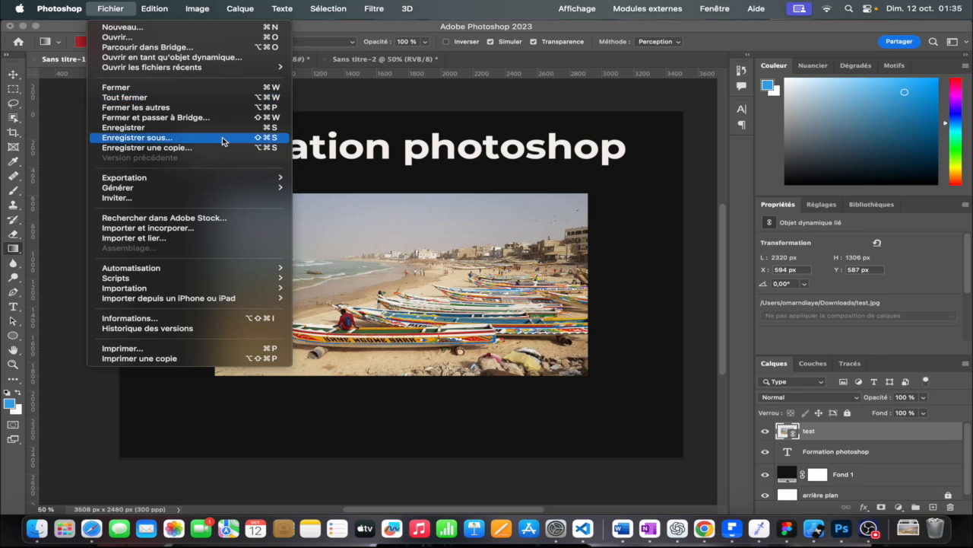
left_click(331, 148)
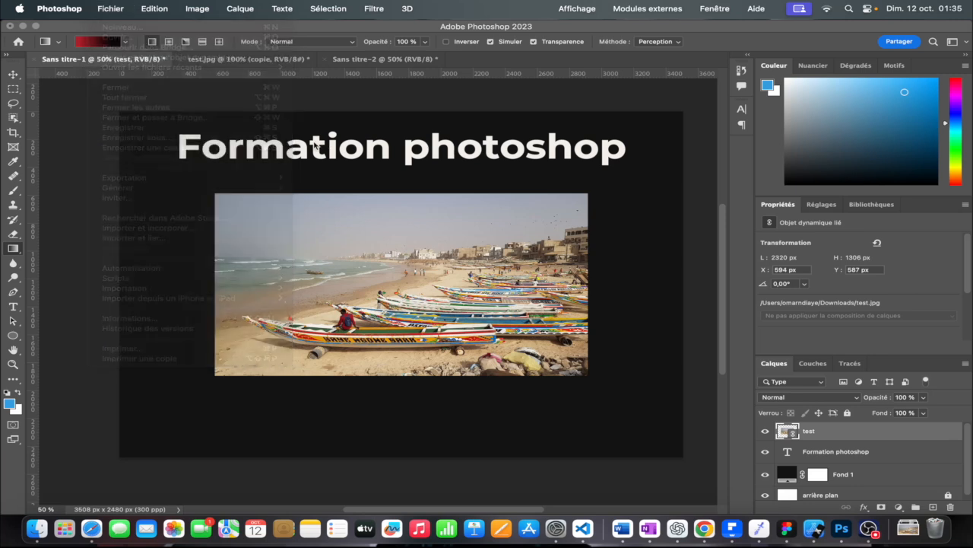
left_click(110, 8)
mouse_move(182, 178)
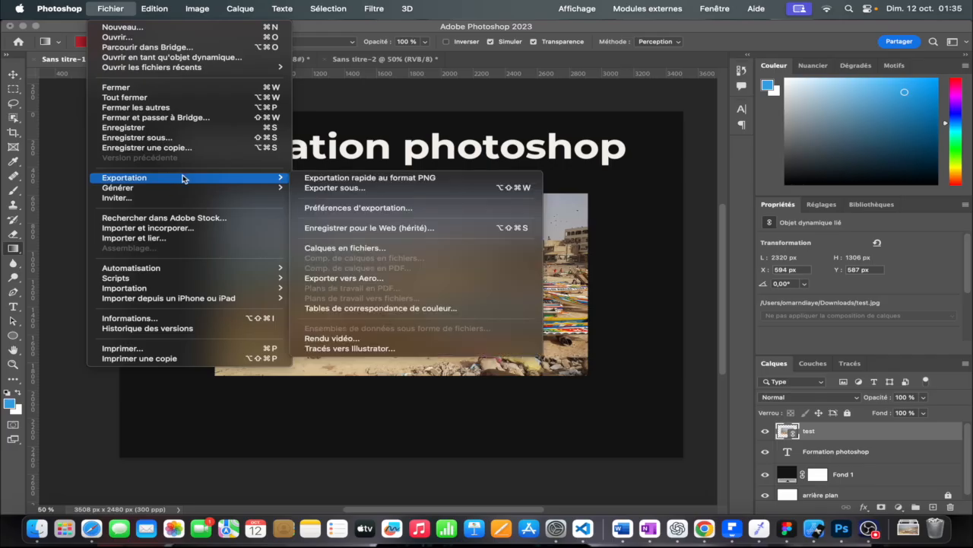
left_click(319, 188)
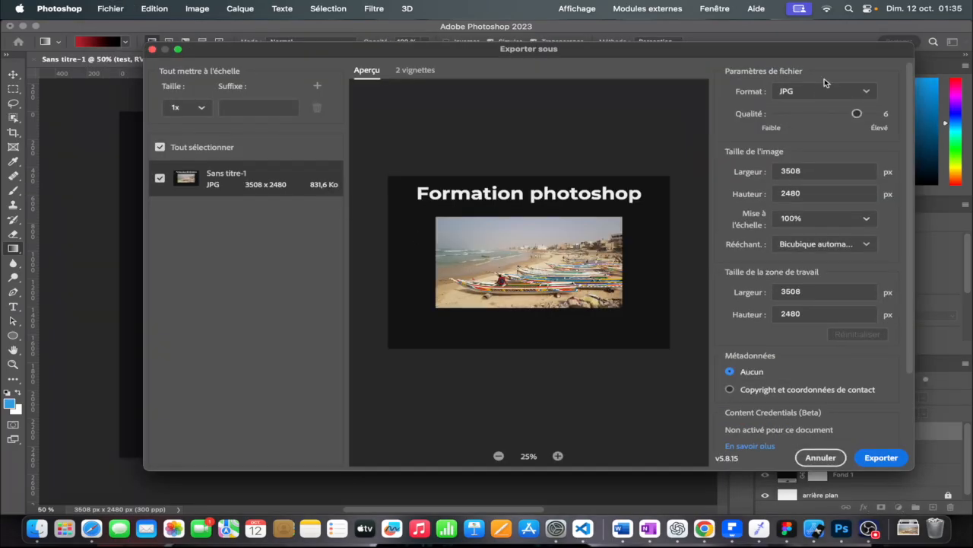
left_click(811, 92)
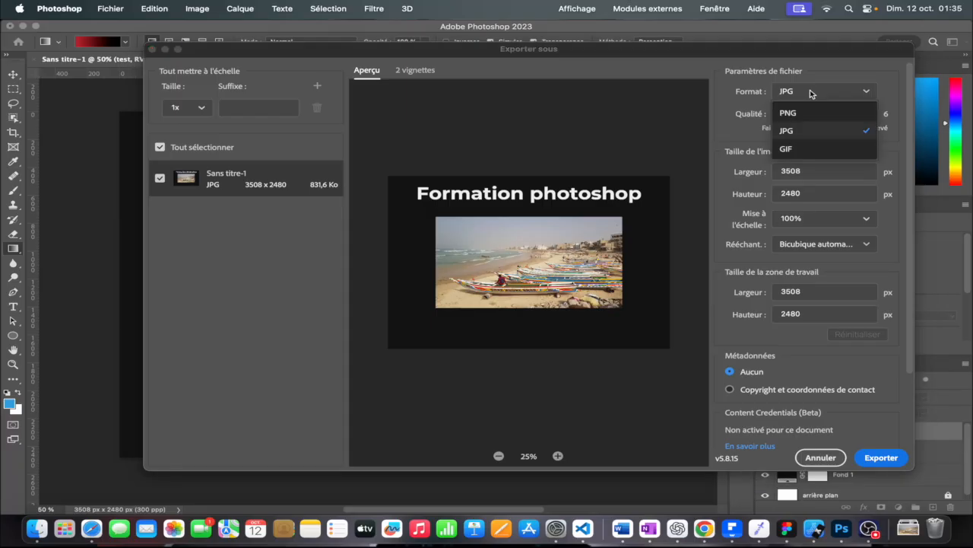
left_click(741, 111)
left_click_drag(912, 287, 910, 396)
Step: Start exporting the document as JPG, clear the suggested file name, and cancel the export
left_click(880, 457)
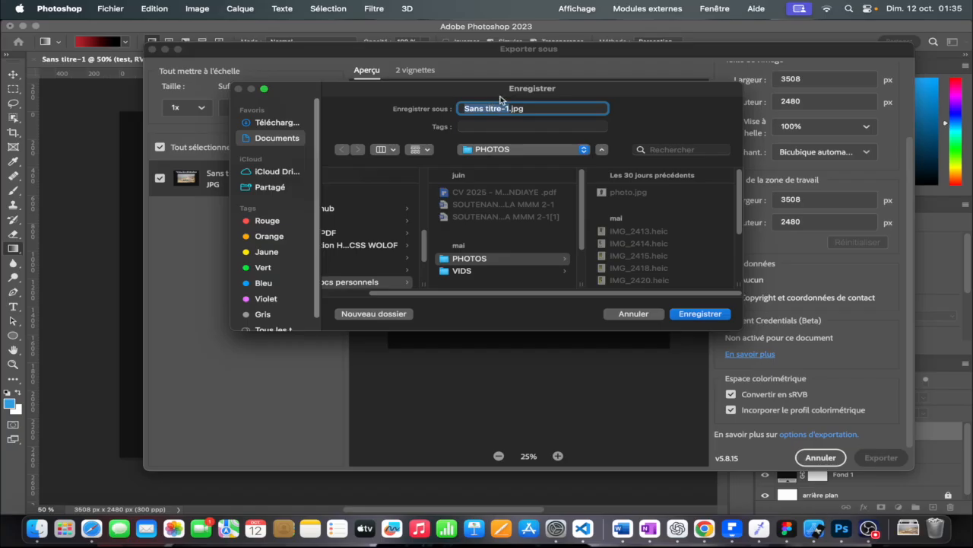
key("BackSpace")
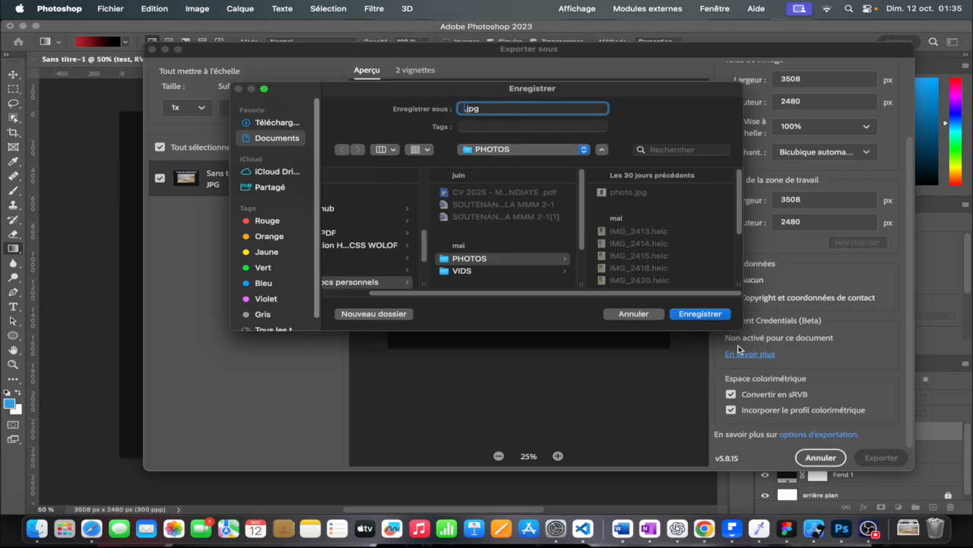
left_click(652, 314)
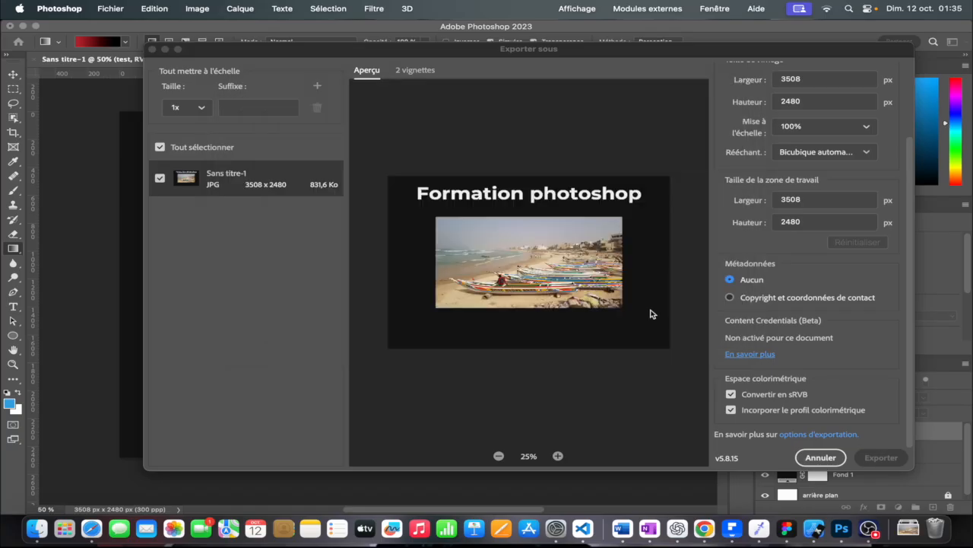
left_click(821, 457)
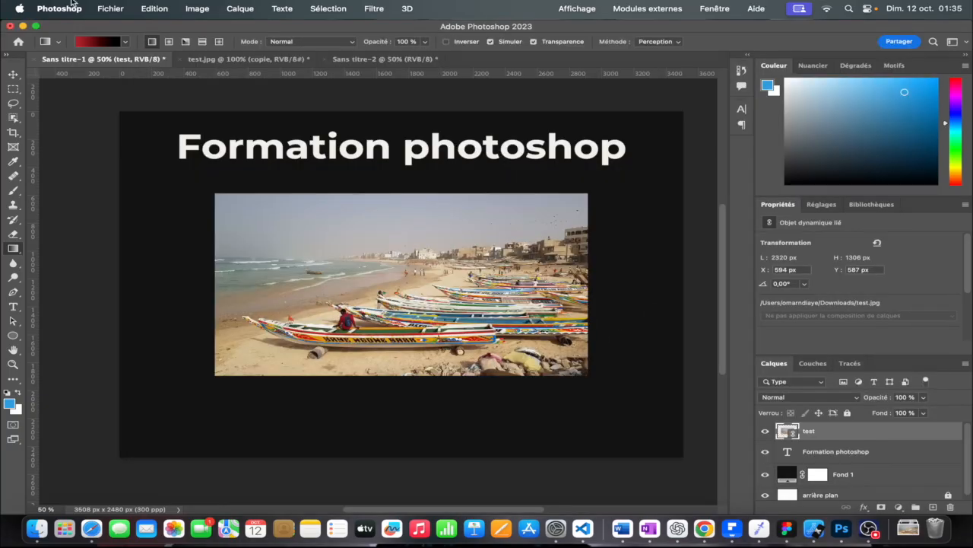
Step: Begin a Save As of the document to the computer and set the file format to Photoshop PDF
left_click(114, 9)
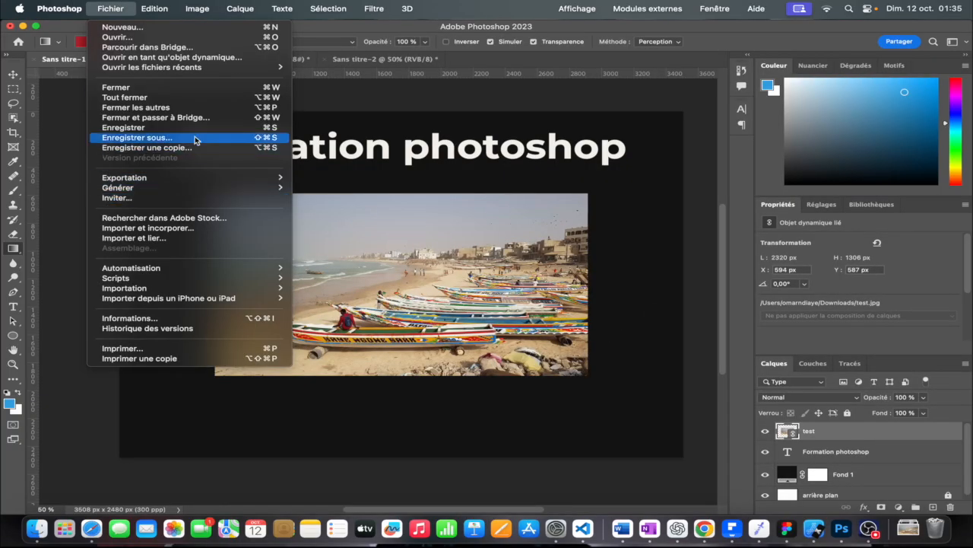
left_click(195, 138)
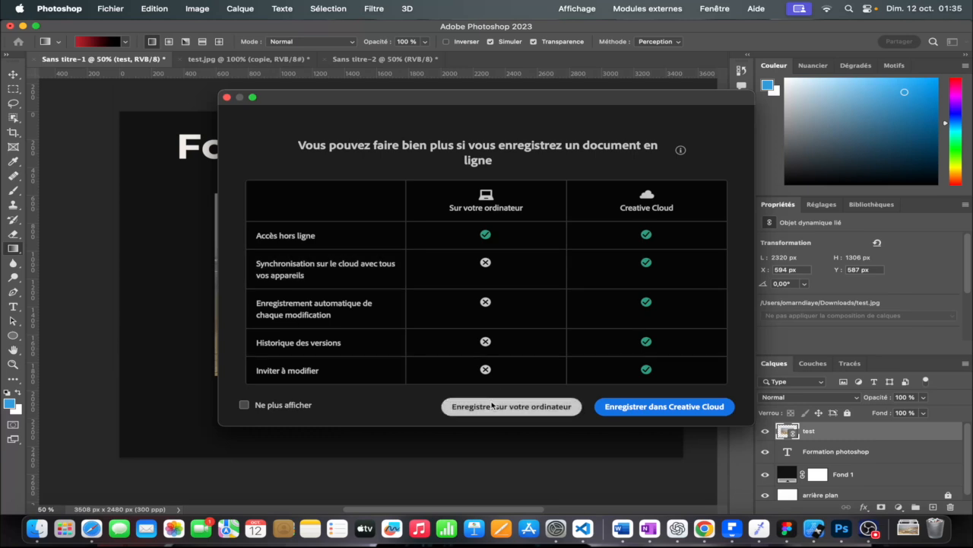
left_click(493, 405)
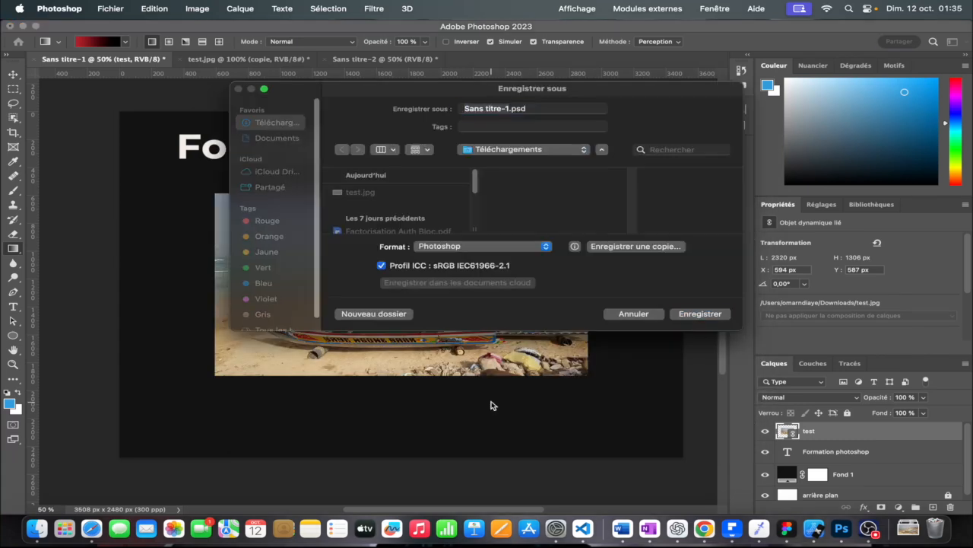
left_click(491, 247)
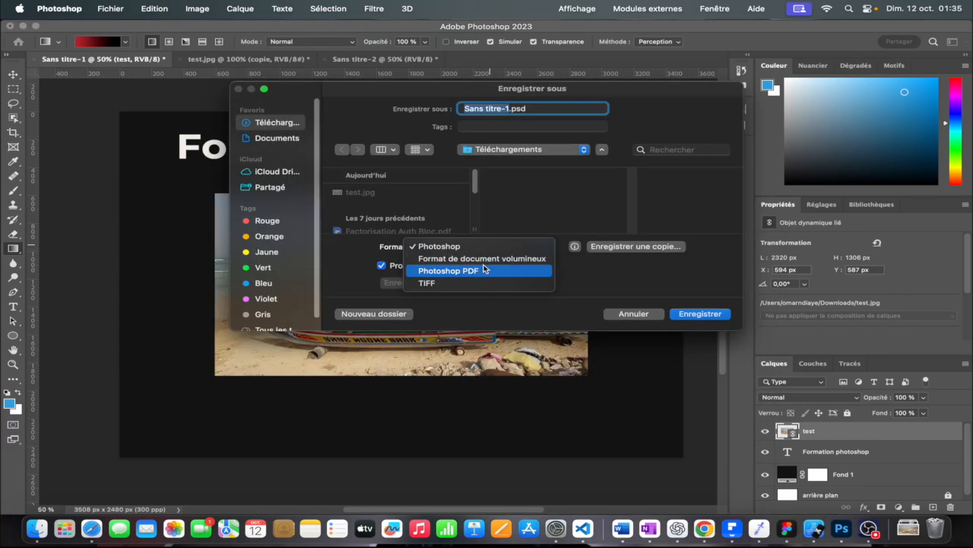
left_click(483, 270)
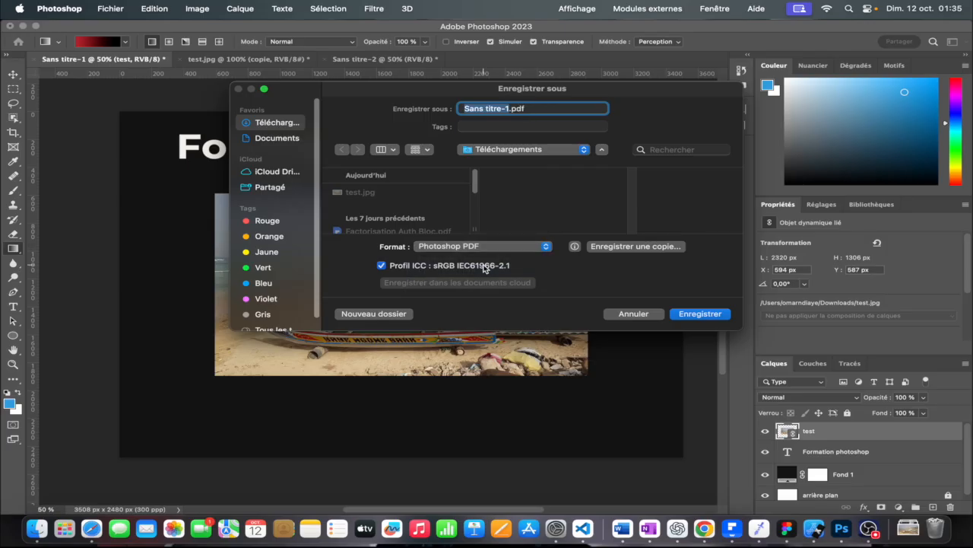